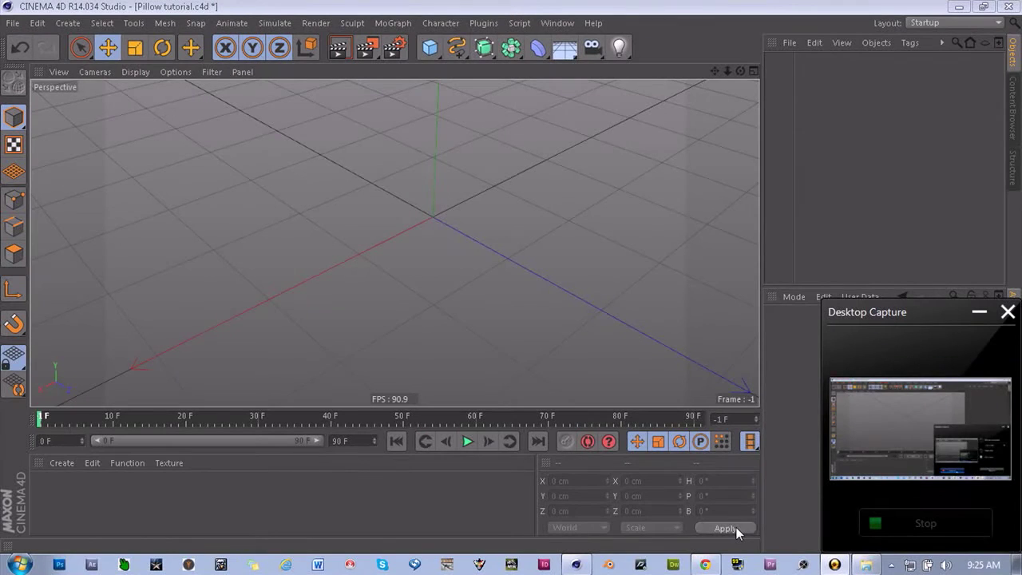
Step: Add a cube primitive to the empty scene and raise it along Y to about 99.6 cm
click(980, 314)
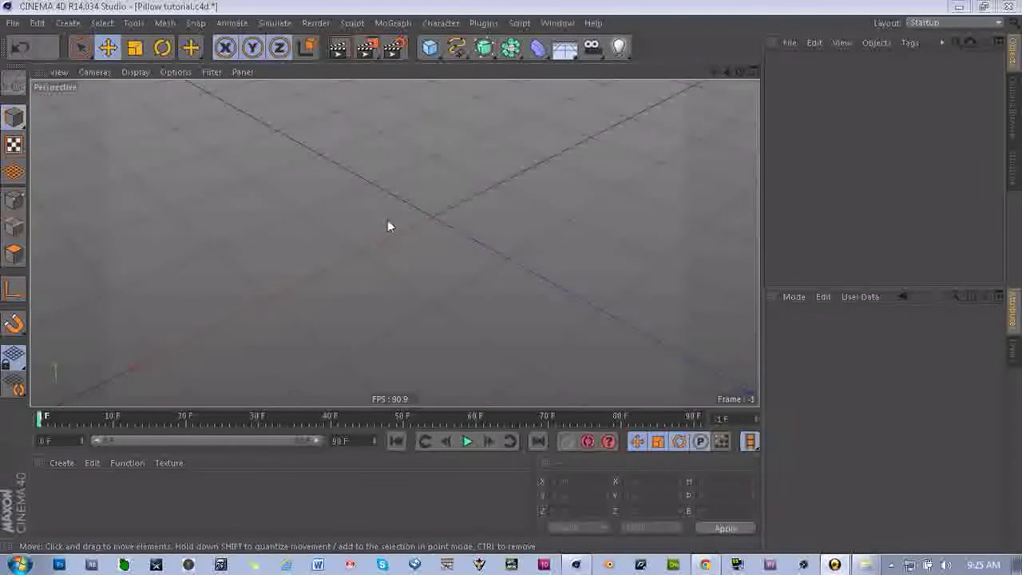
click(430, 50)
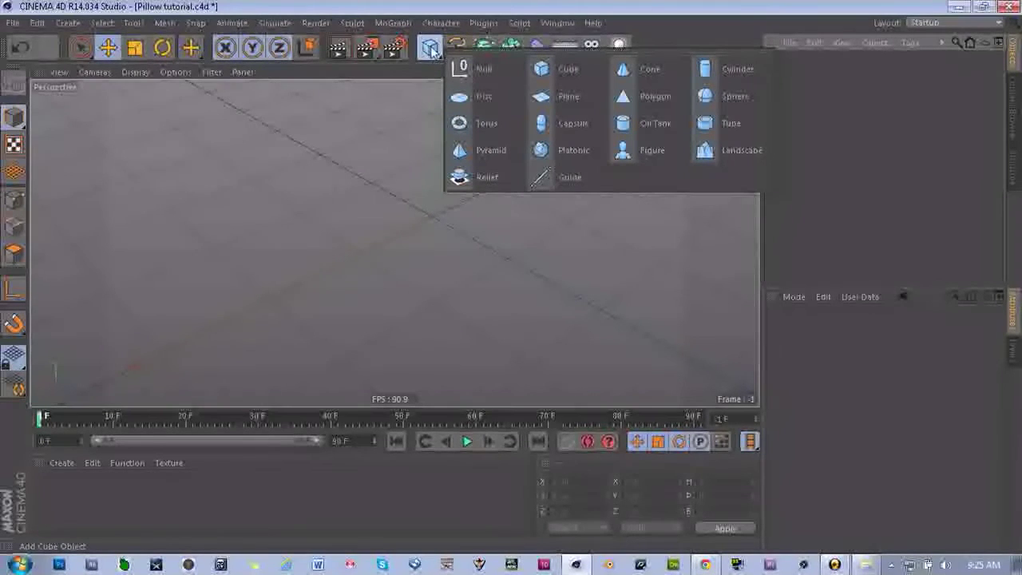
click(564, 69)
scroll(437, 231, down, 7)
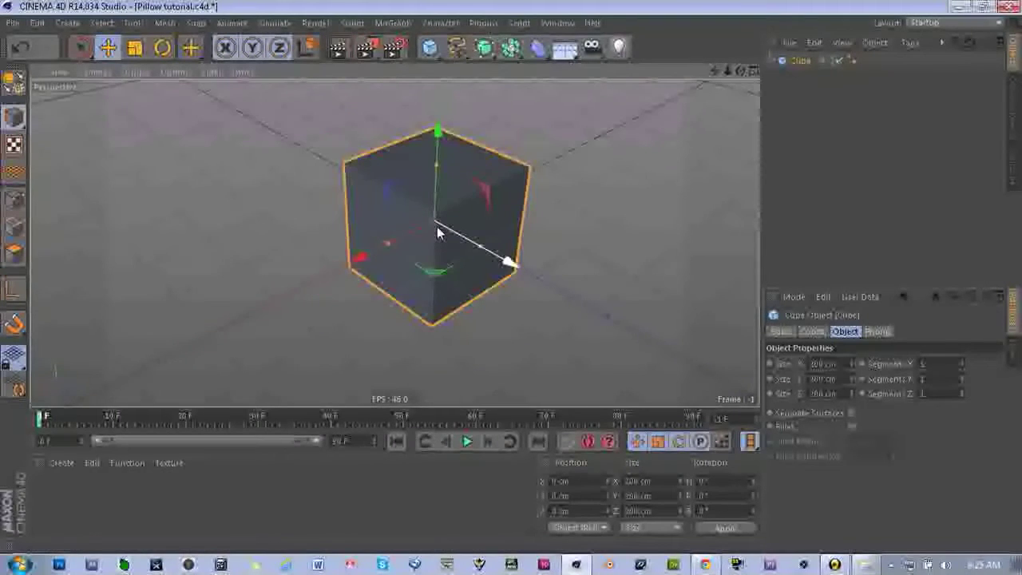
scroll(437, 231, up, 4)
drag(438, 133, 440, 63)
drag(483, 188, 483, 192)
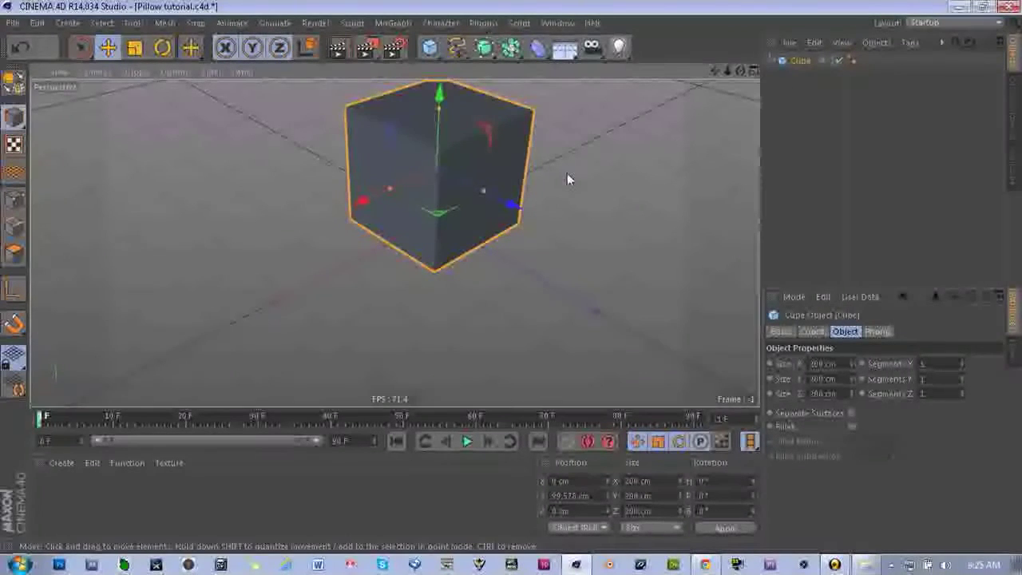
Step: Fine-tune the cube's height to about 104 cm on Y using the front view and return to the perspective view
middle_click(690, 199)
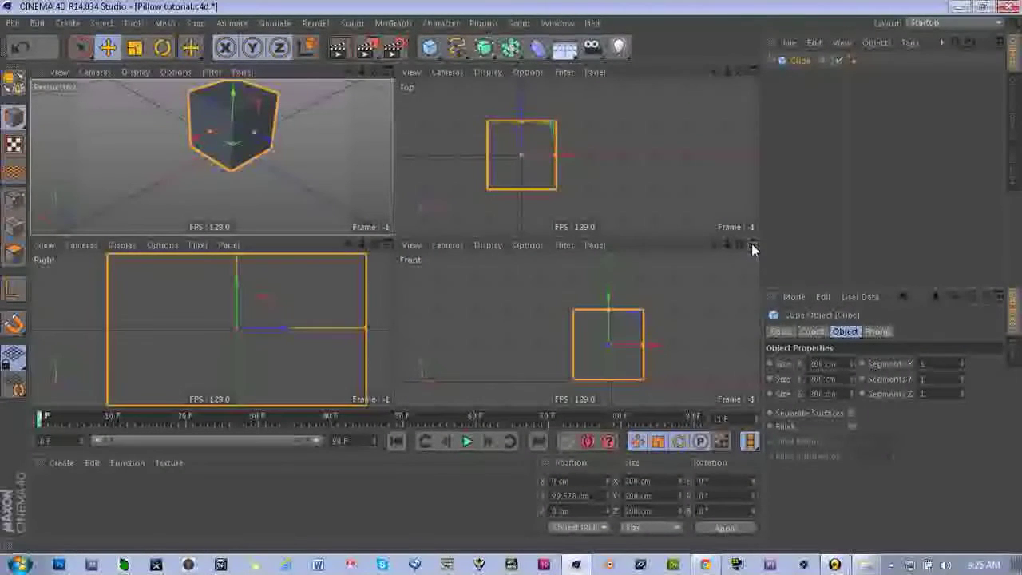
drag(607, 300, 607, 300)
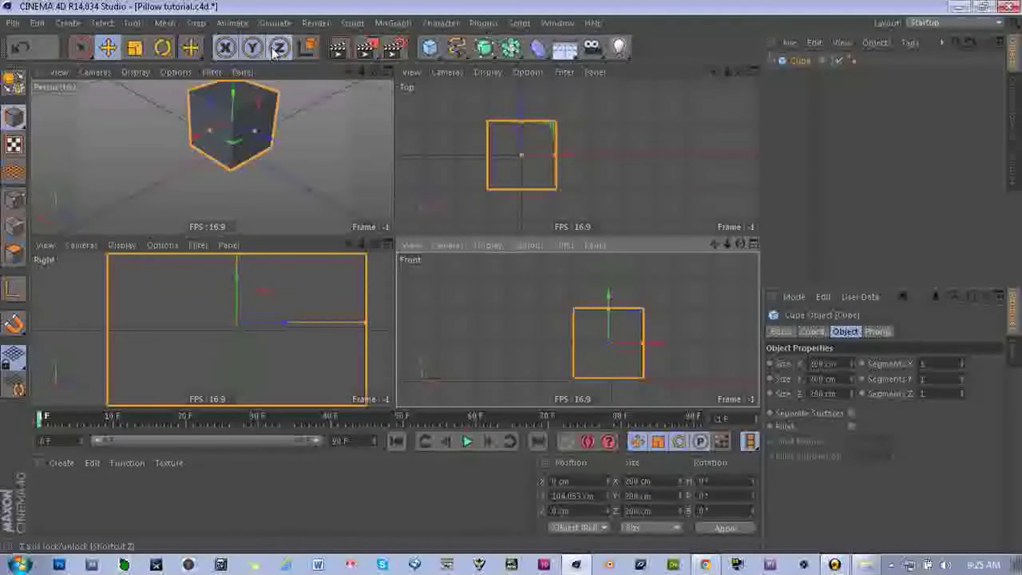
click(386, 73)
drag(718, 71, 687, 150)
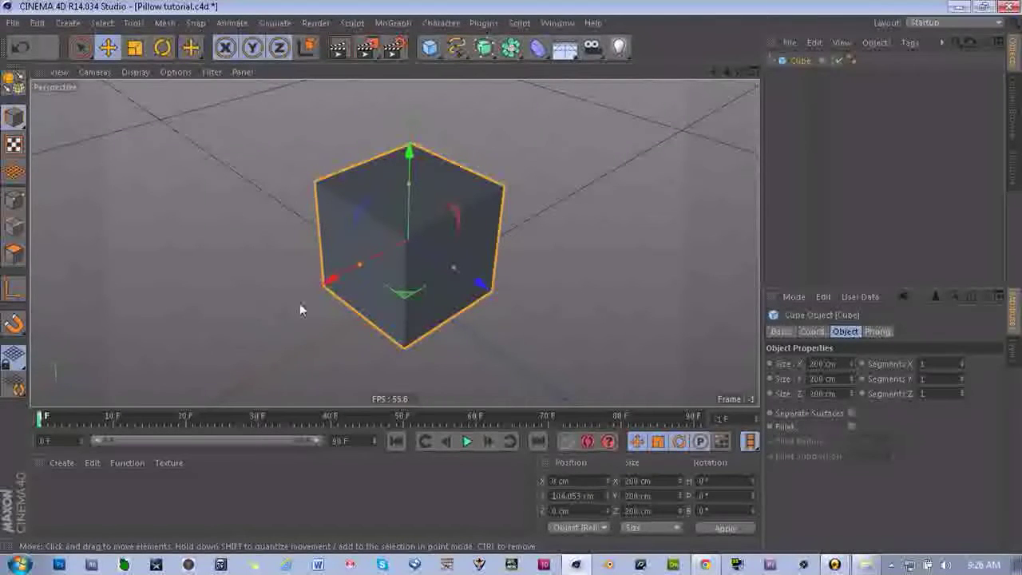
Step: Flatten the cube into a pillow-like block by setting its X size to 300 cm and Y size to 60 cm
double_click(815, 364)
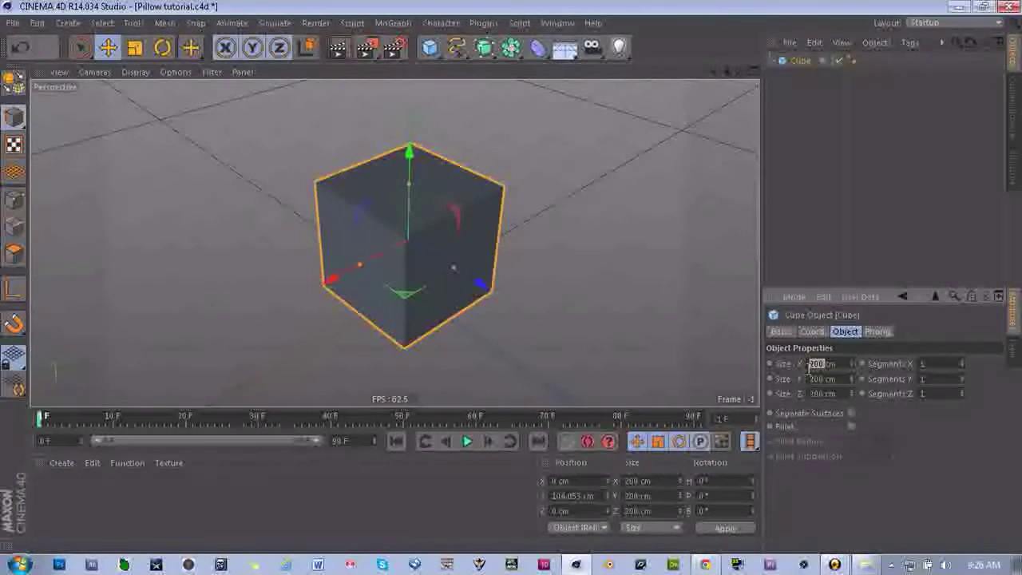
text(4)
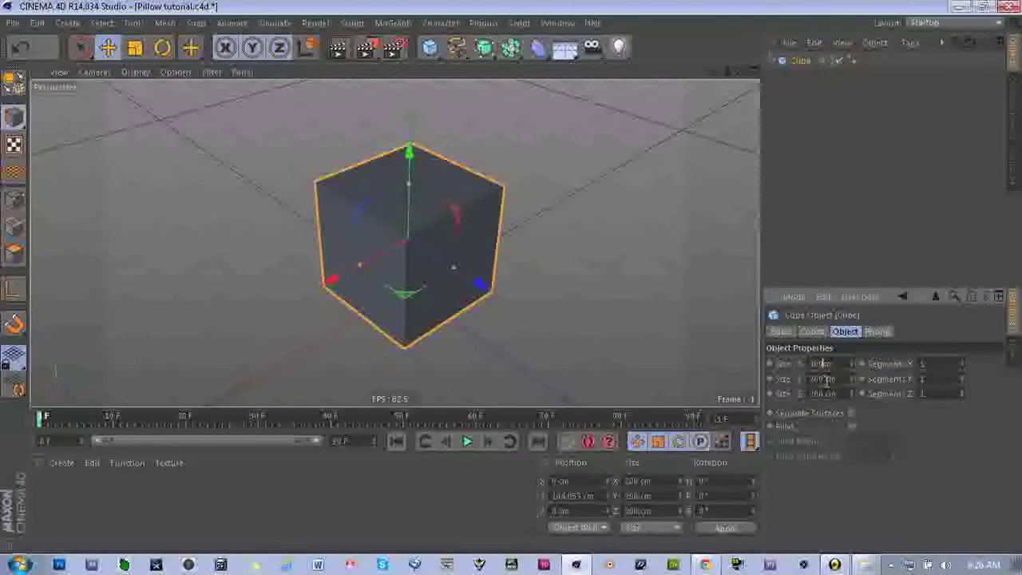
key(Return)
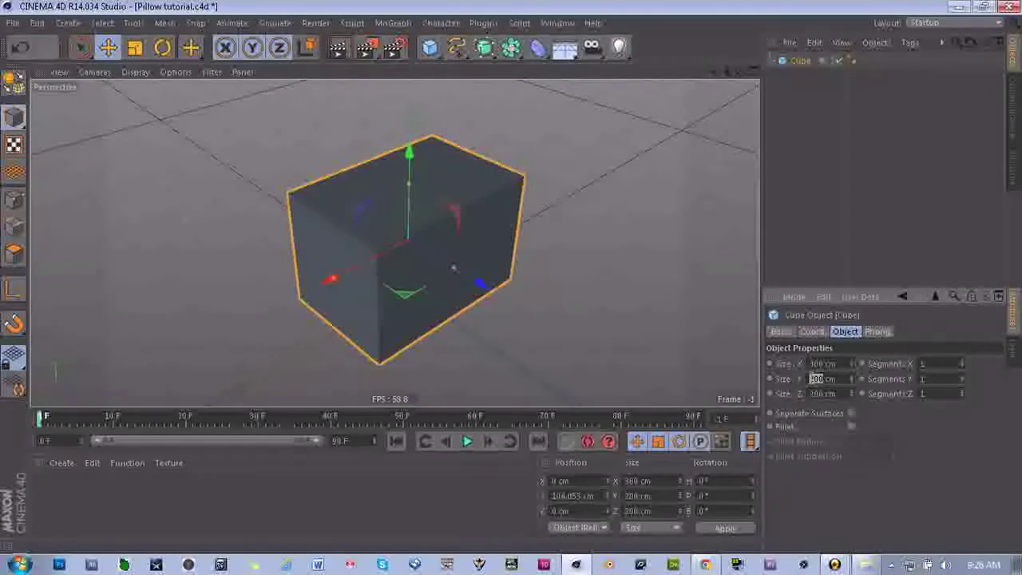
double_click(823, 379)
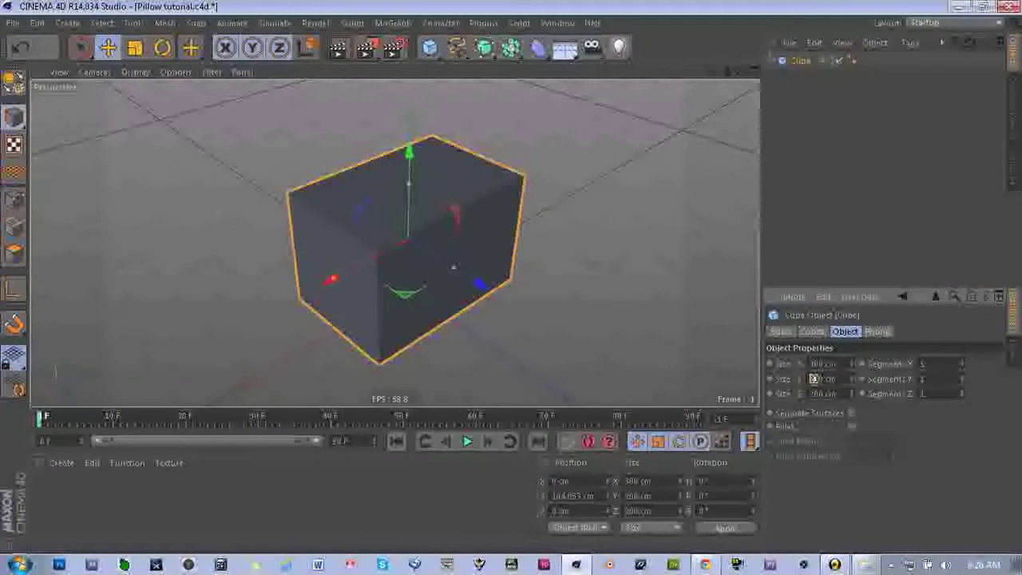
text(50)
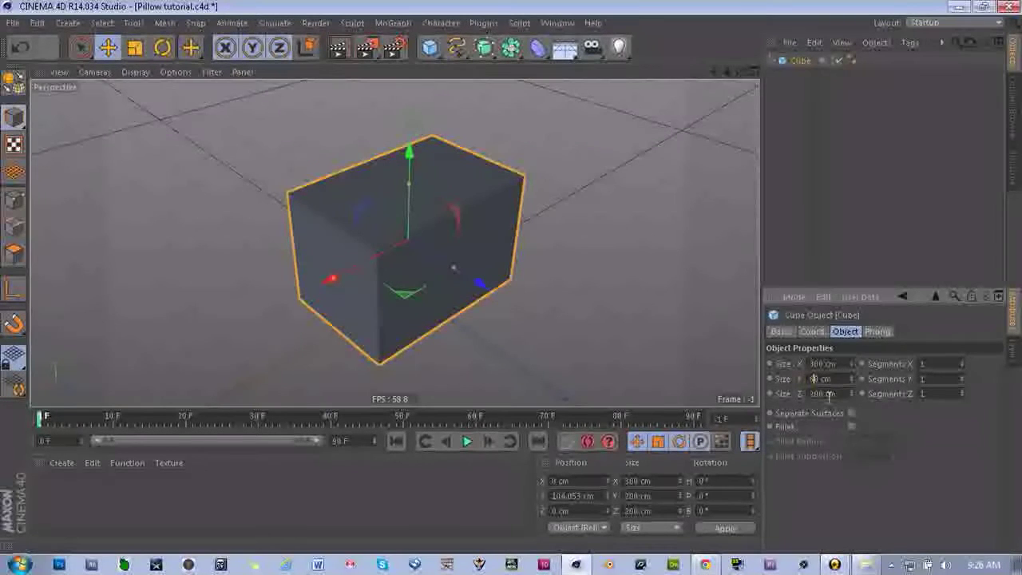
key(Return)
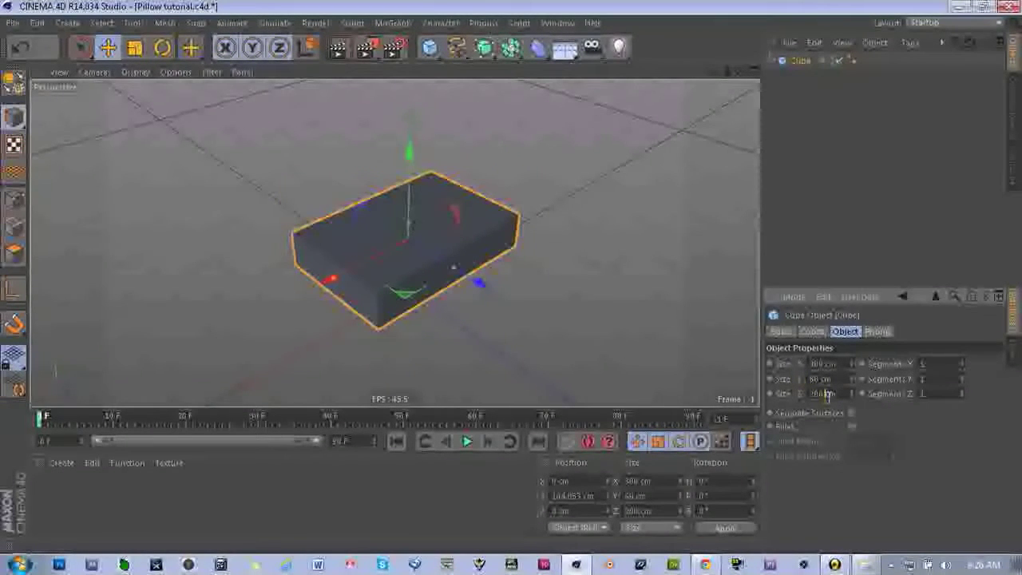
Step: Set the block's X segments and Z segments to 40 each
drag(740, 71, 394, 243)
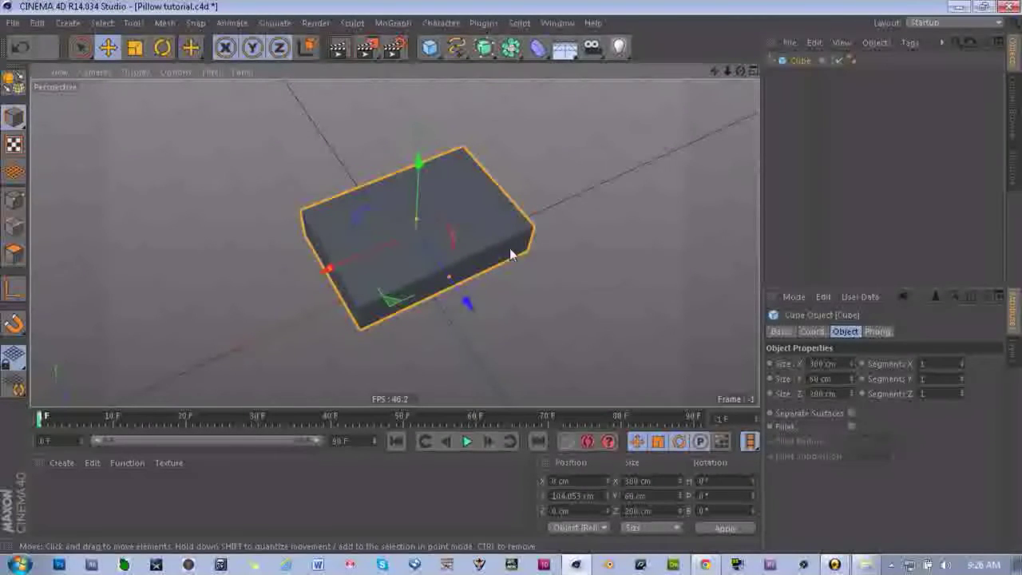
scroll(481, 282, up, 4)
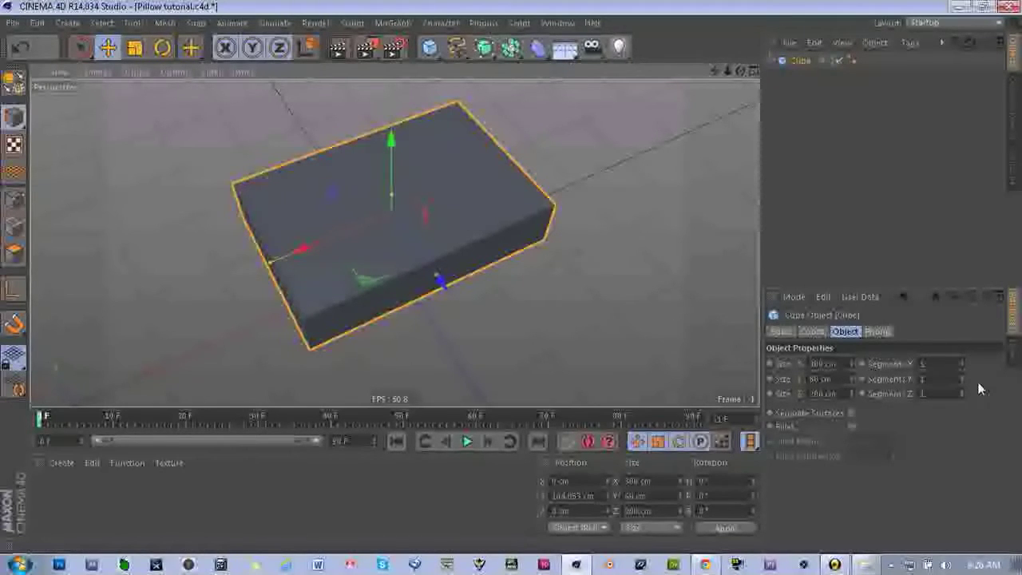
drag(942, 363, 923, 366)
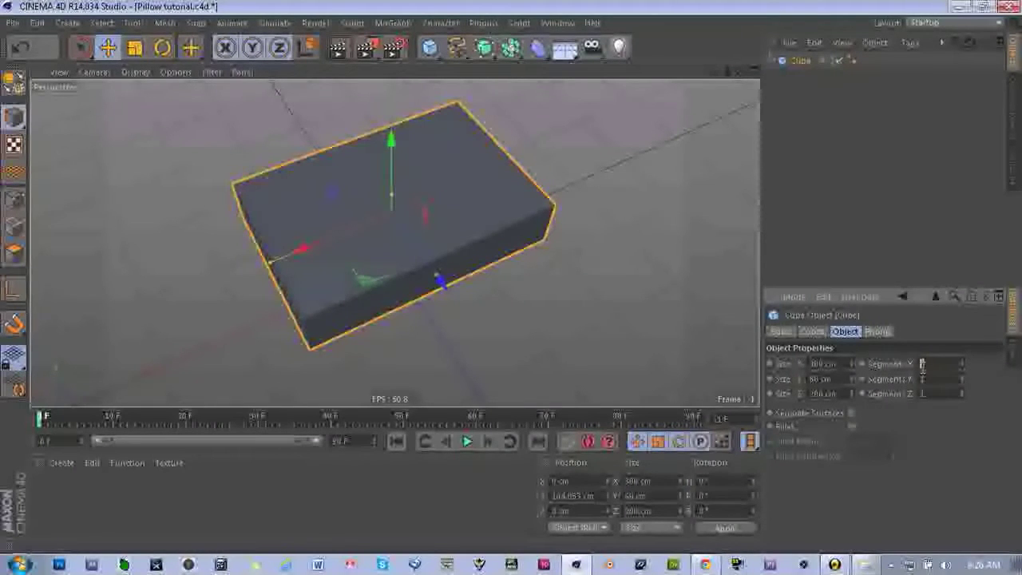
text(30)
click(920, 393)
click(923, 380)
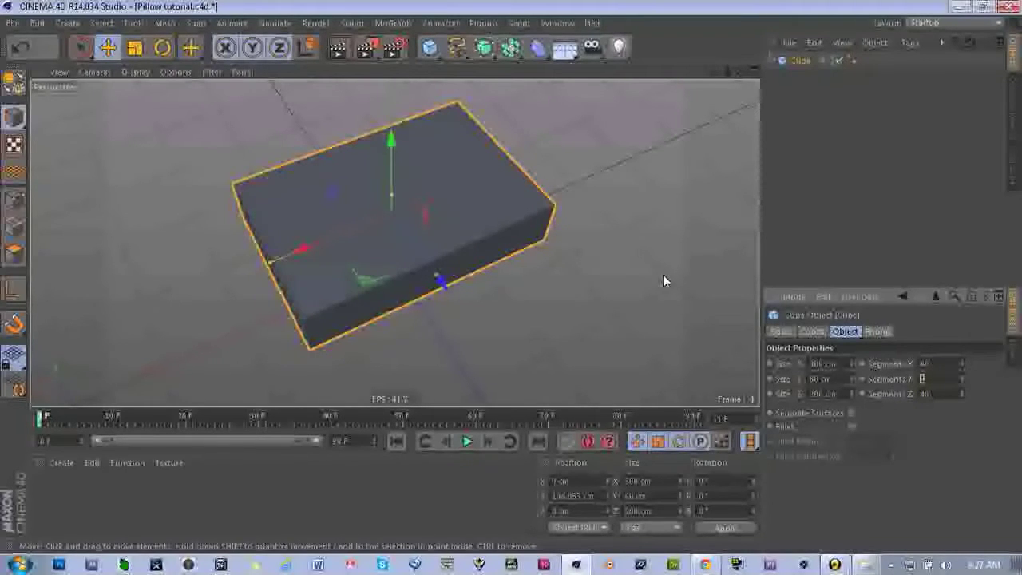
Step: Convert the flattened parametric cube into an editable polygon object
drag(741, 72, 737, 32)
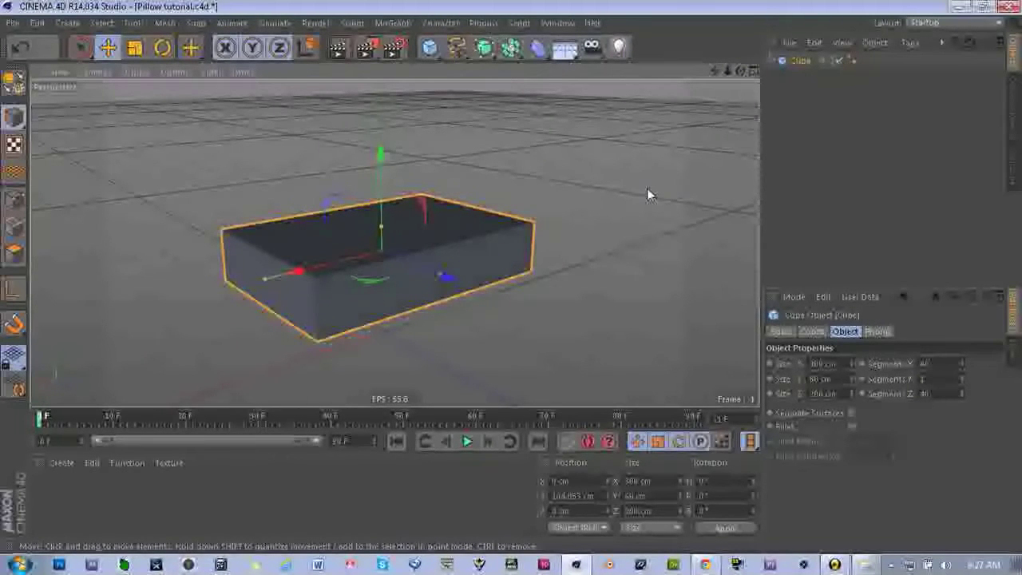
mouse_move(720, 73)
mouse_down()
mouse_move(757, 74)
mouse_move(722, 73)
mouse_up()
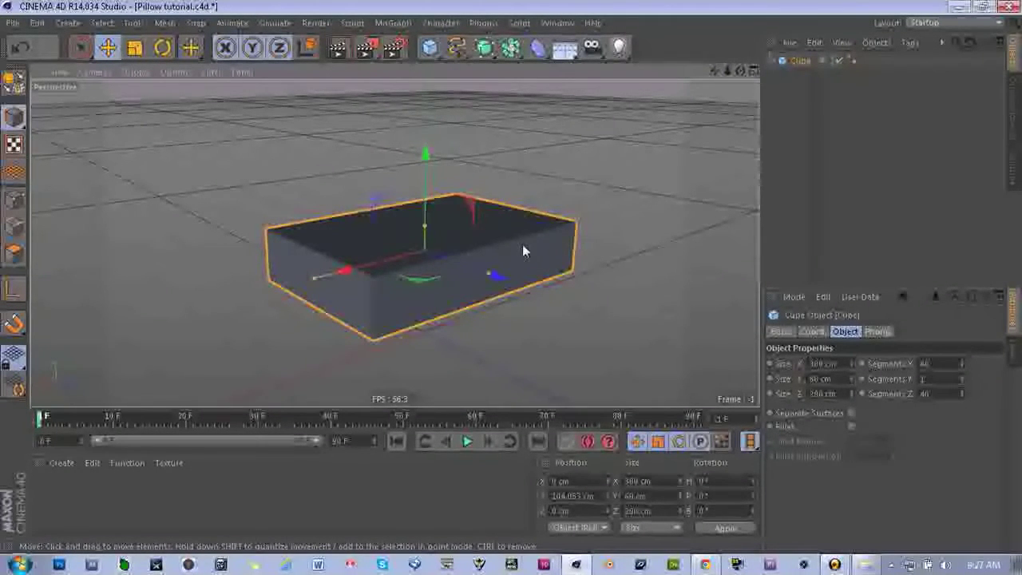
drag(741, 74, 690, 77)
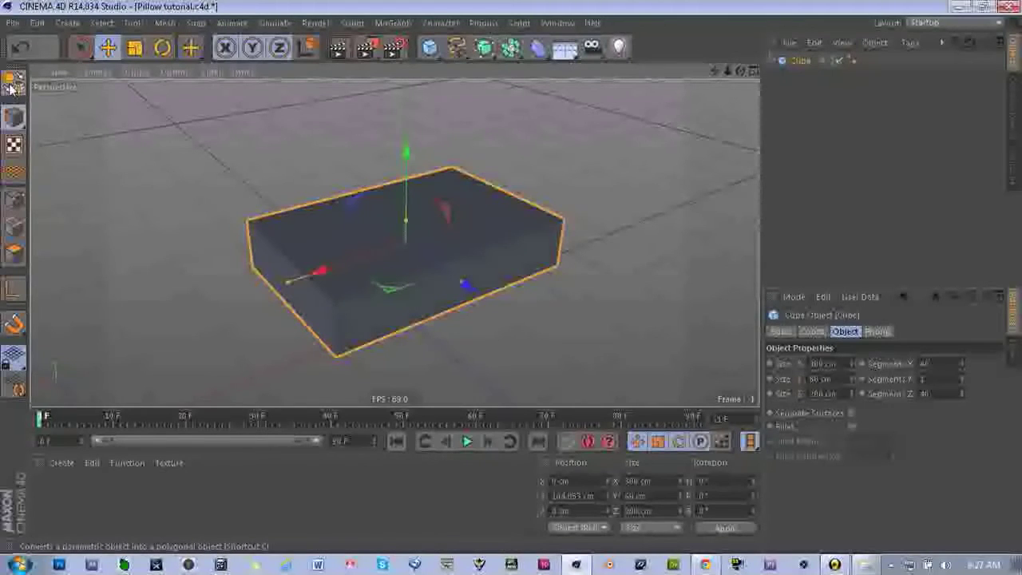
click(12, 87)
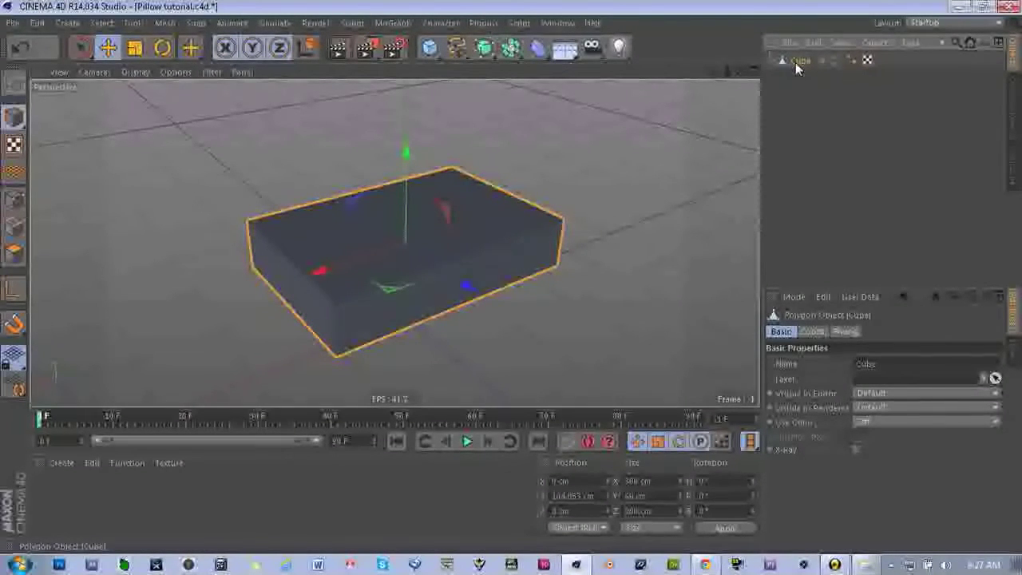
Step: Examine the individual polygons on the cube's top and sides in polygon mode and return to model mode
click(14, 257)
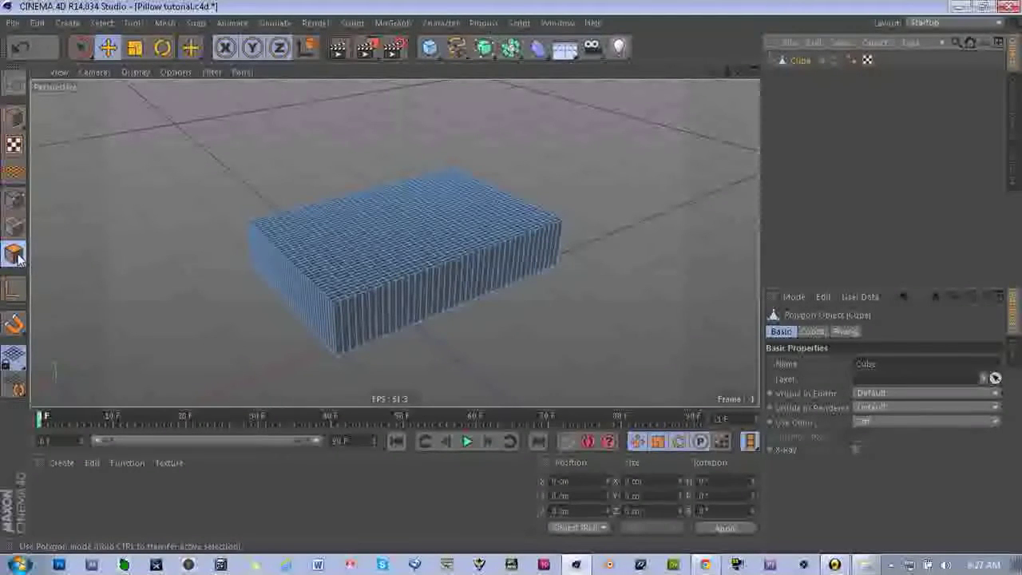
click(15, 263)
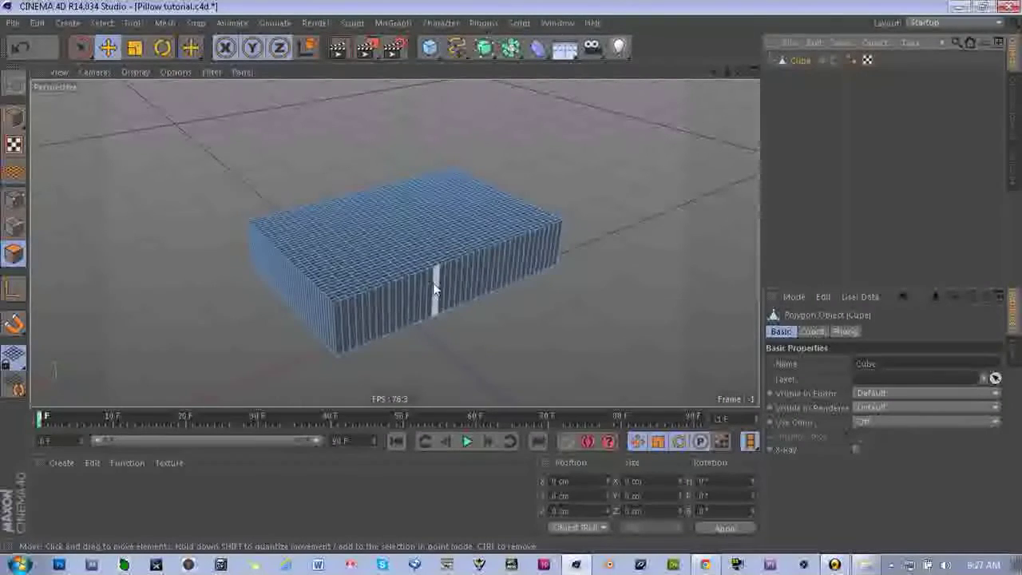
click(396, 295)
click(537, 256)
click(439, 242)
click(372, 246)
click(434, 220)
click(382, 262)
click(340, 337)
click(476, 286)
click(611, 262)
alt+drag(607, 235, 571, 241)
click(14, 119)
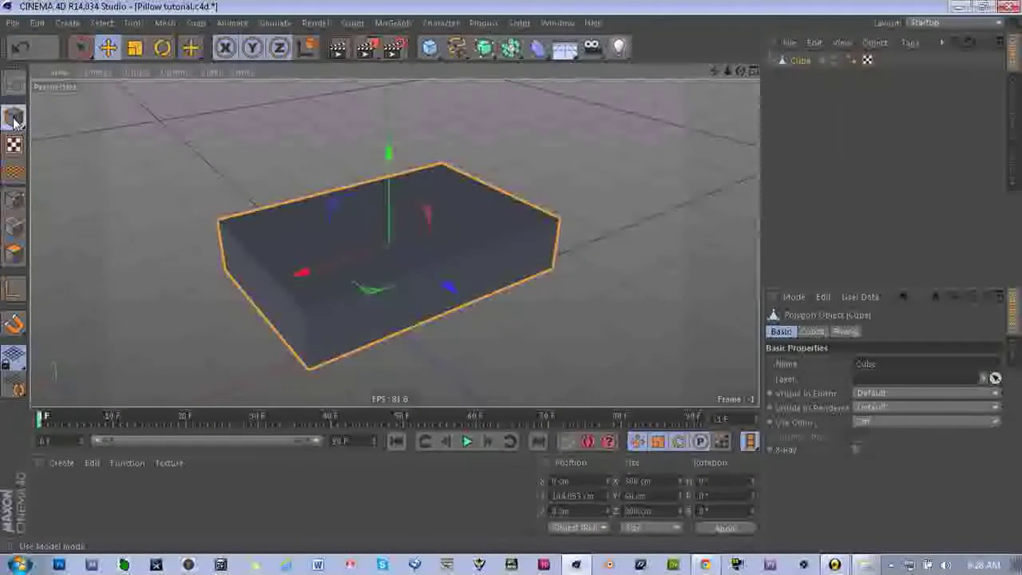
Step: Add a sphere primitive and raise it along Y to about 106 cm so it passes through the cube's centre
drag(430, 48, 705, 97)
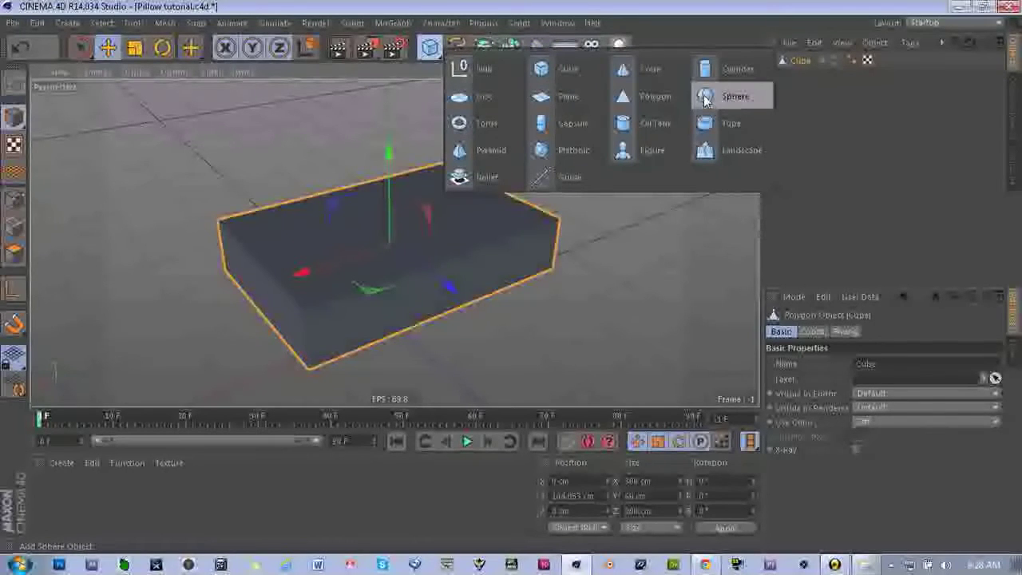
click(706, 97)
scroll(579, 208, down, 5)
drag(457, 204, 450, 142)
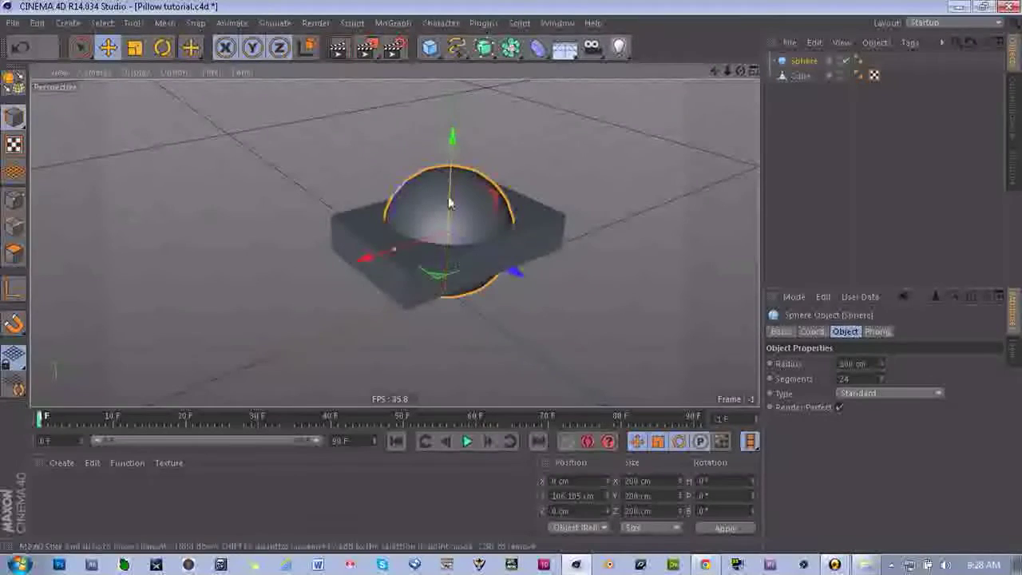
scroll(448, 196, up, 2)
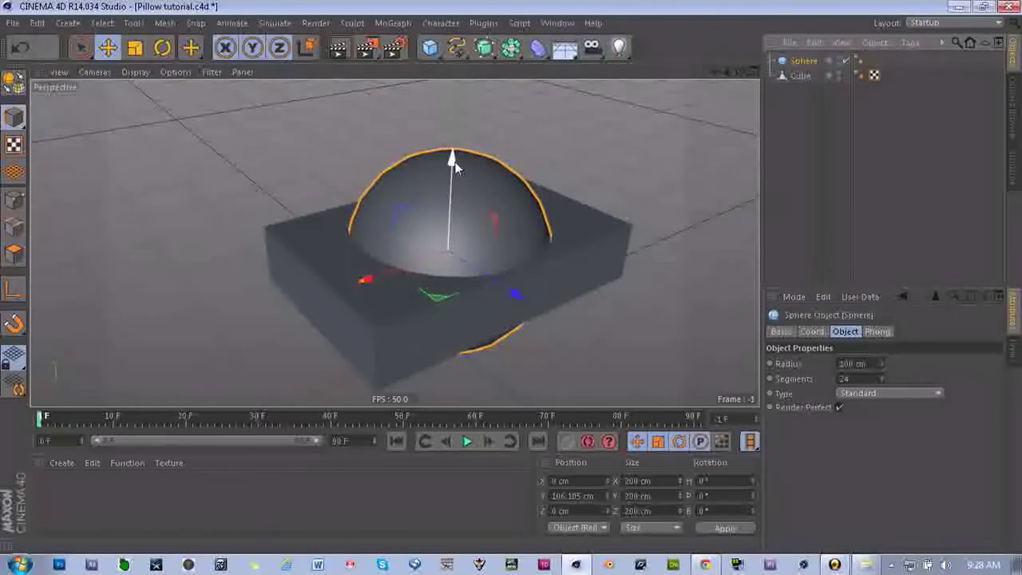
Step: Convert the sphere into an editable polygon object
click(800, 76)
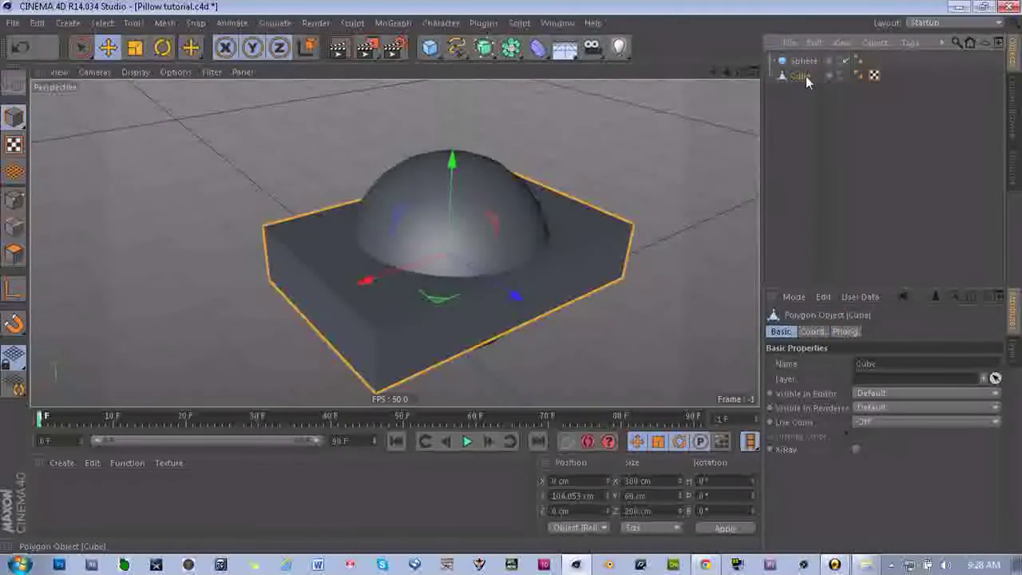
click(803, 61)
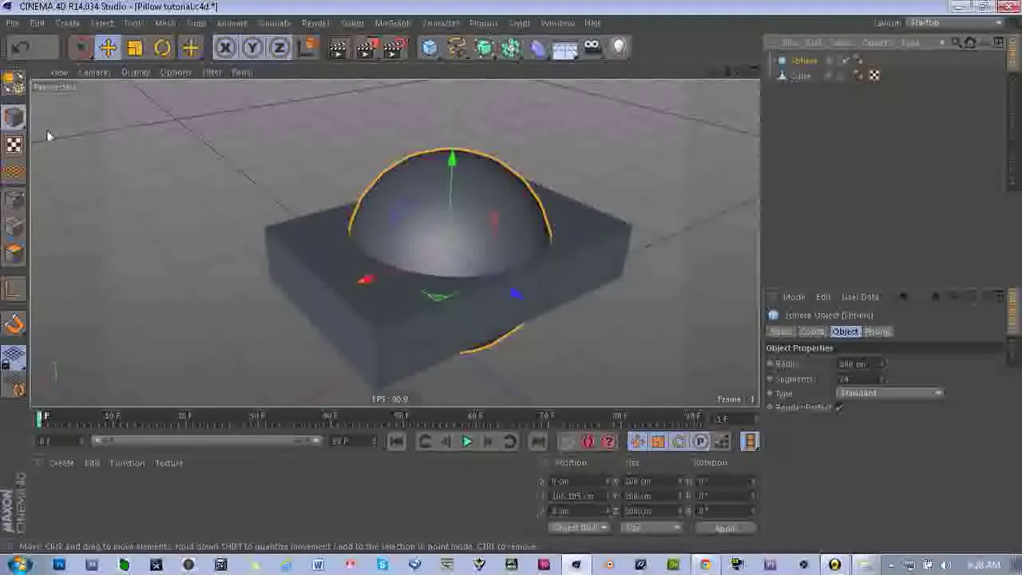
click(15, 86)
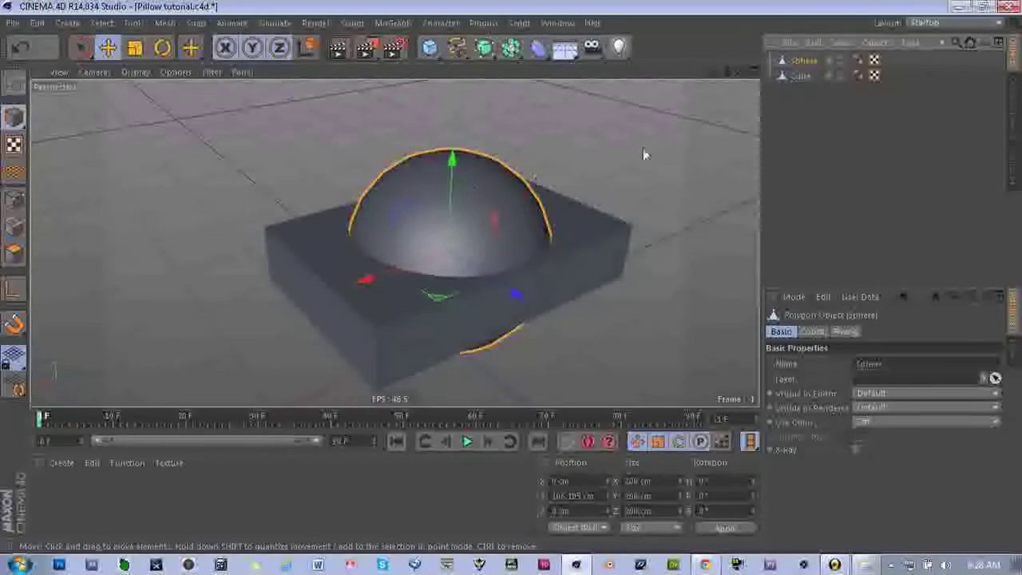
Step: Examine the sphere's polygons, return to model mode and display the scene in all four views
click(14, 254)
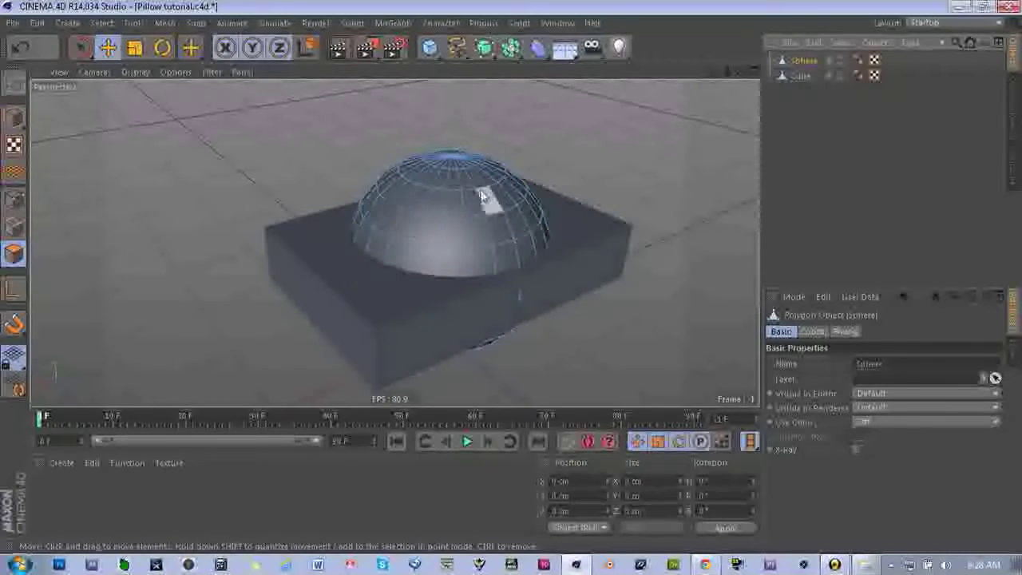
click(14, 120)
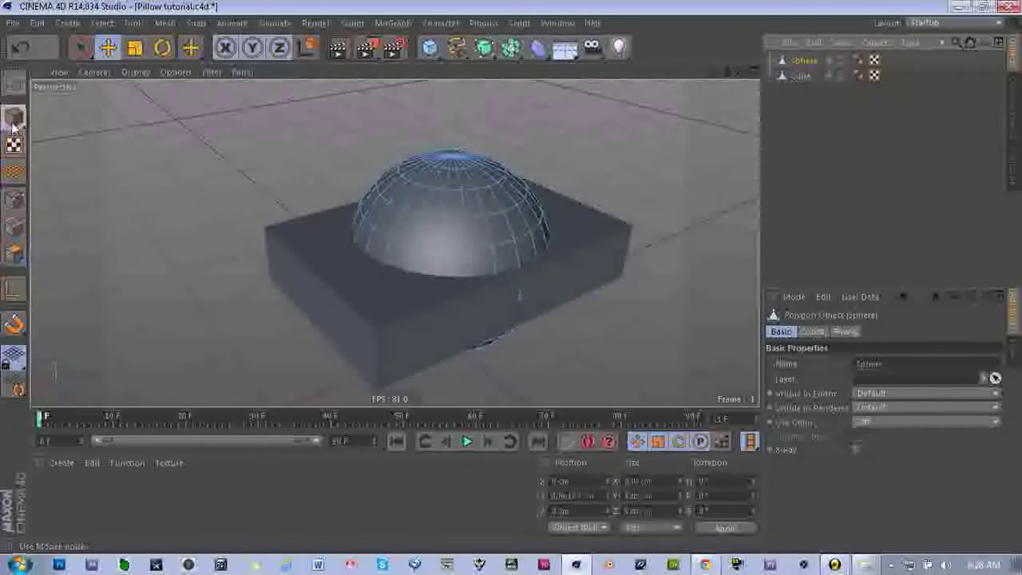
click(14, 120)
scroll(587, 145, up, 3)
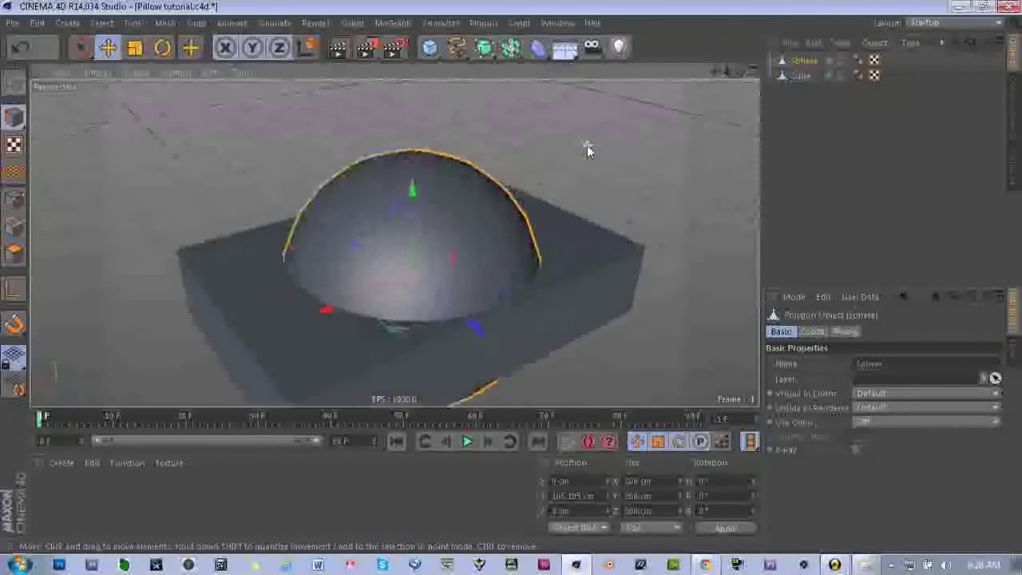
scroll(585, 145, down, 2)
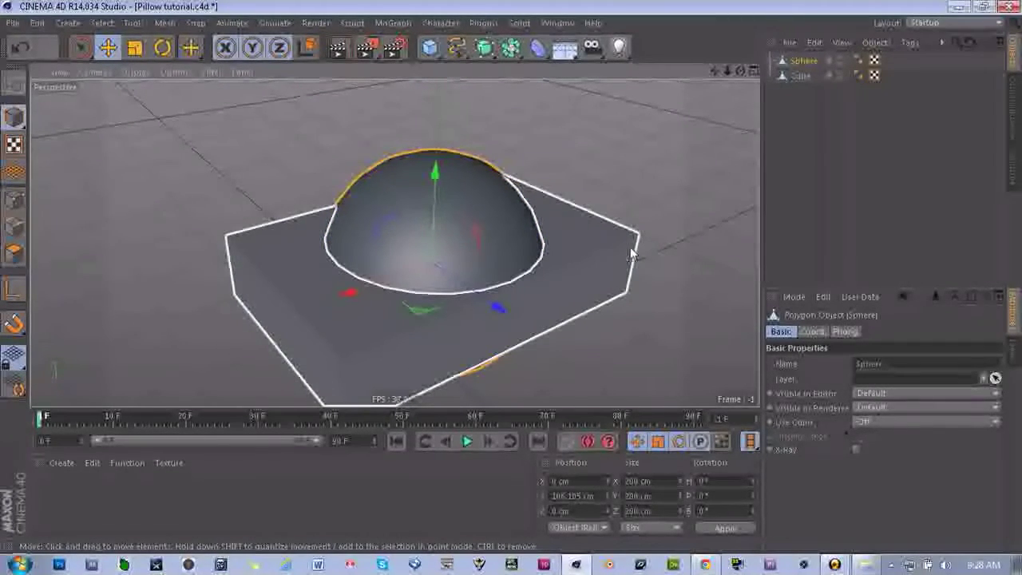
click(753, 70)
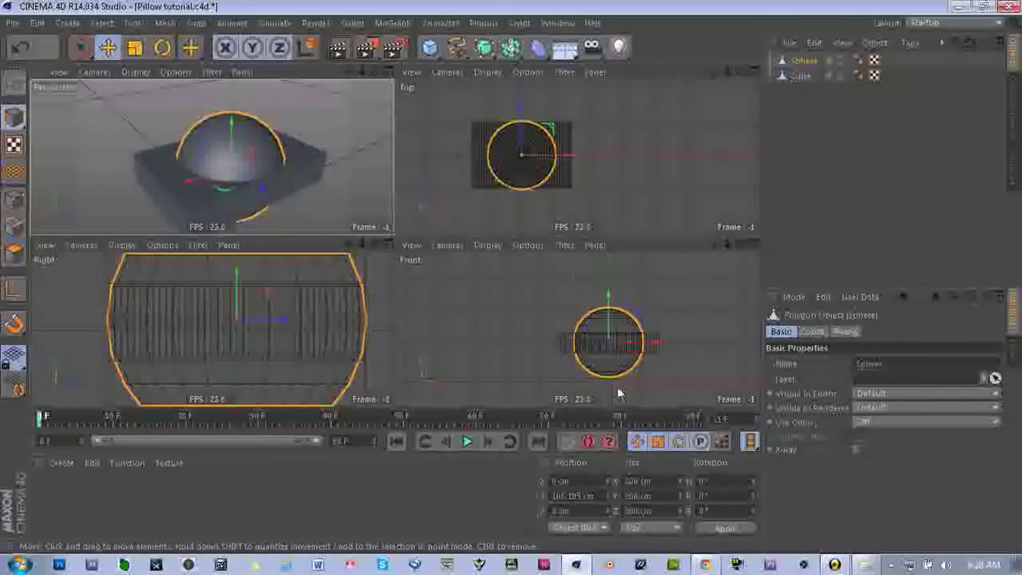
Step: Flatten the sphere along Y to about 53 cm so it is thinner than the cube
drag(639, 319, 633, 325)
scroll(633, 325, up, 1)
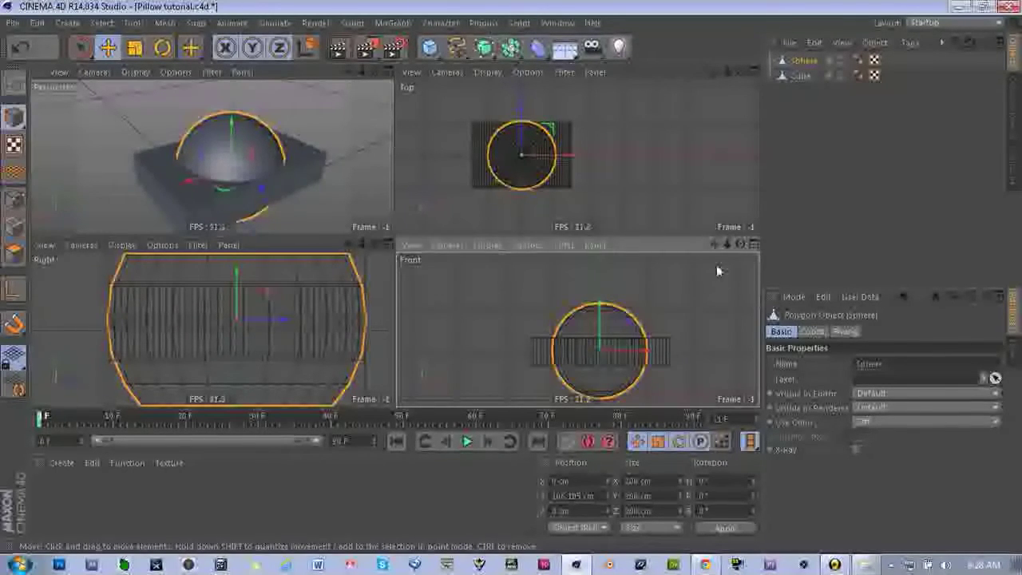
drag(716, 245, 709, 217)
scroll(567, 330, up, 2)
scroll(611, 319, up, 1)
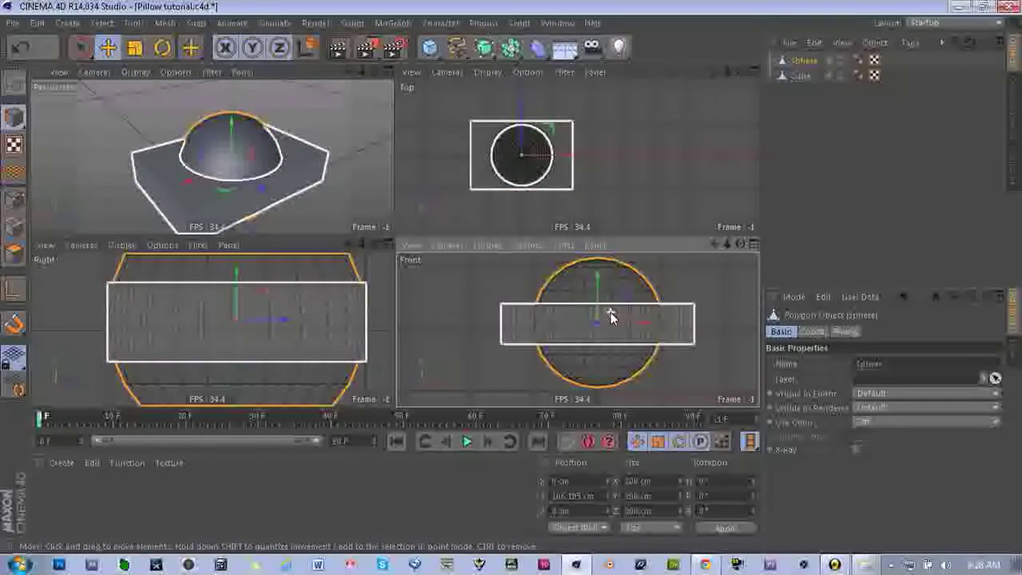
click(134, 49)
drag(597, 279, 596, 316)
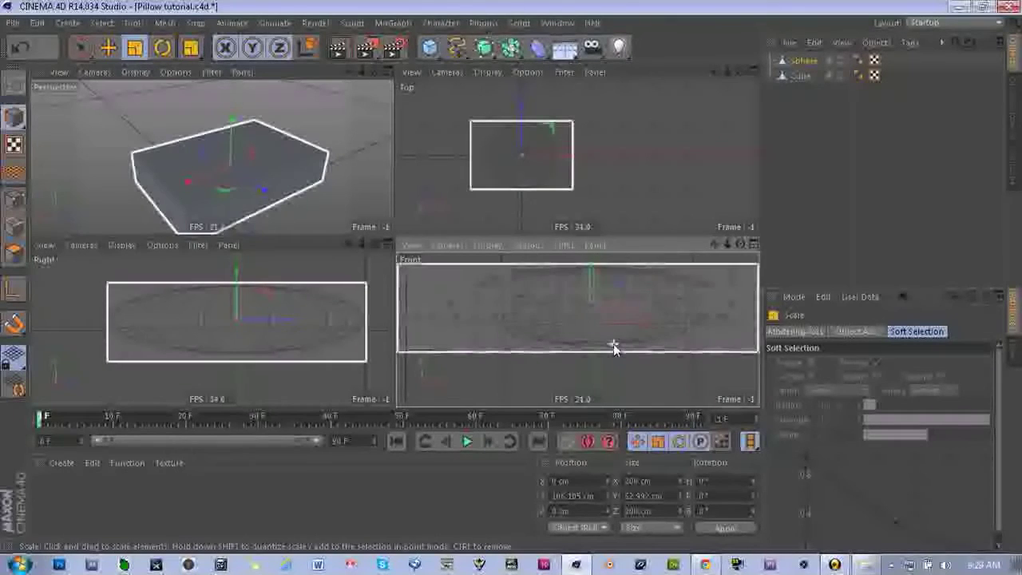
drag(589, 263, 587, 265)
Step: Lower the flattened sphere along Y to about 104 cm so it sits centred within the cube's height
key(e)
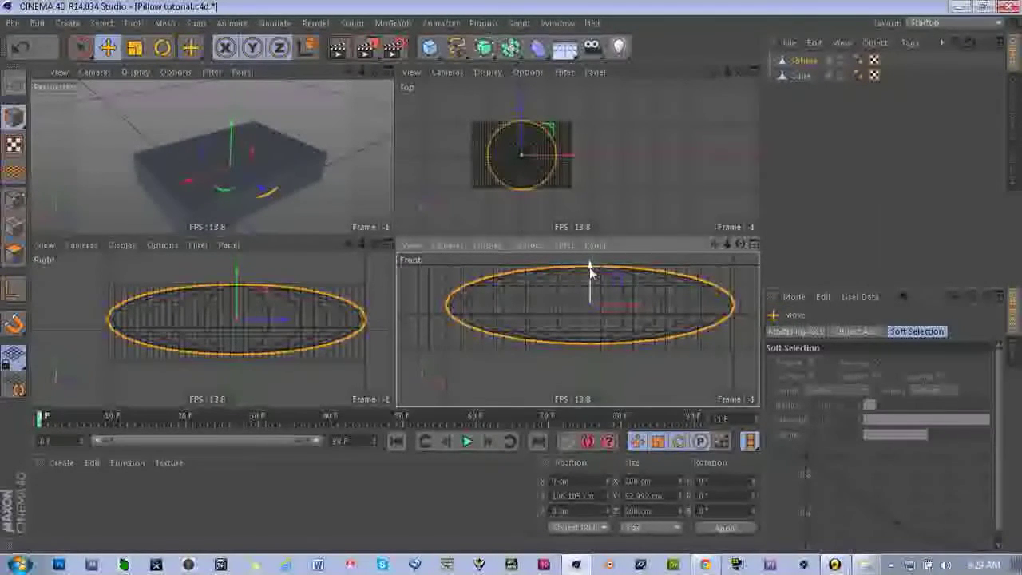
drag(589, 271, 591, 271)
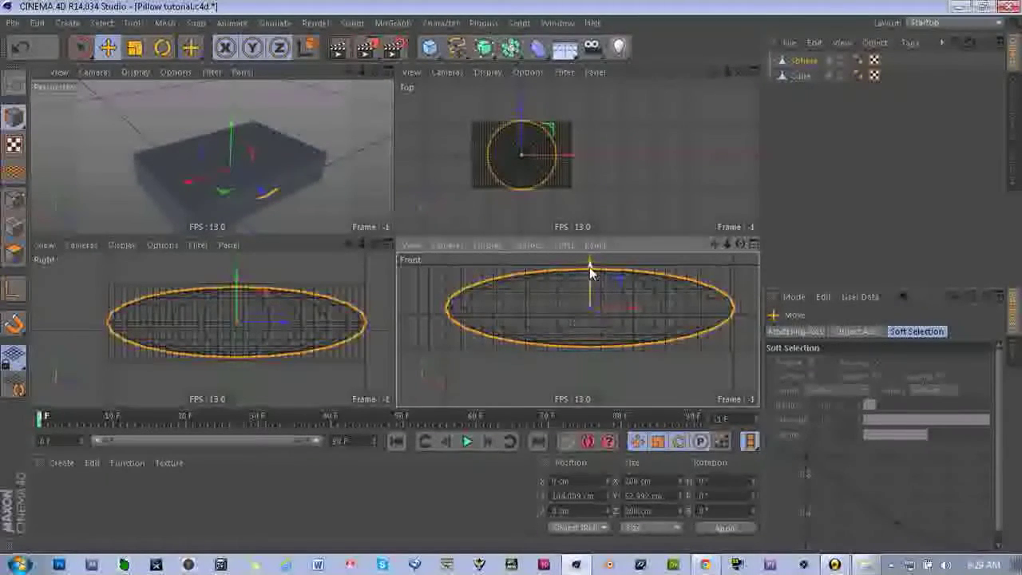
scroll(592, 274, down, 3)
scroll(591, 269, up, 3)
scroll(592, 275, down, 1)
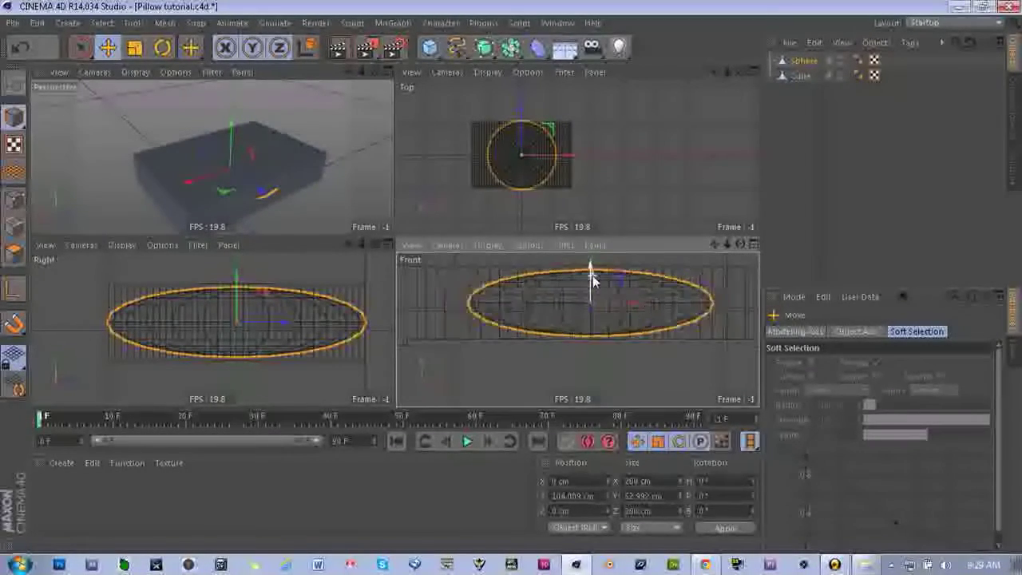
click(616, 290)
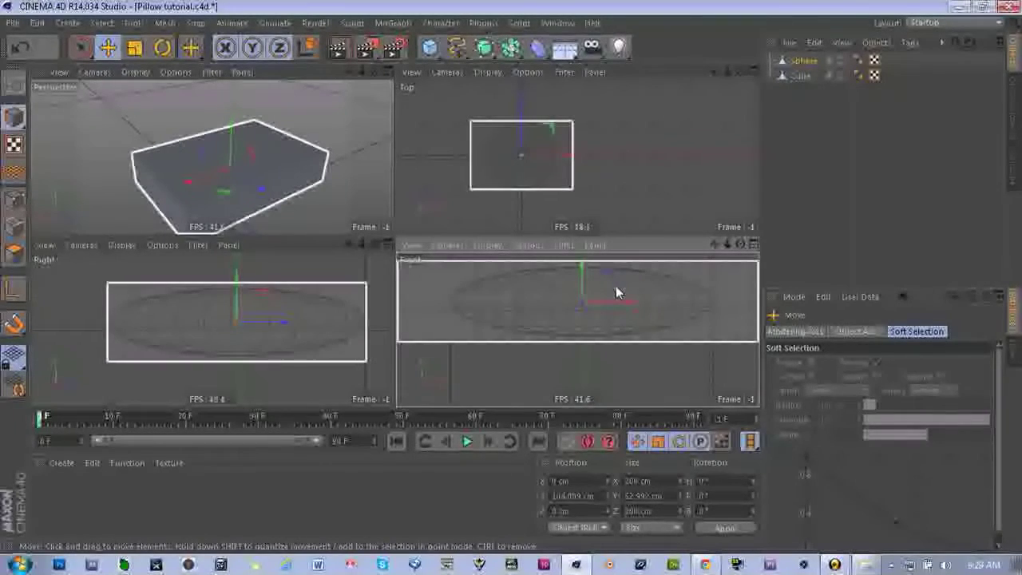
Step: Scale the sphere to about 270 cm along X and about 179 cm along Z so it fits inside the cube
scroll(617, 288, down, 1)
key(t)
key(t)
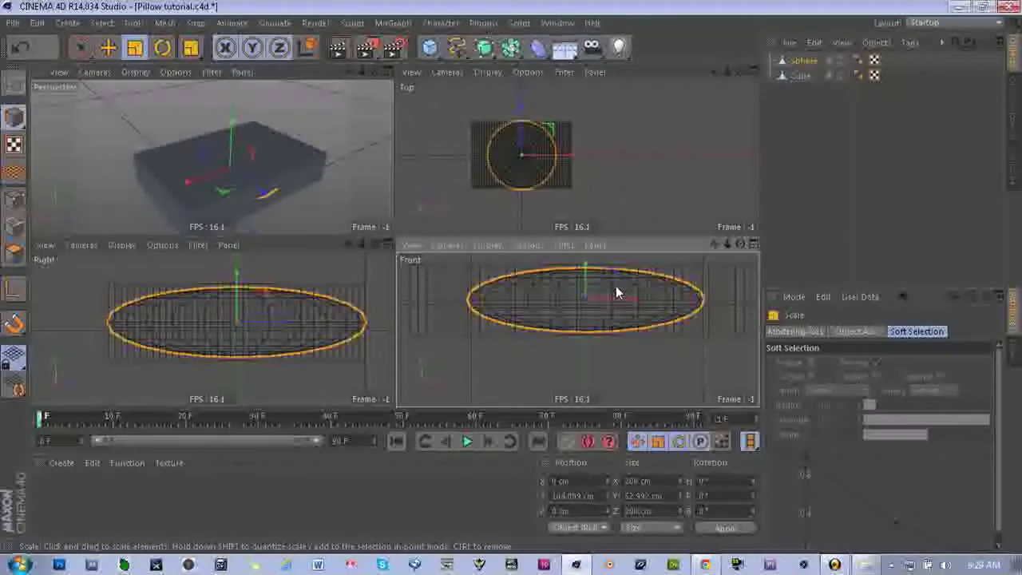
drag(635, 299, 652, 298)
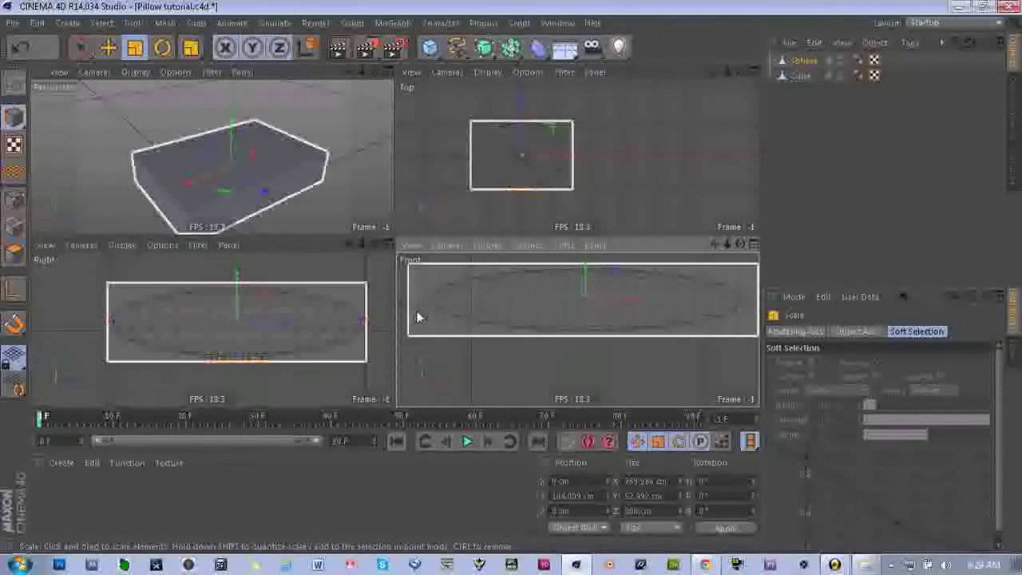
scroll(208, 341, up, 2)
scroll(207, 341, up, 1)
scroll(207, 341, down, 3)
scroll(208, 341, up, 2)
mouse_move(308, 332)
mouse_down()
mouse_move(286, 320)
mouse_move(304, 317)
mouse_up()
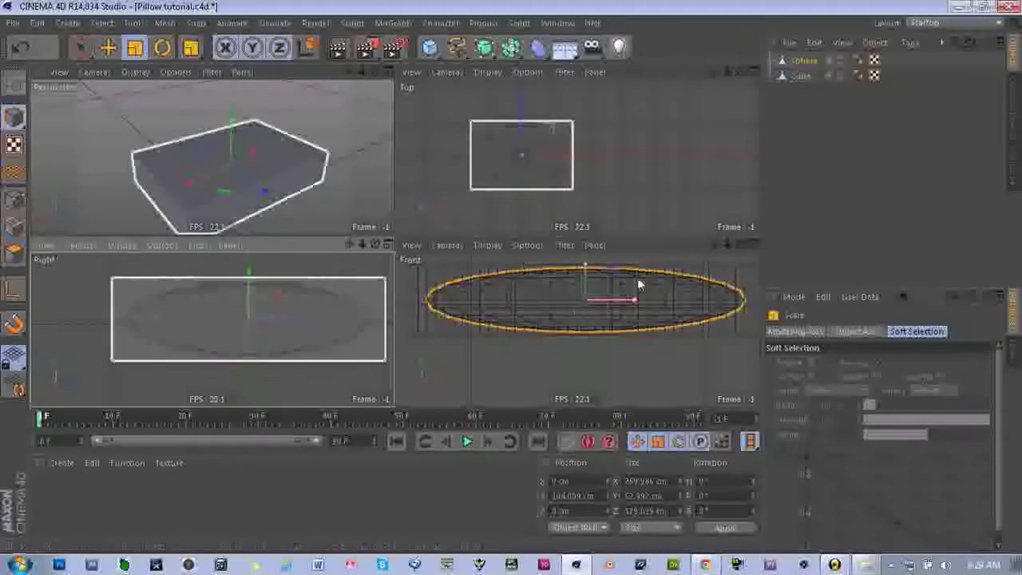
Step: Enlarge the perspective view and examine the cube from outside to check that it fully encloses the sphere
click(389, 74)
scroll(570, 214, down, 3)
click(81, 48)
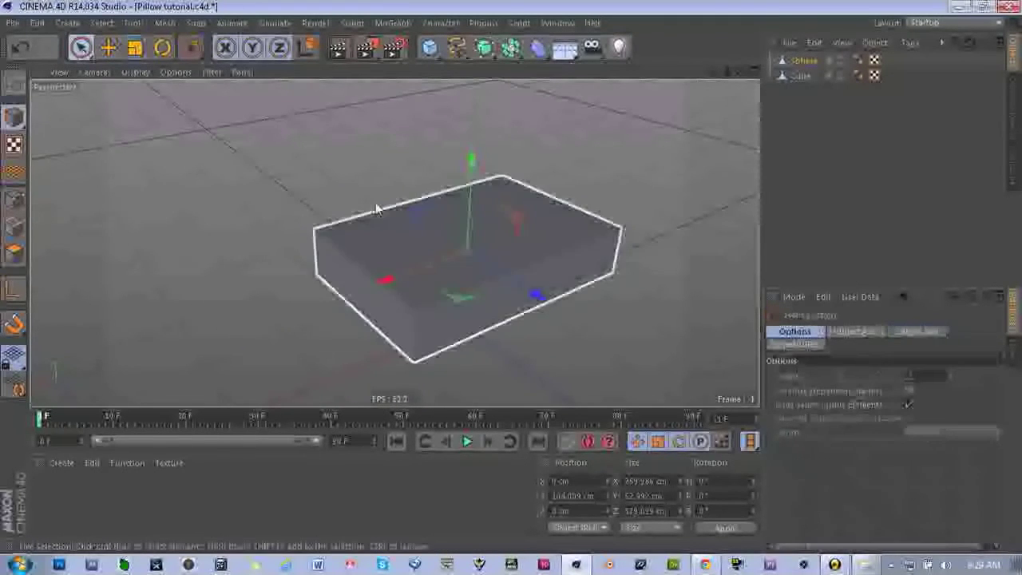
scroll(375, 202, up, 3)
alt+middle_drag(394, 244, 305, 192)
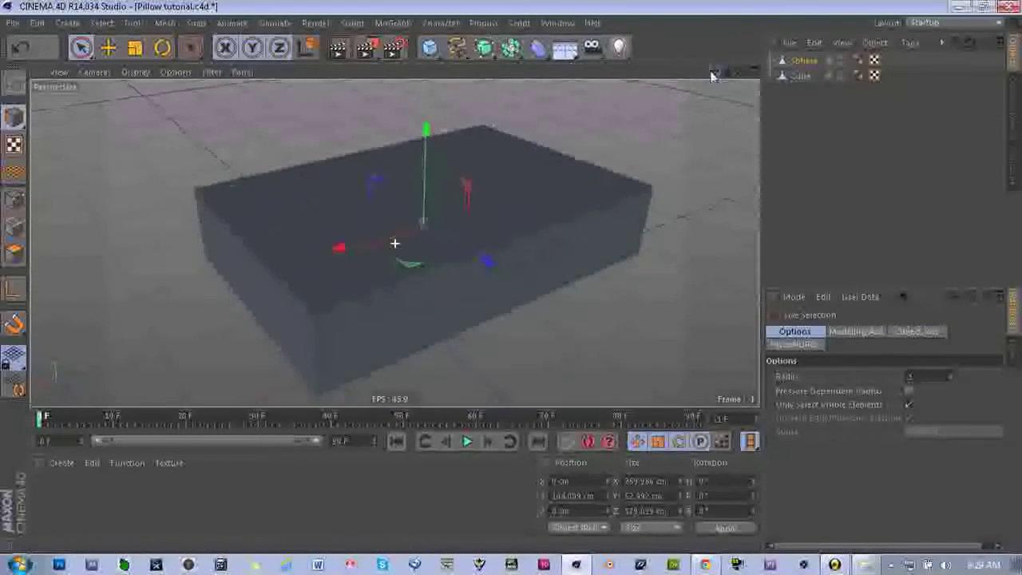
scroll(593, 184, up, 3)
scroll(592, 184, down, 3)
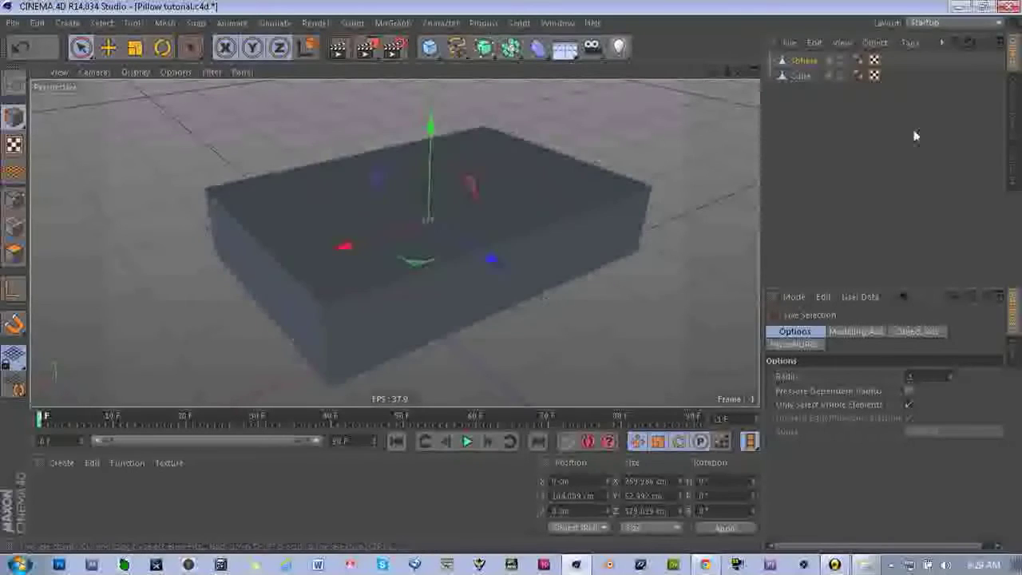
click(915, 135)
drag(790, 110, 809, 49)
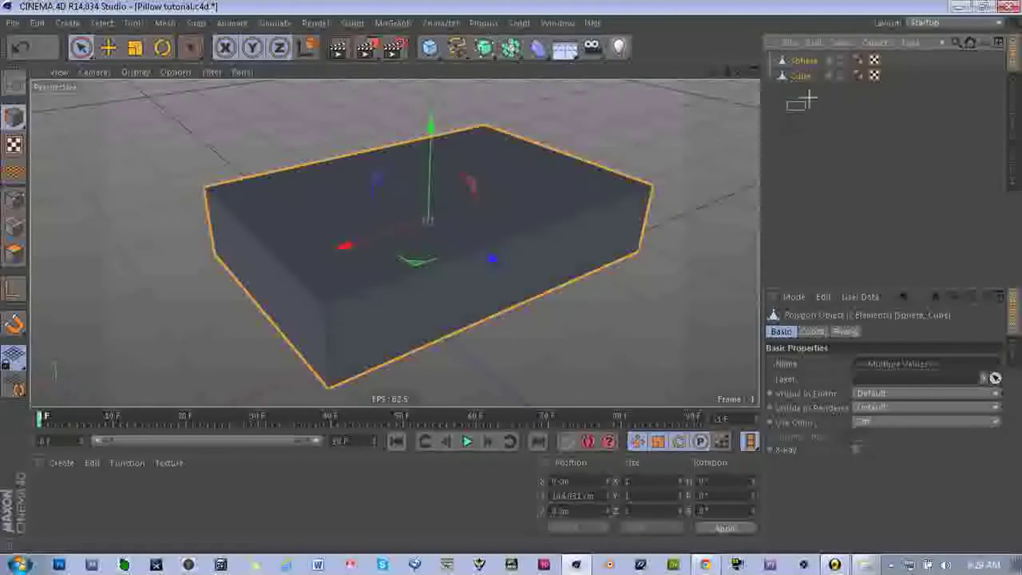
click(819, 62)
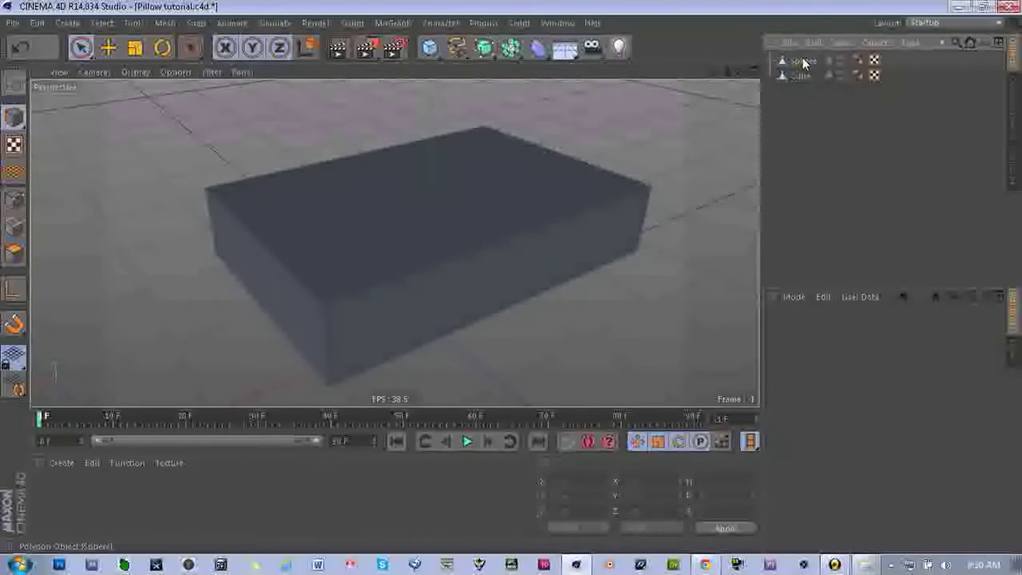
Step: Add a Cloth Collider simulation tag to the sphere
double_click(802, 60)
key(Return)
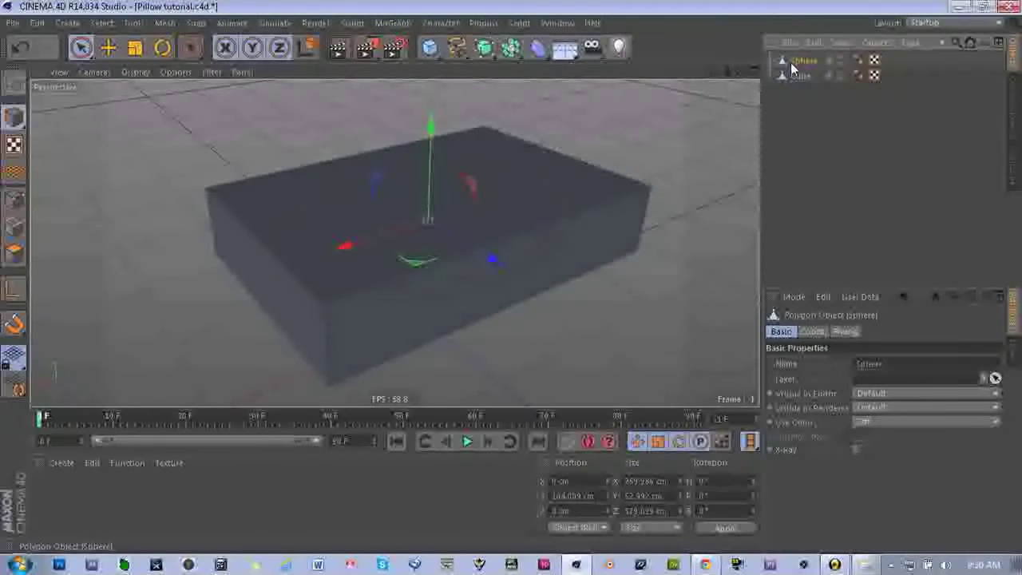
right_click(791, 62)
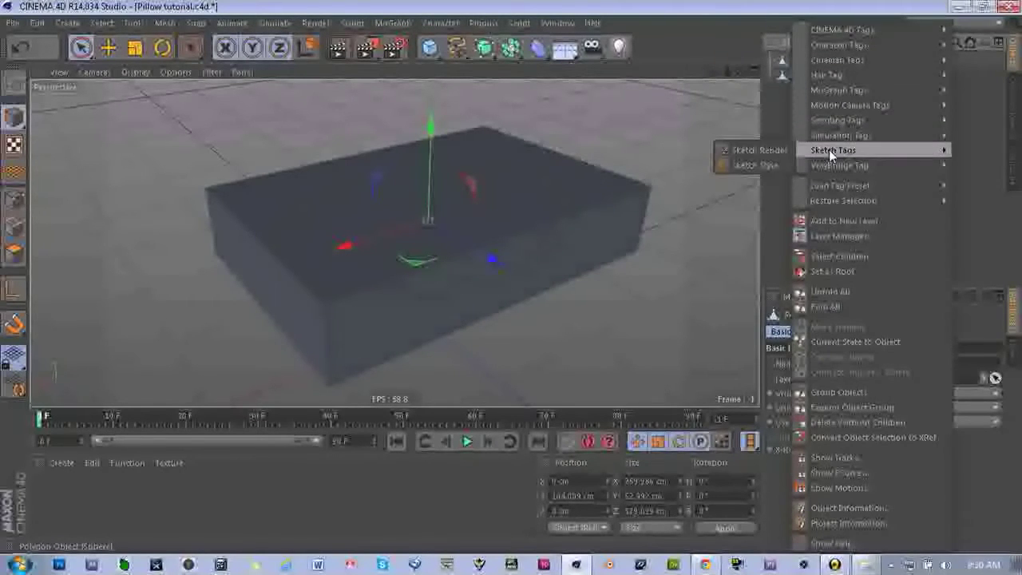
mouse_move(829, 136)
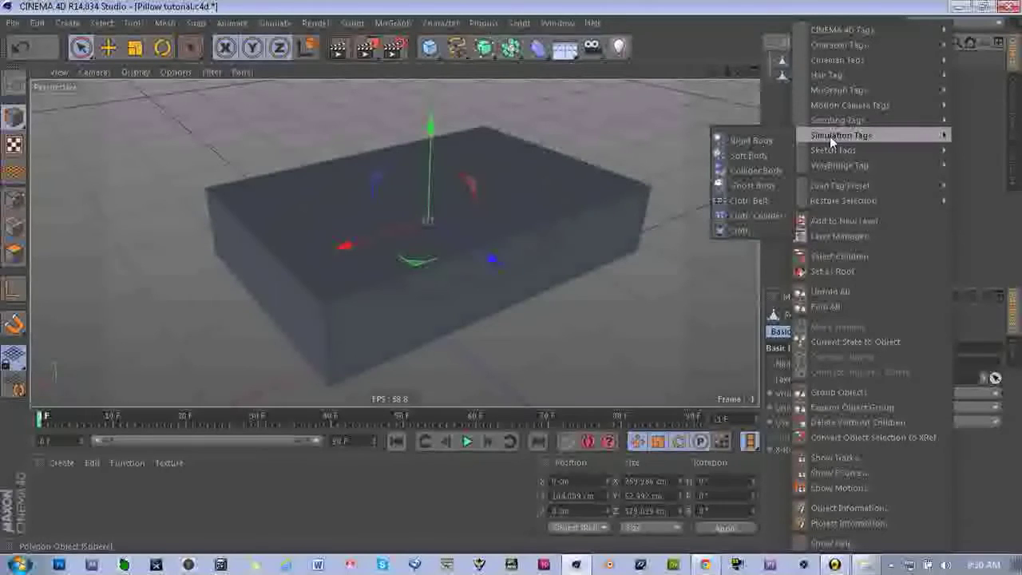
click(742, 217)
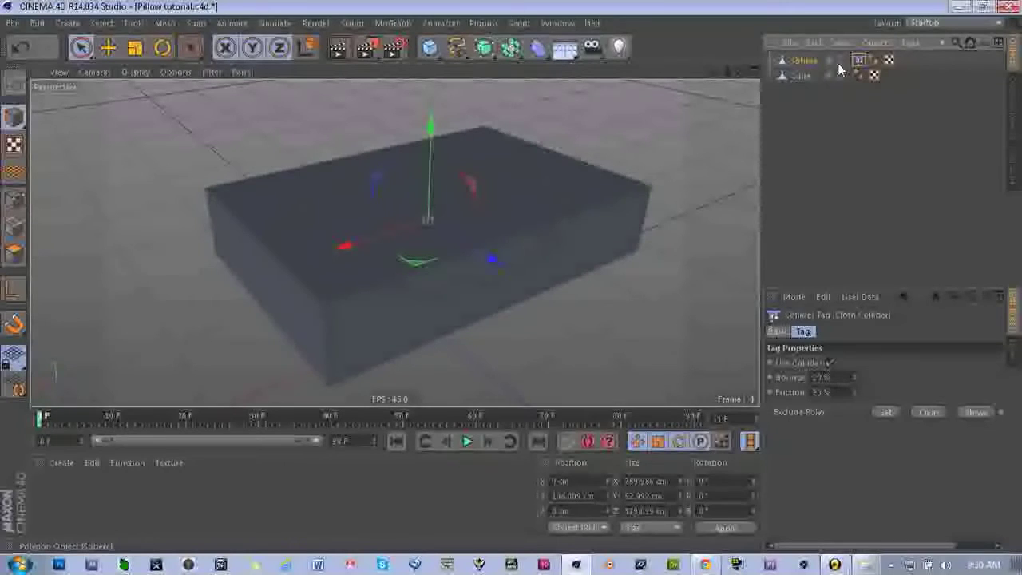
Step: Add a Cloth simulation tag to the cube
click(794, 77)
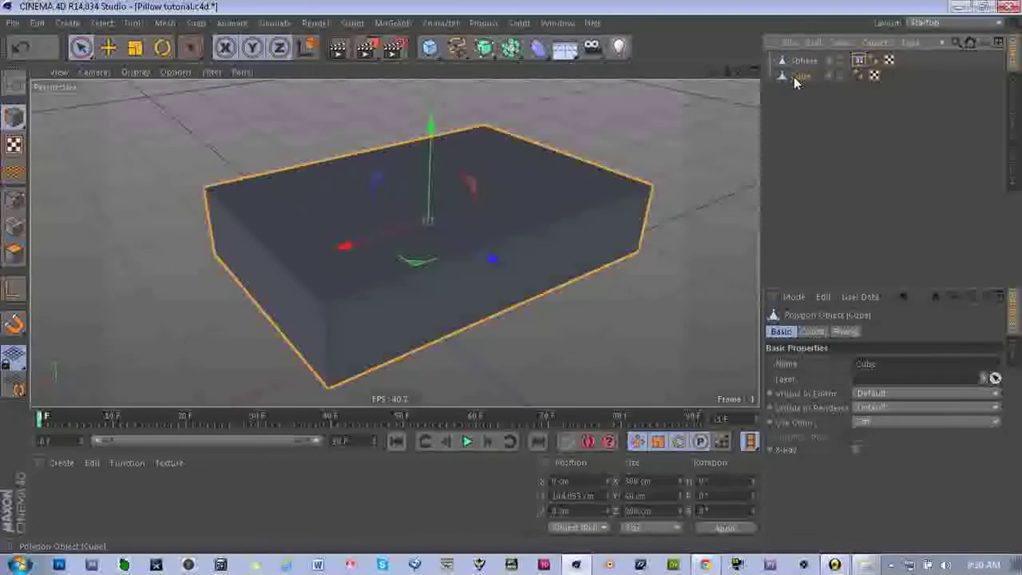
right_click(794, 76)
mouse_move(856, 82)
mouse_move(850, 136)
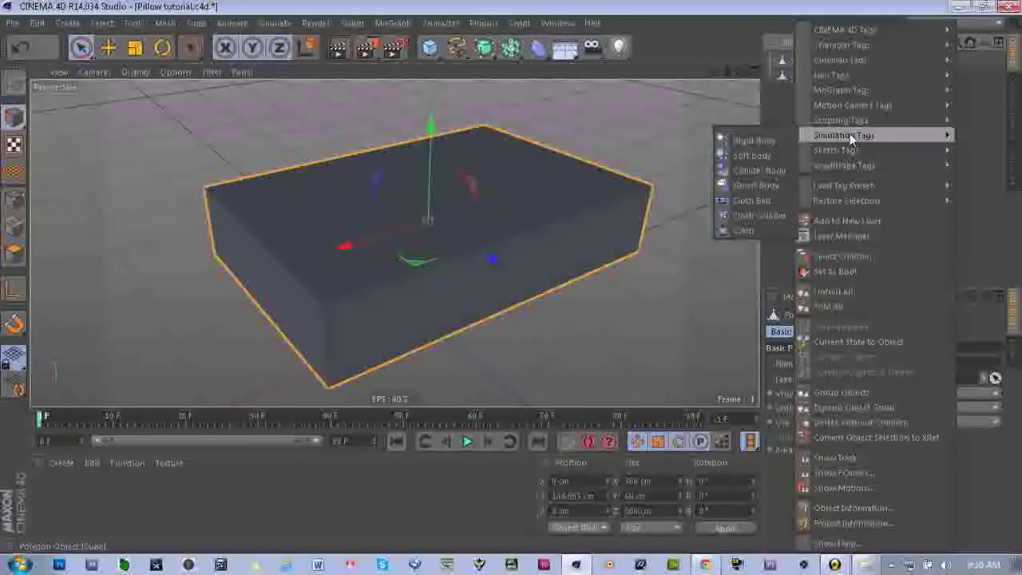
click(751, 231)
click(802, 132)
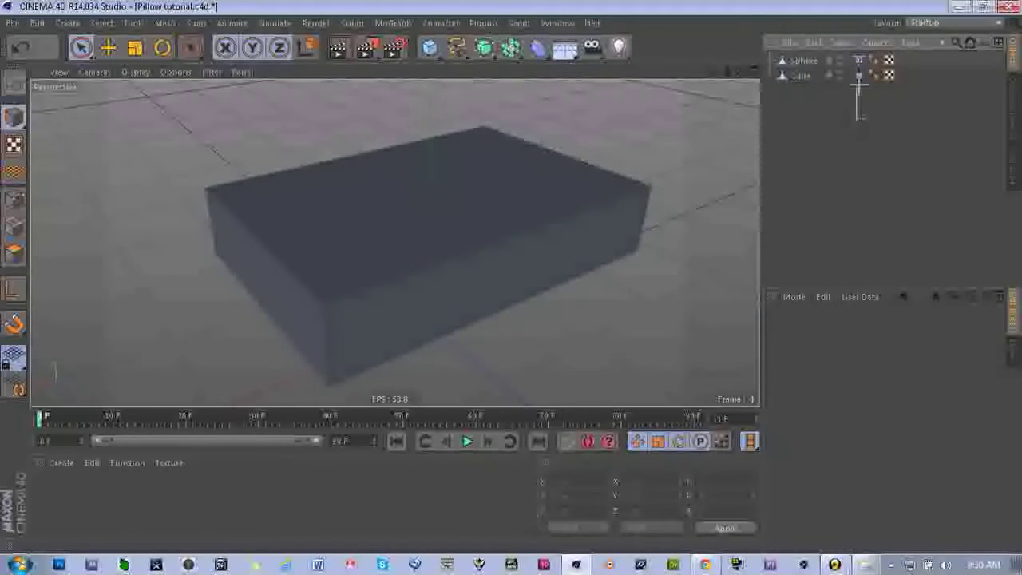
Step: Review the tags on both objects and display the Dresser settings of the cube's Cloth tag
drag(867, 120, 877, 116)
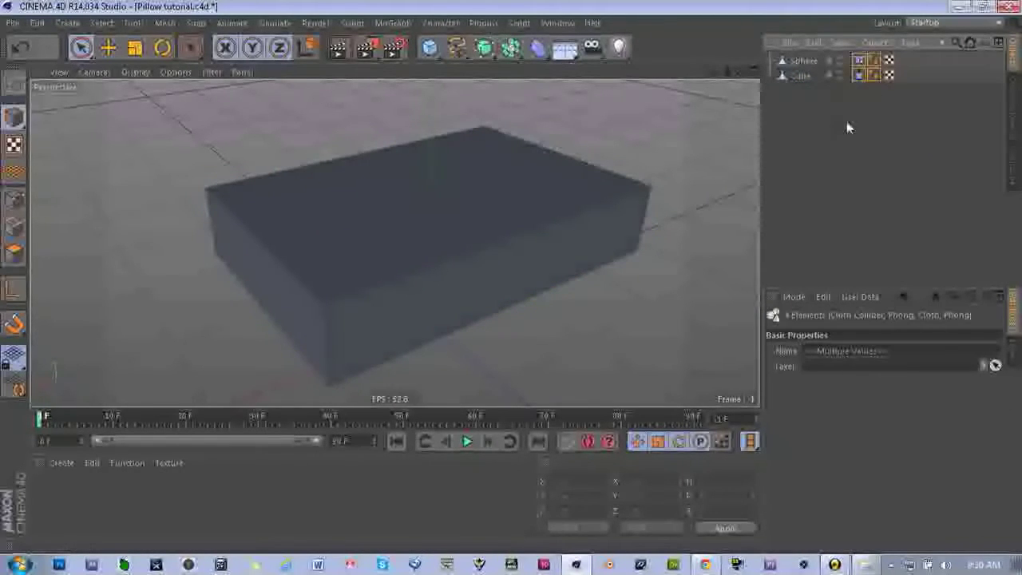
click(789, 128)
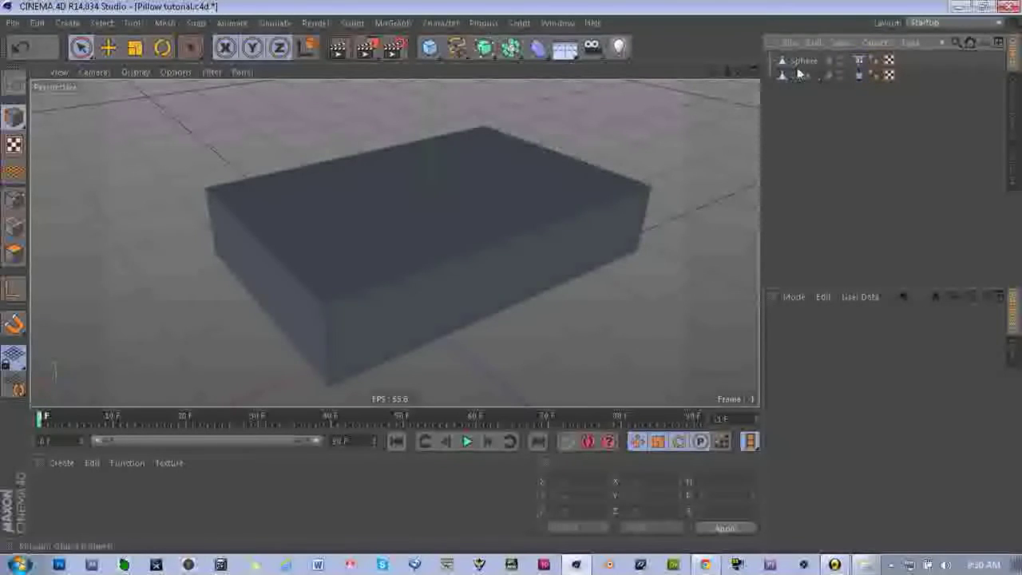
click(496, 193)
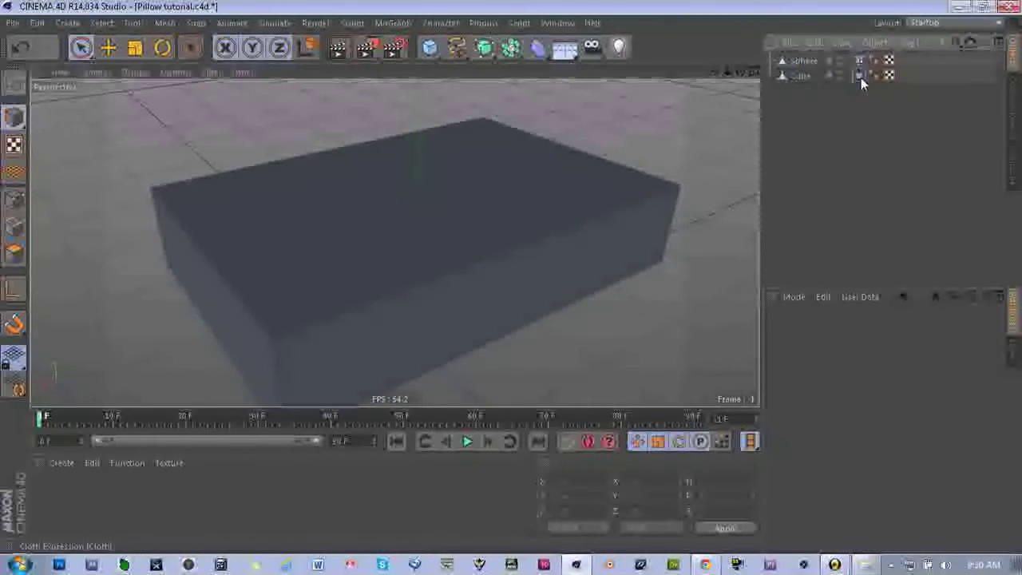
click(860, 75)
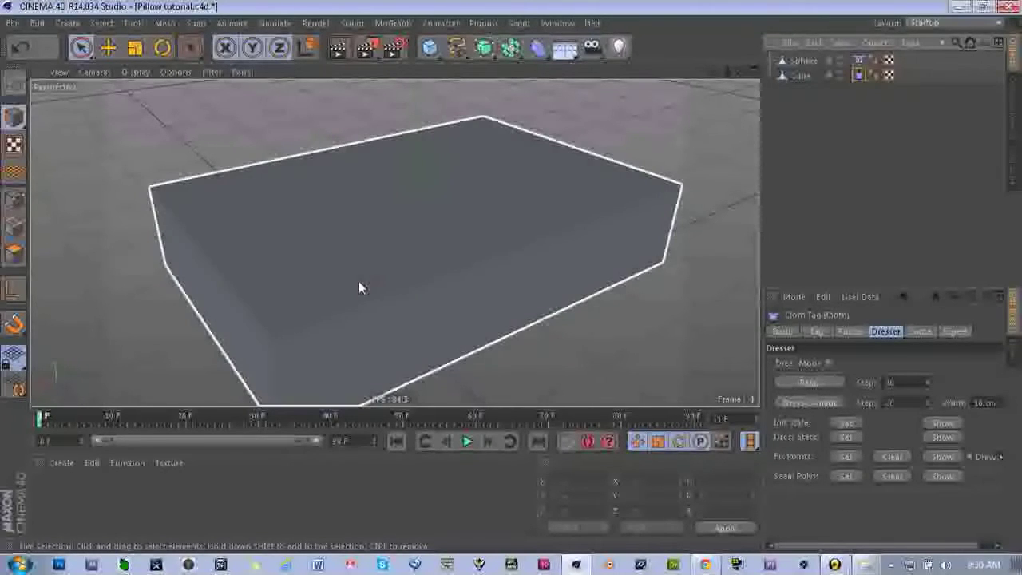
Step: Select the full loop of side polygons around the cube with Loop Selection in polygon mode
click(796, 74)
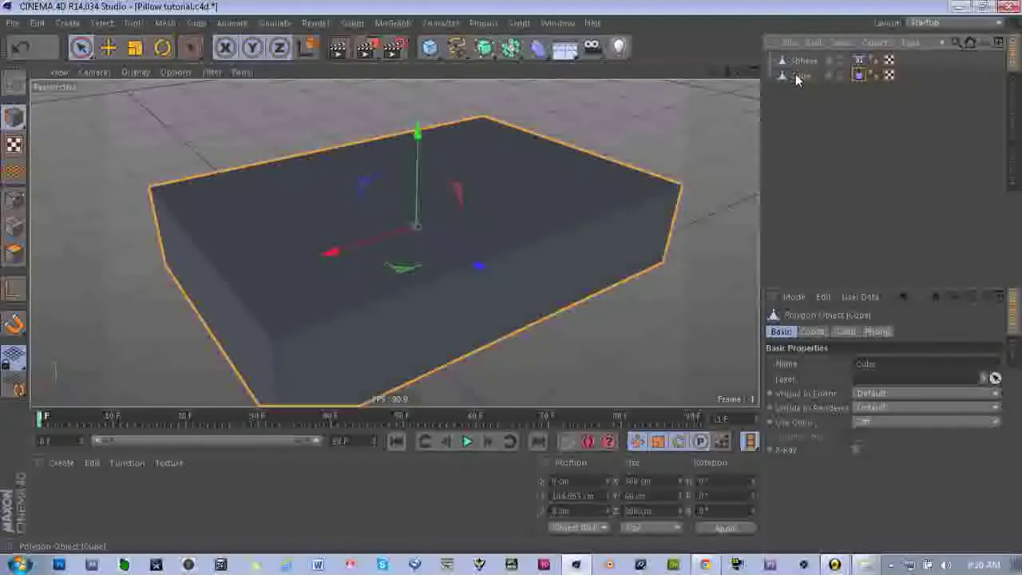
click(13, 255)
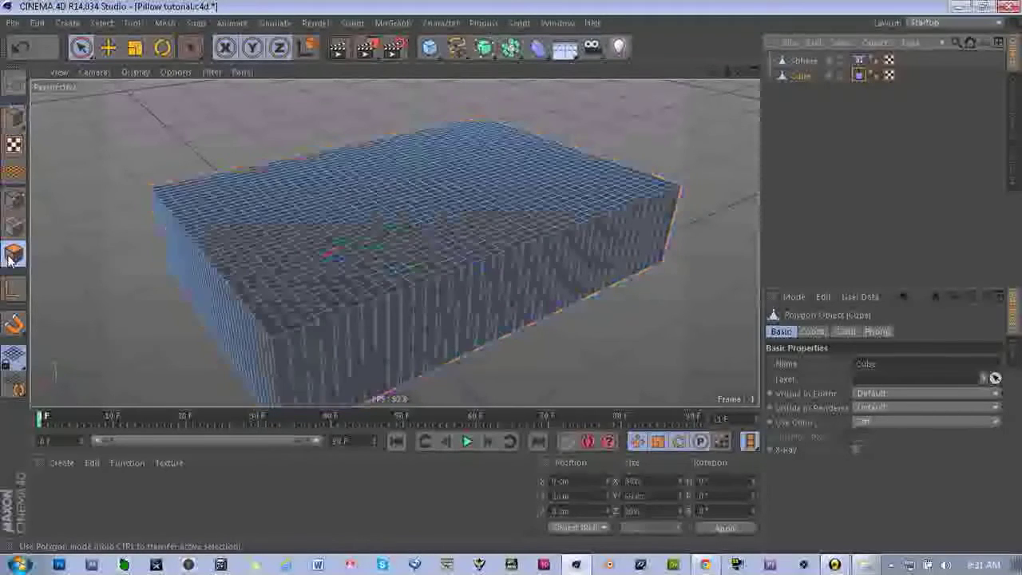
click(101, 22)
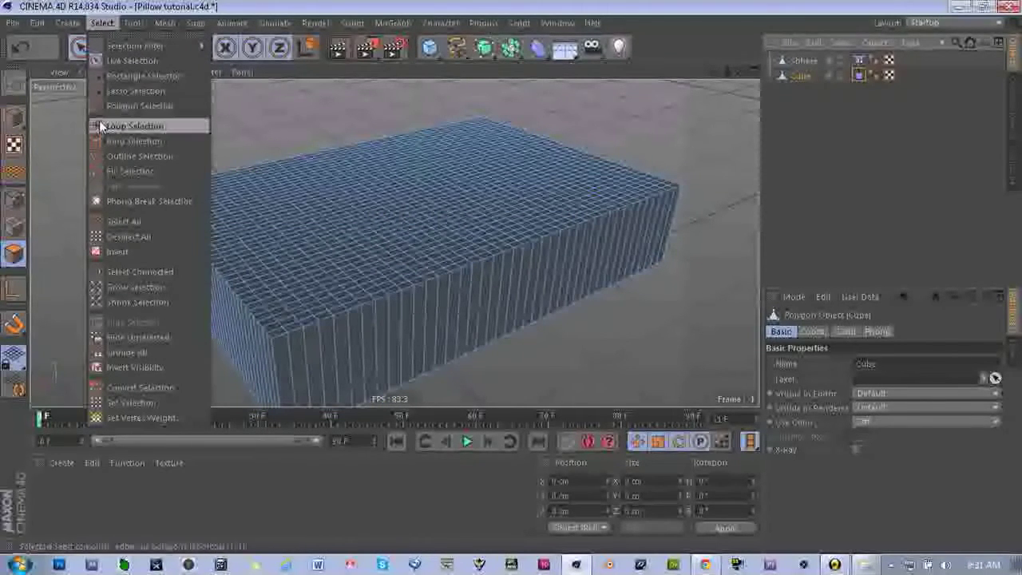
click(99, 127)
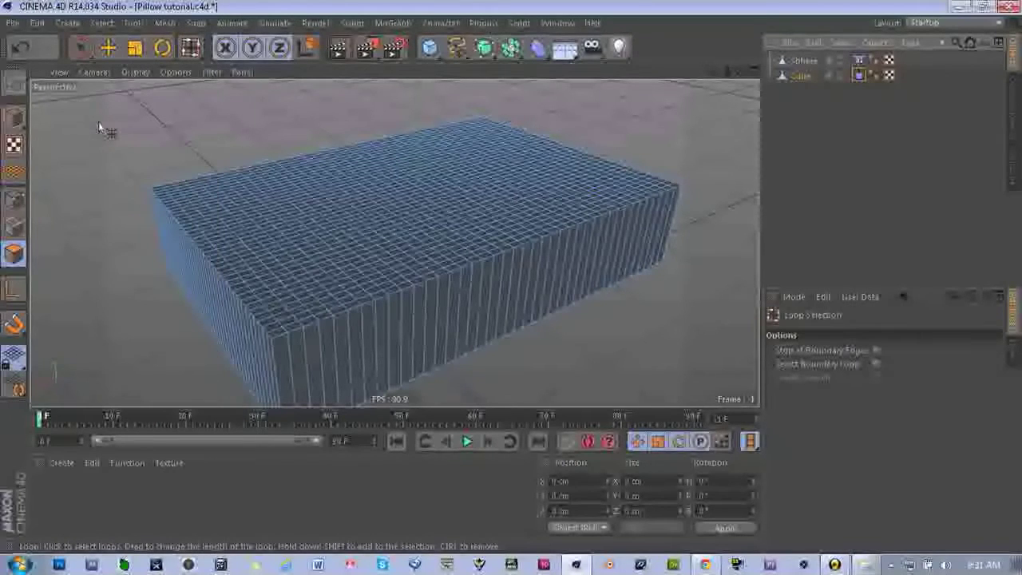
ctrl+click(265, 369)
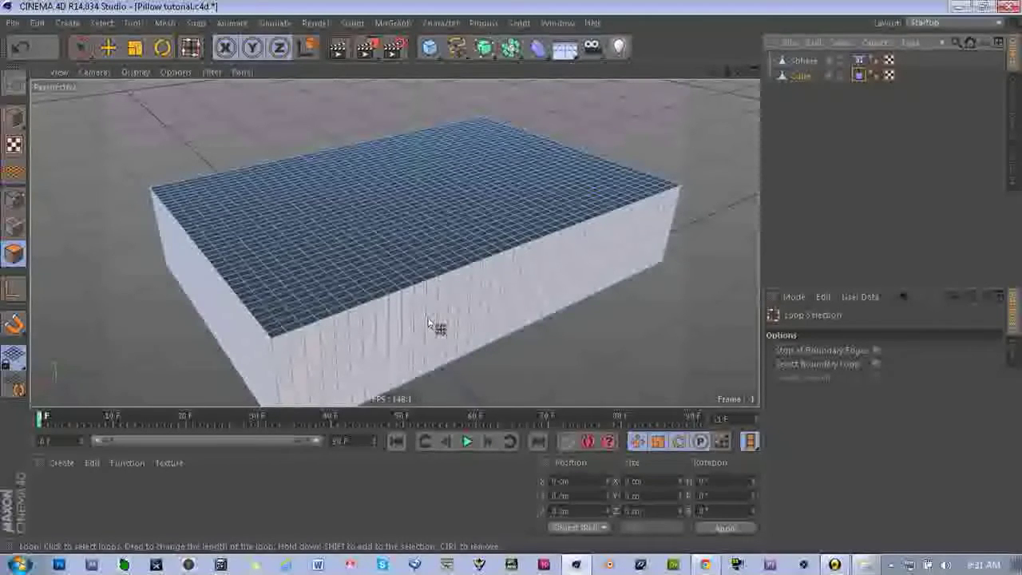
click(433, 326)
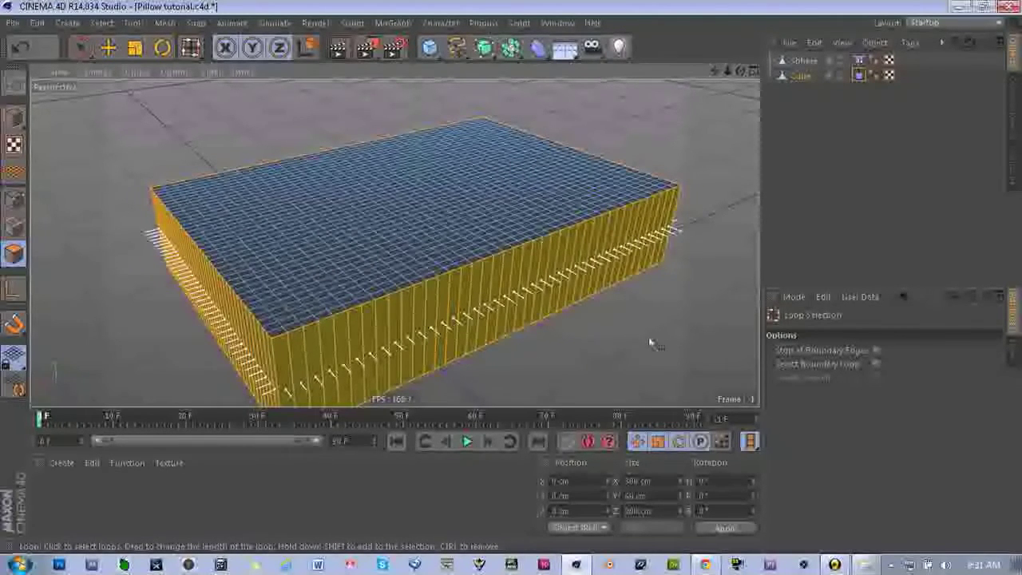
Step: Set the selected side polygons as the seam polygons in the Dresser settings of the cube's Cloth tag
click(79, 48)
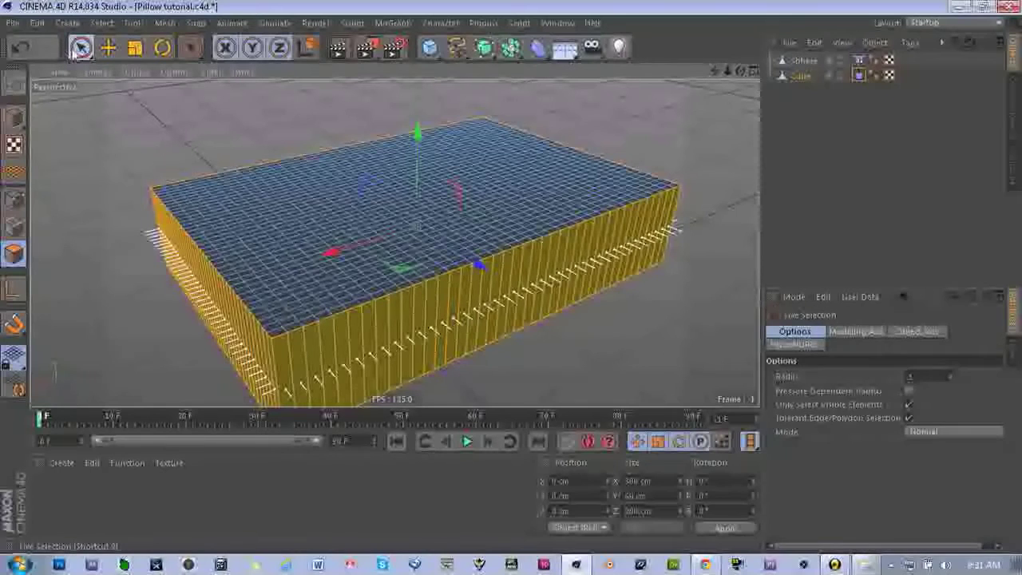
click(859, 75)
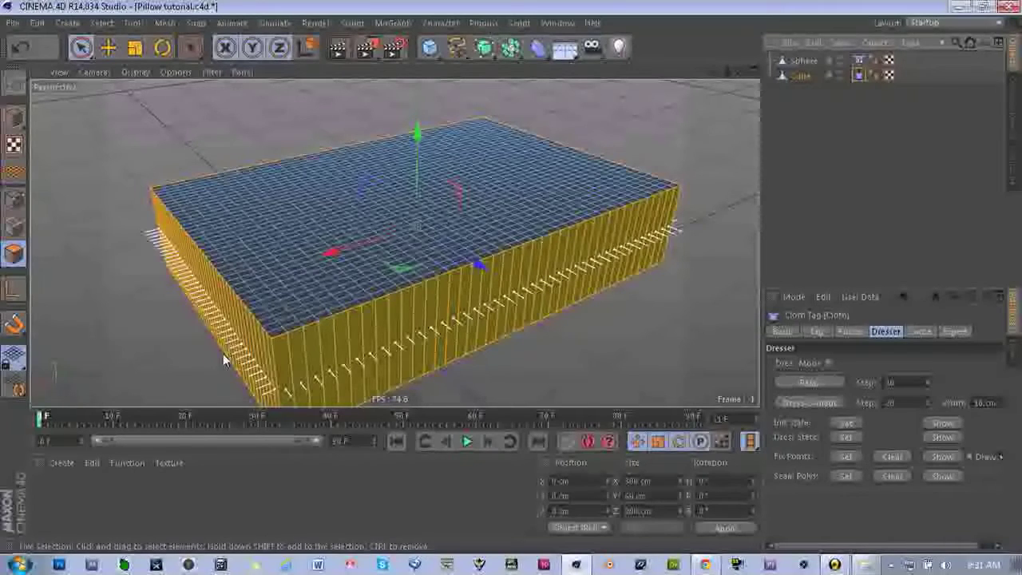
click(842, 476)
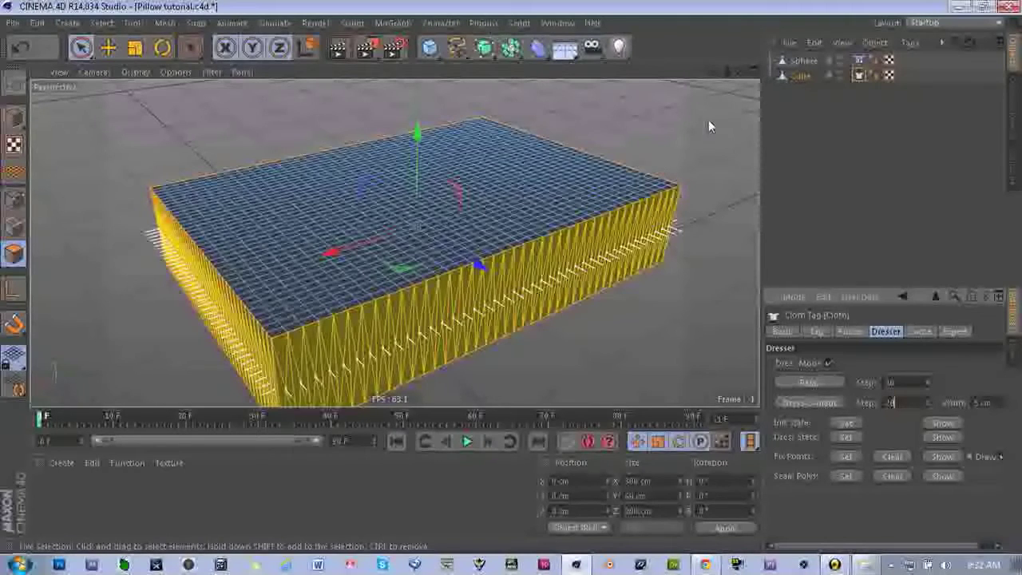
Step: Run Dress-O-matic on the cube's Cloth tag with 20 steps and a 5 cm width, and inspect the seamed shape
click(794, 403)
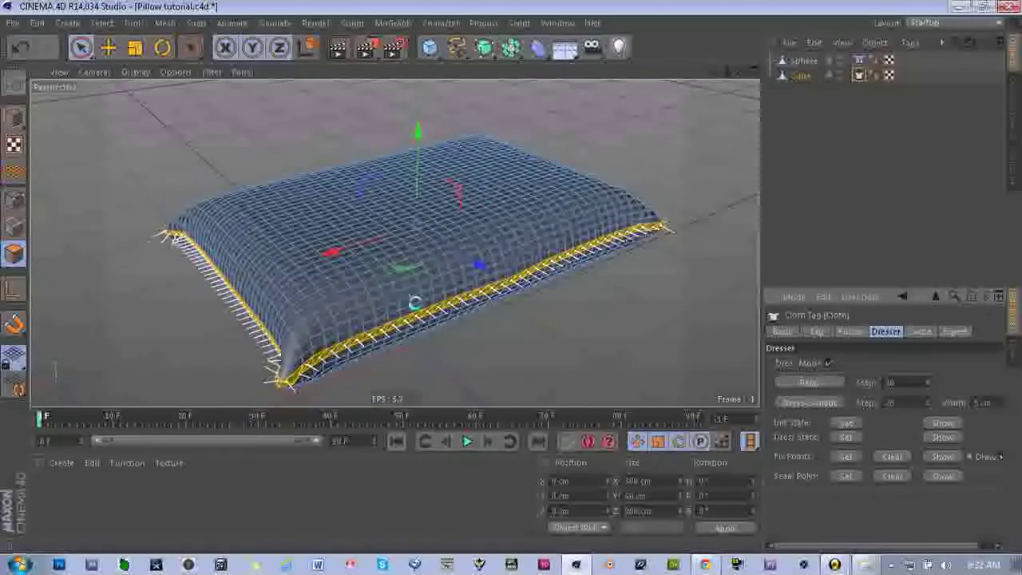
drag(741, 72, 393, 243)
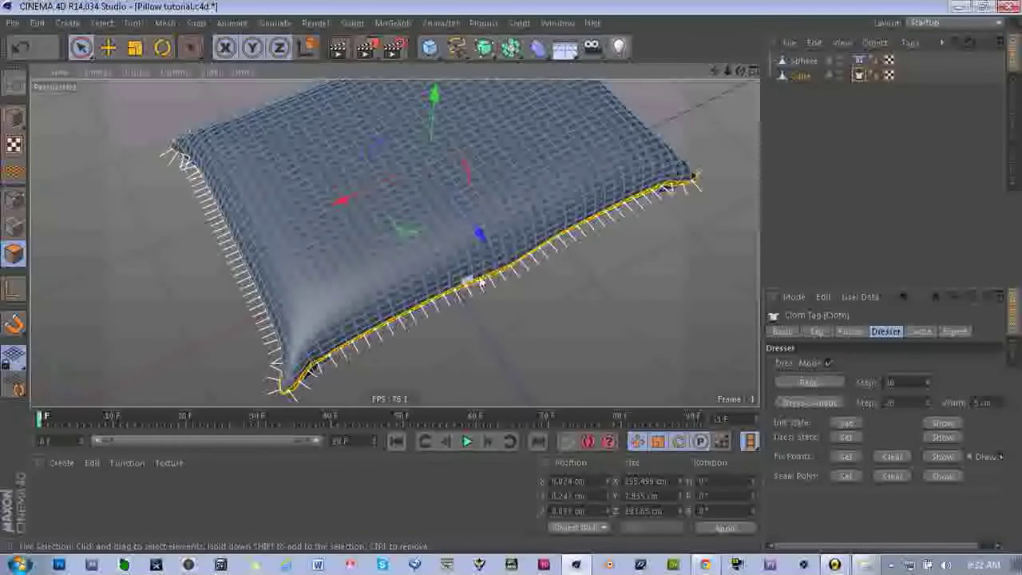
alt+drag(550, 243, 609, 216)
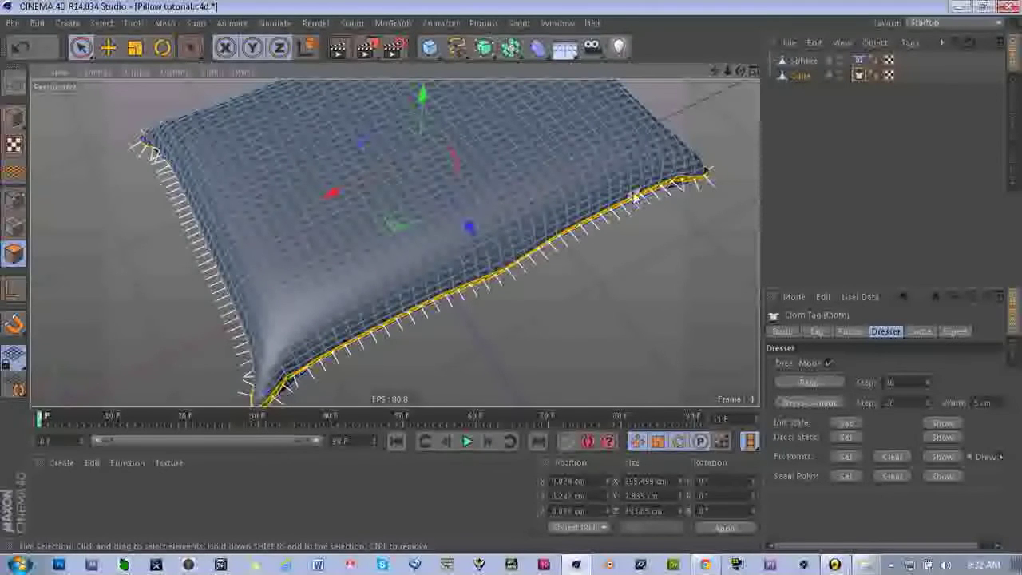
scroll(585, 223, down, 3)
scroll(539, 239, up, 3)
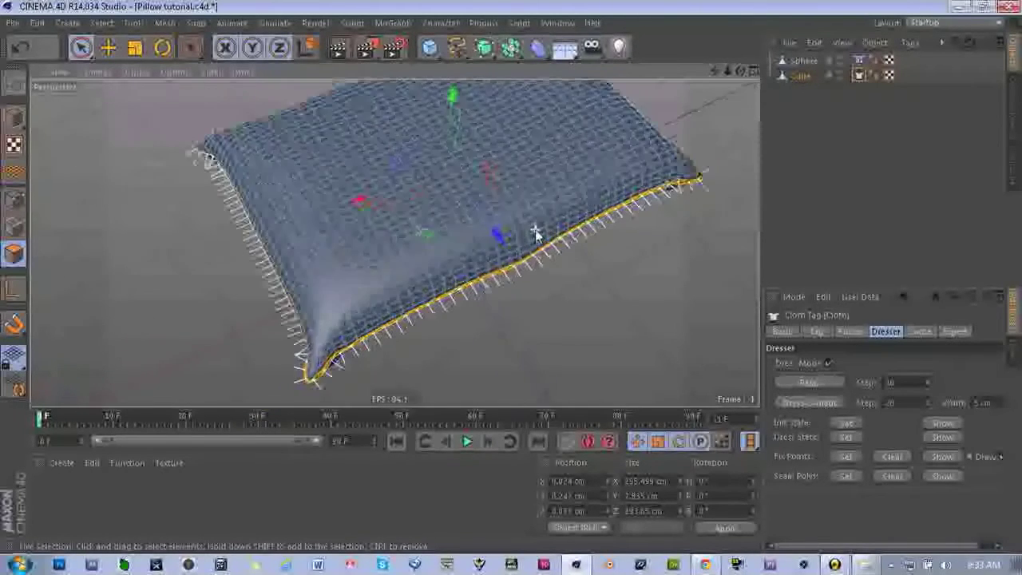
alt+drag(729, 92, 394, 243)
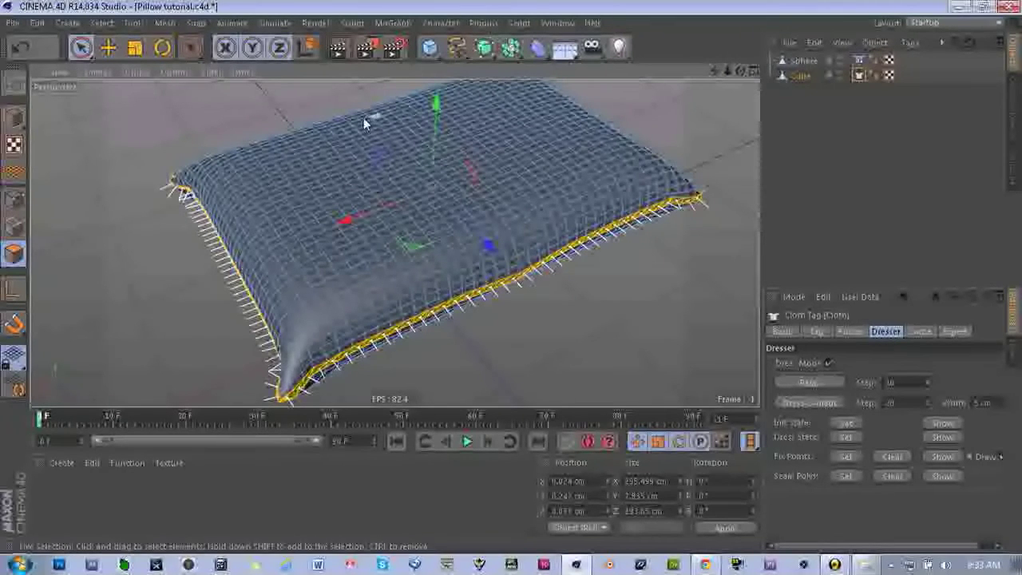
click(83, 48)
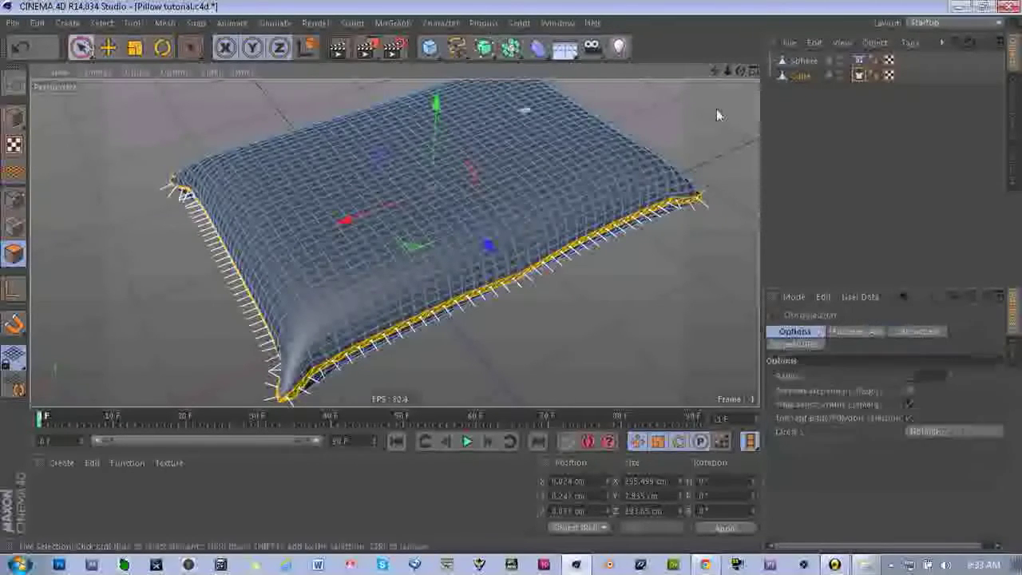
Step: Delete the cube's Cloth tag and the sphere collider, keeping only the cube mesh
click(859, 75)
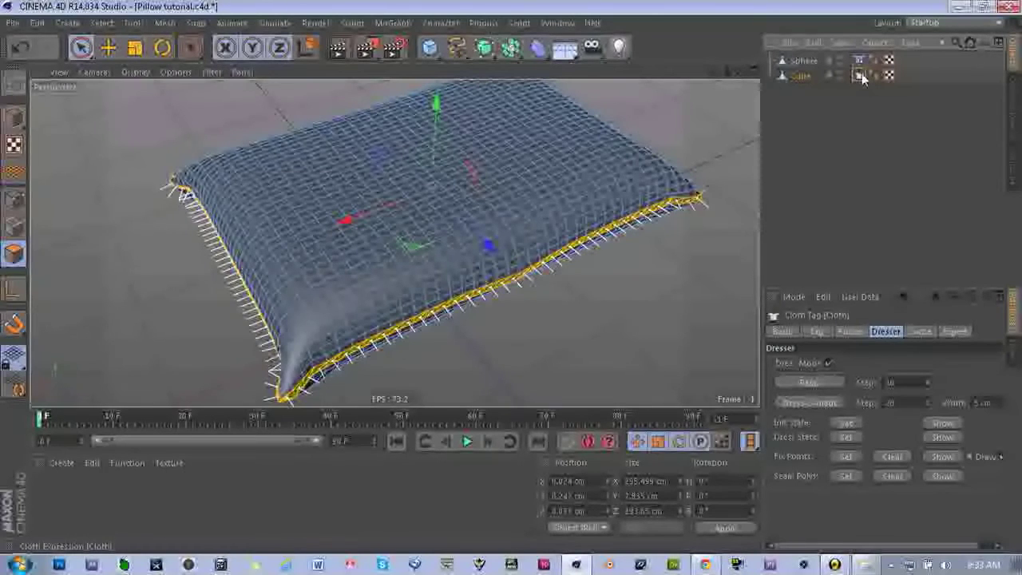
click(803, 62)
key(Delete)
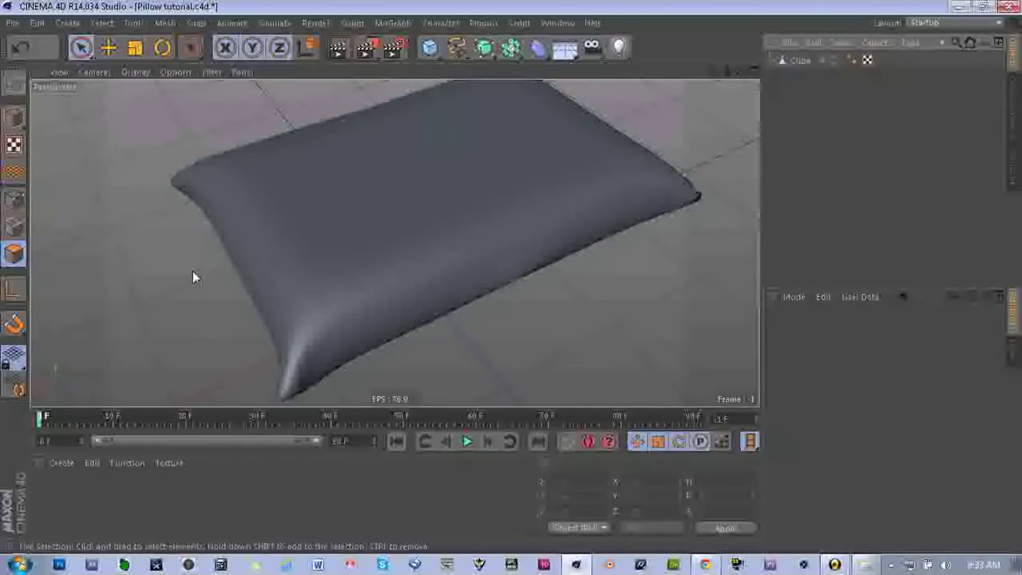
Step: Add a HyperNURBS object and rename it Pillow
drag(716, 72, 791, 29)
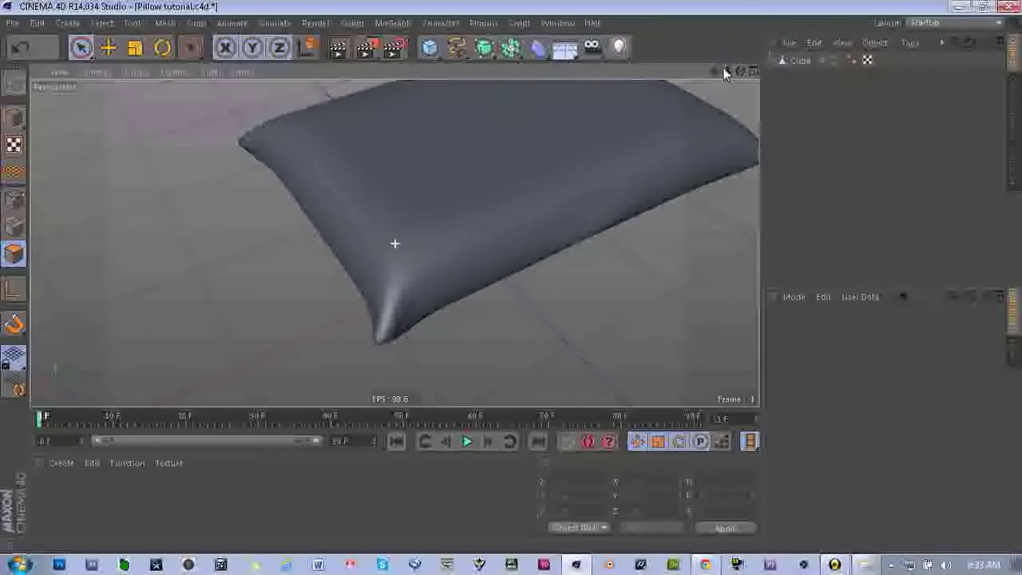
scroll(339, 281, up, 5)
scroll(385, 307, up, 1)
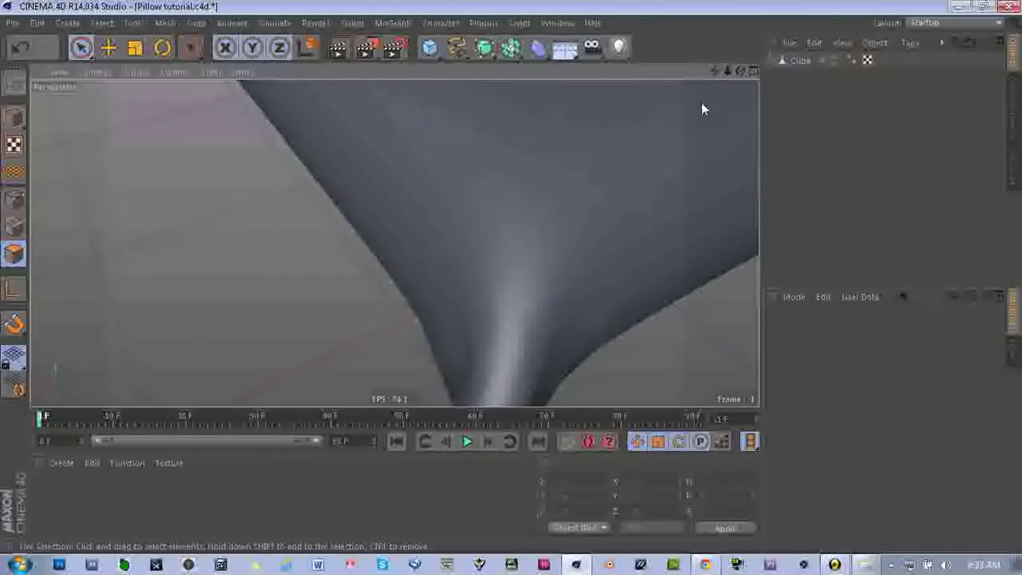
drag(715, 72, 689, 34)
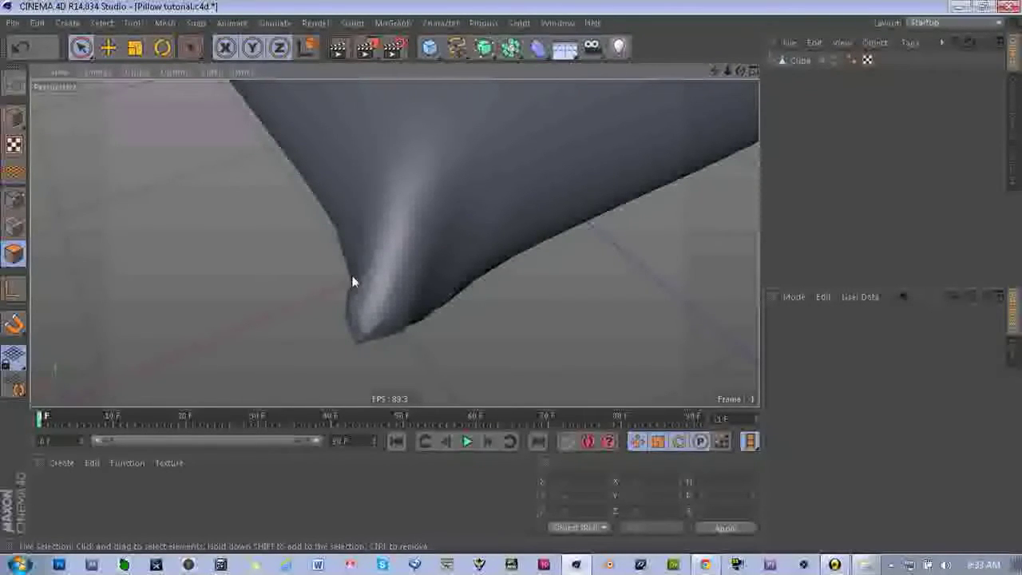
drag(740, 72, 394, 243)
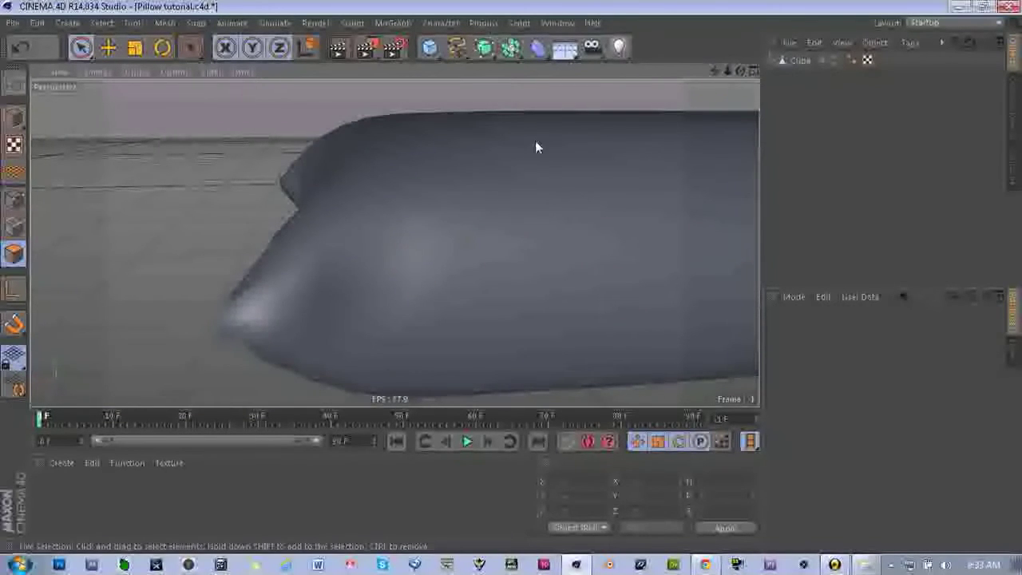
click(485, 50)
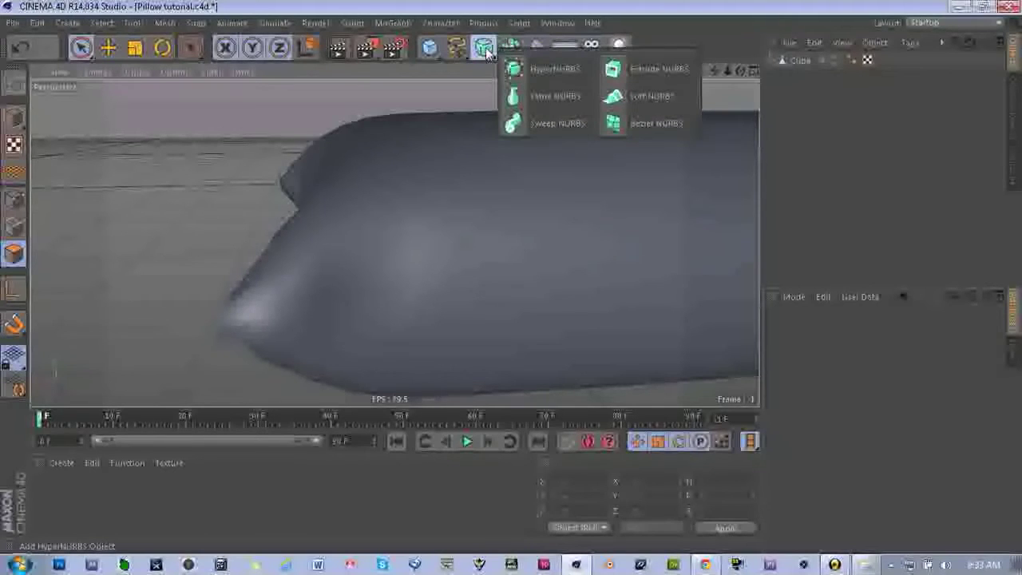
click(559, 70)
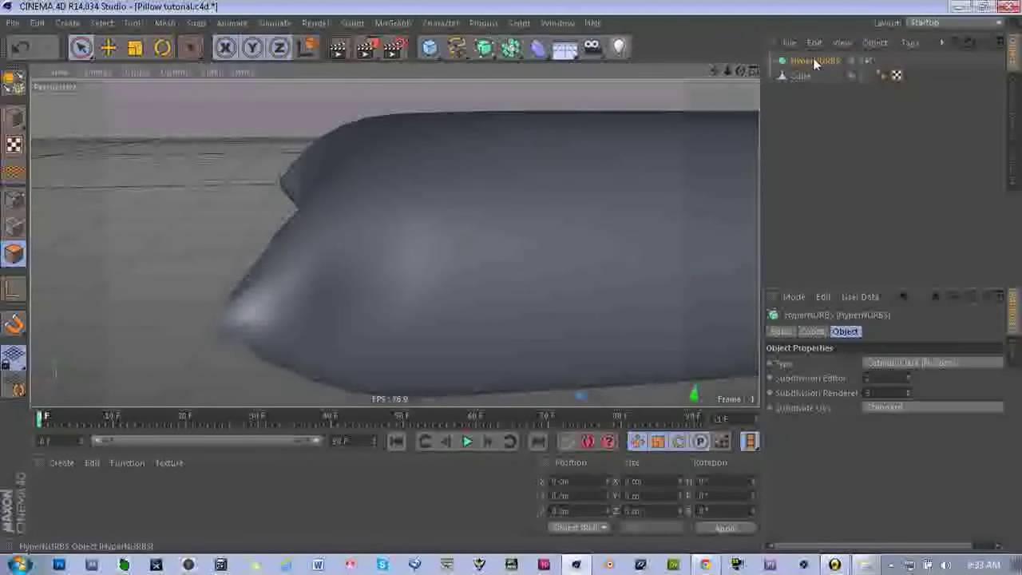
double_click(813, 60)
text(p)
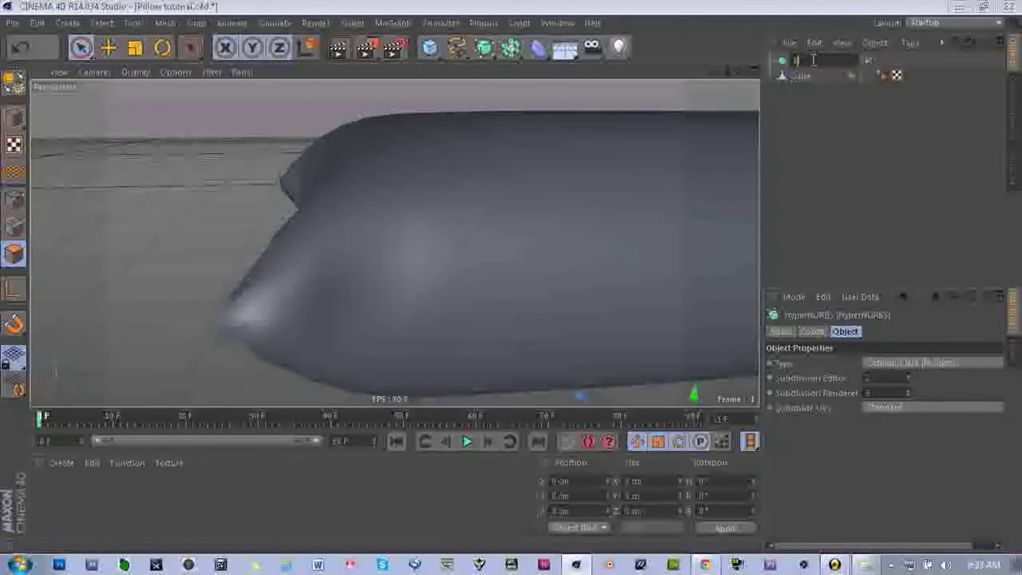
text(illow)
key(Return)
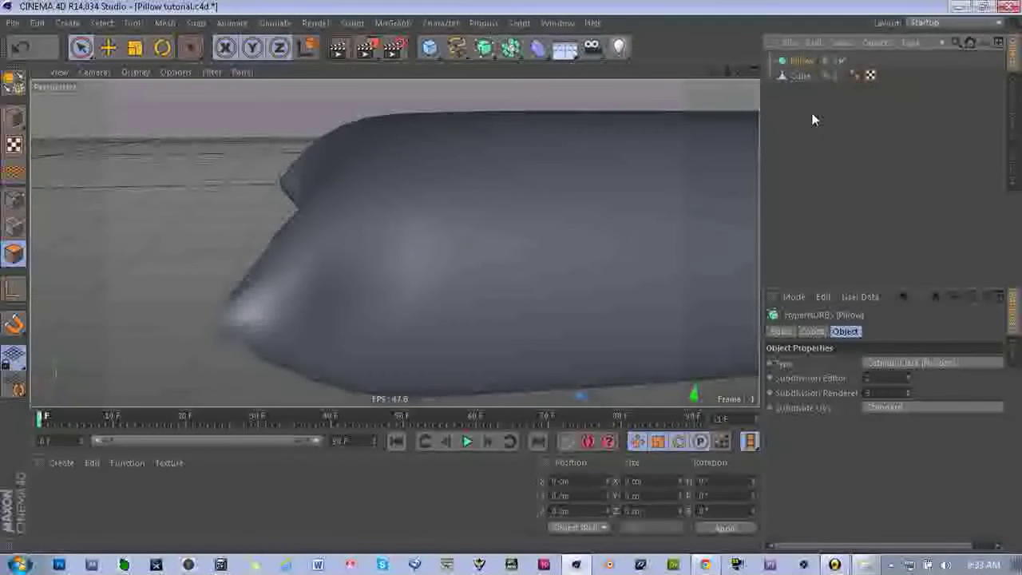
Step: Make the cube a child of the Pillow HyperNURBS object and clear the selection
click(802, 76)
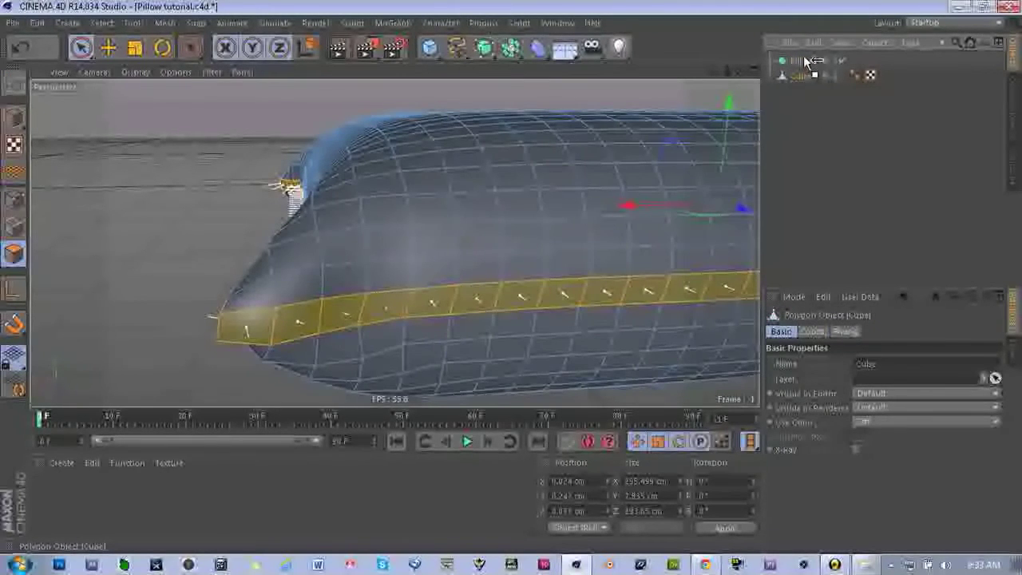
drag(803, 63, 798, 63)
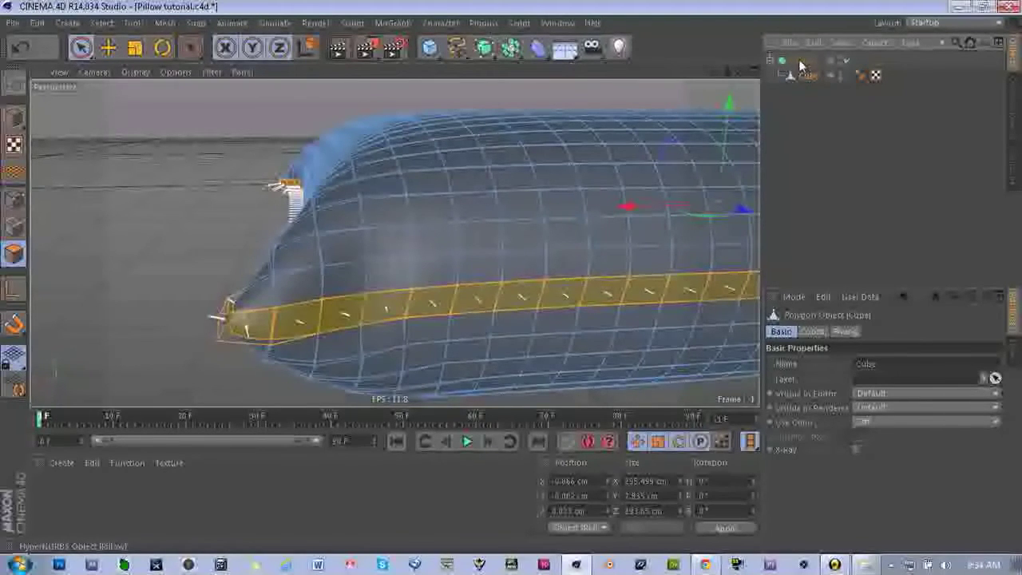
drag(787, 104, 818, 59)
click(802, 107)
click(776, 76)
click(770, 61)
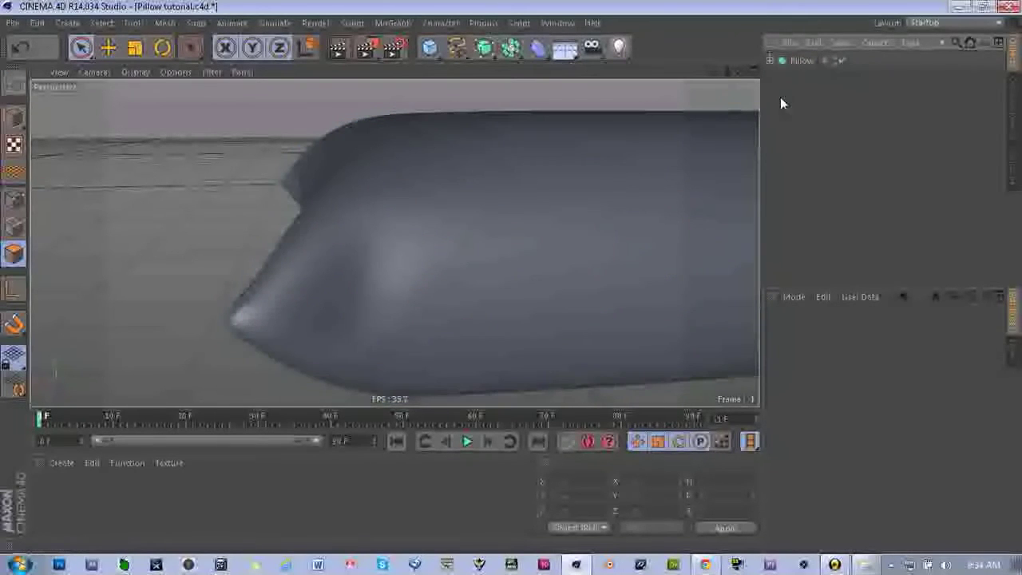
click(771, 61)
Step: Examine the smoothed pillow's corner up close and its overall shape from above
scroll(316, 210, up, 5)
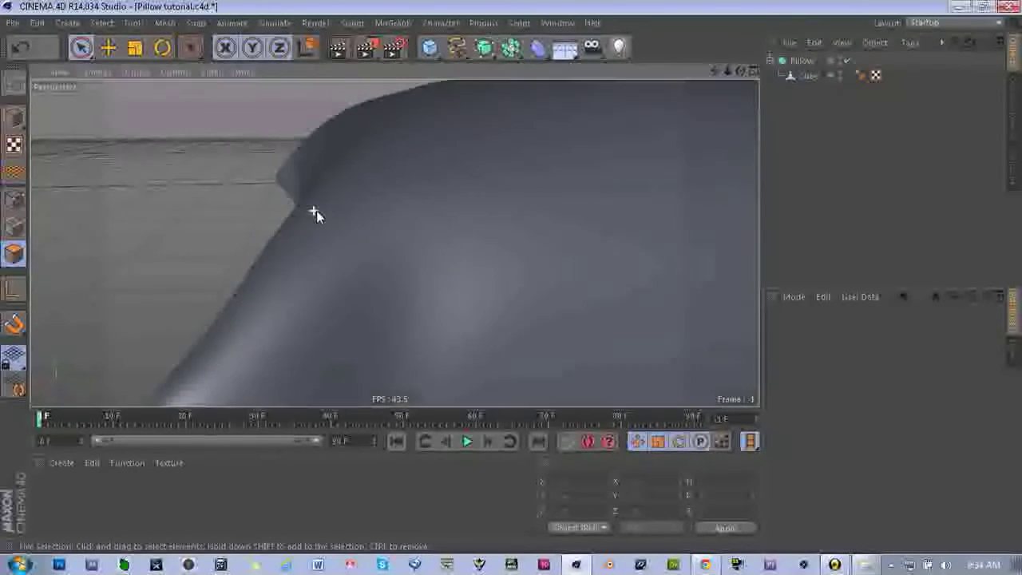
scroll(316, 210, down, 5)
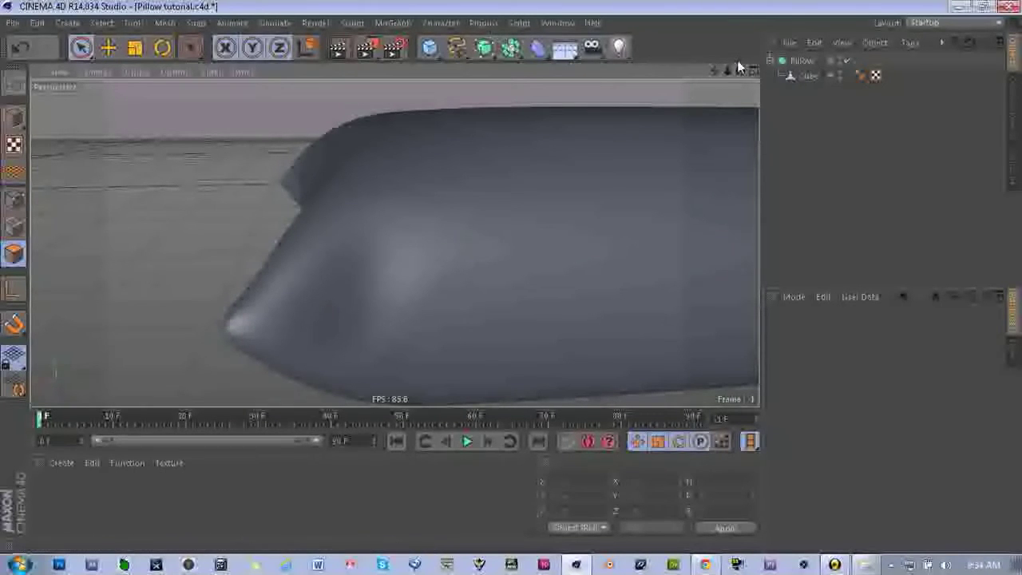
drag(740, 71, 614, 80)
scroll(583, 228, down, 5)
drag(715, 70, 688, 89)
scroll(698, 102, down, 2)
scroll(548, 112, down, 3)
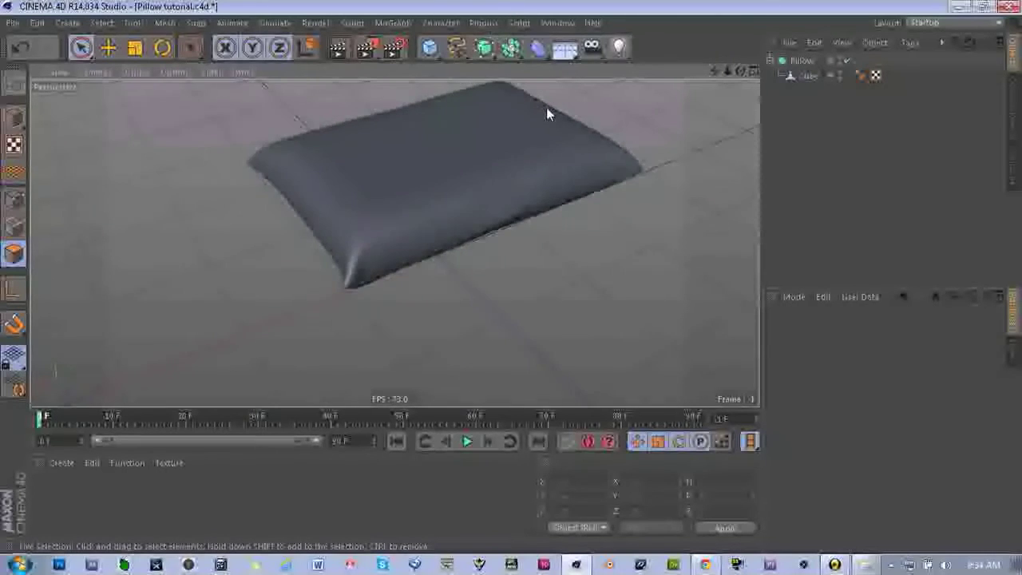
scroll(546, 107, up, 4)
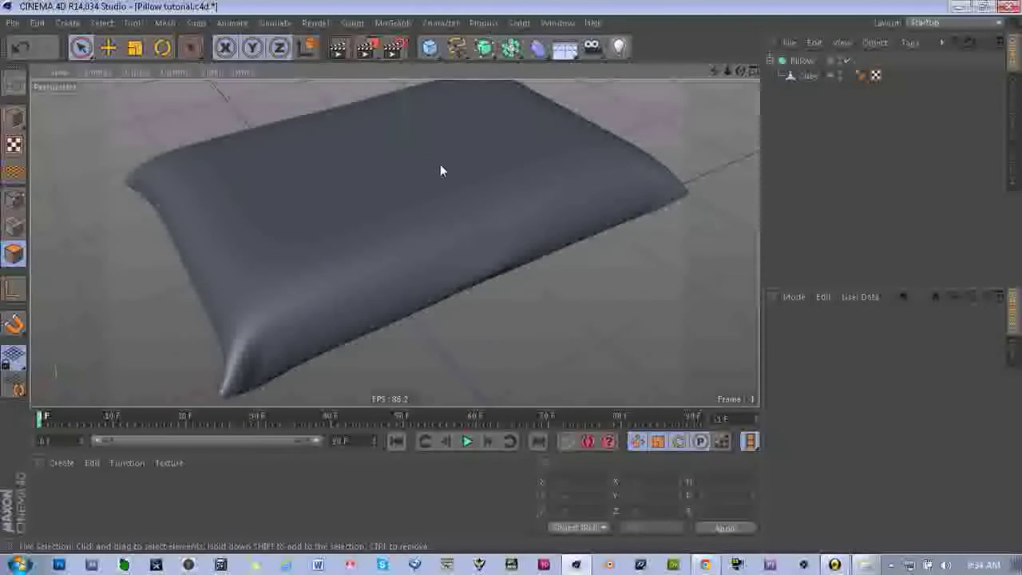
Step: Create a new VrayAdvancedMaterial from the VrayBridge shaders
click(63, 479)
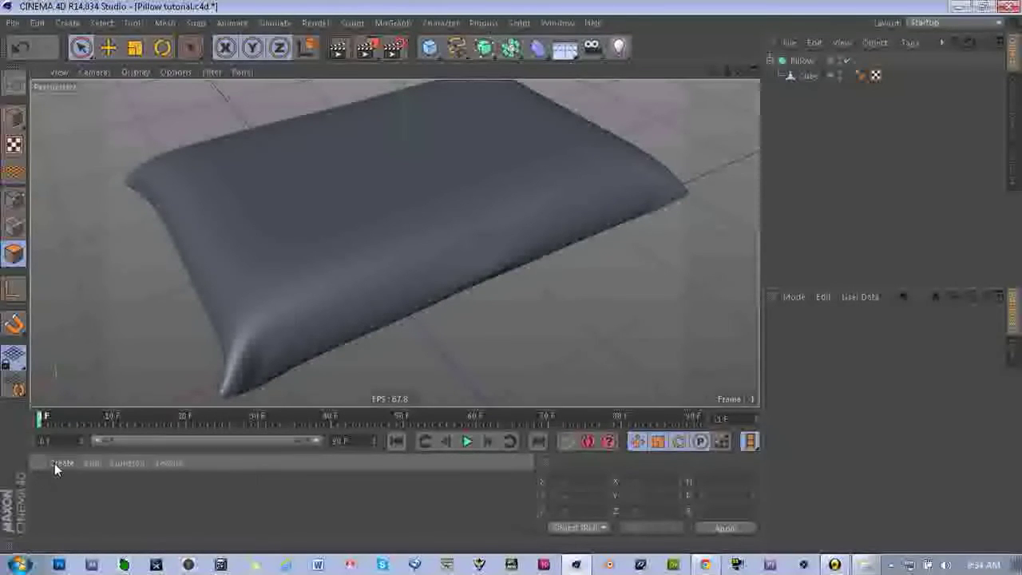
click(55, 464)
mouse_move(65, 357)
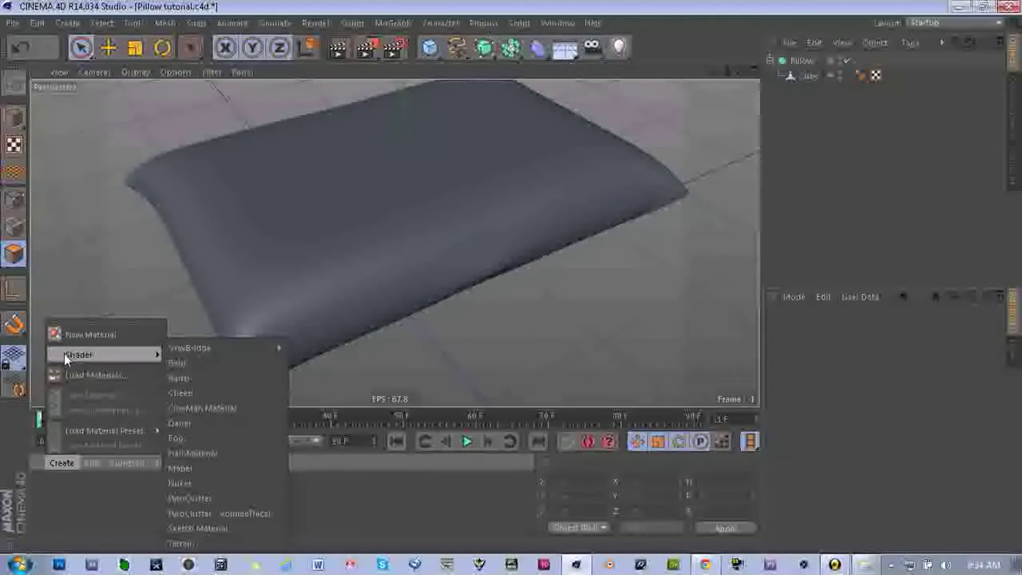
mouse_move(179, 349)
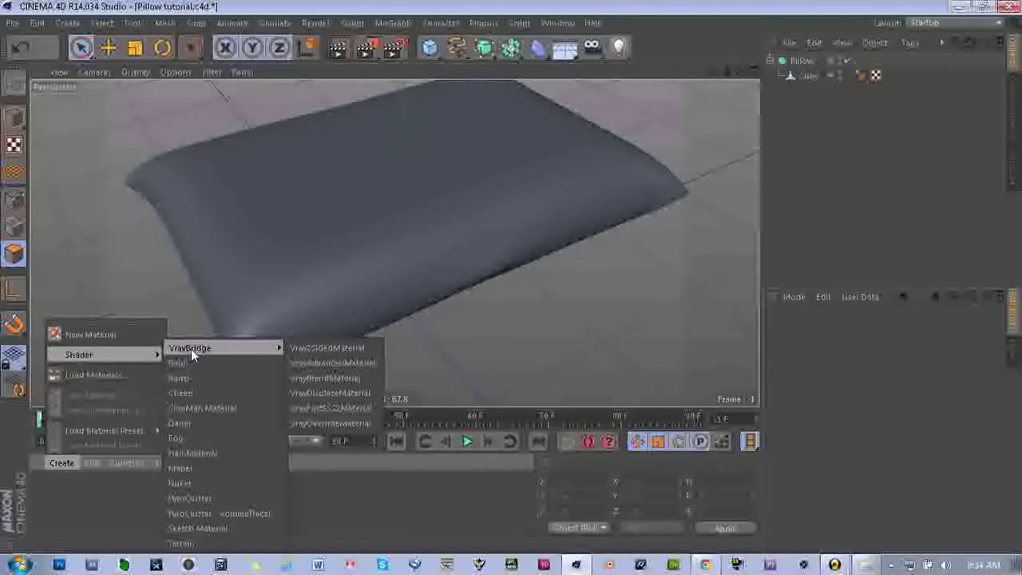
click(342, 363)
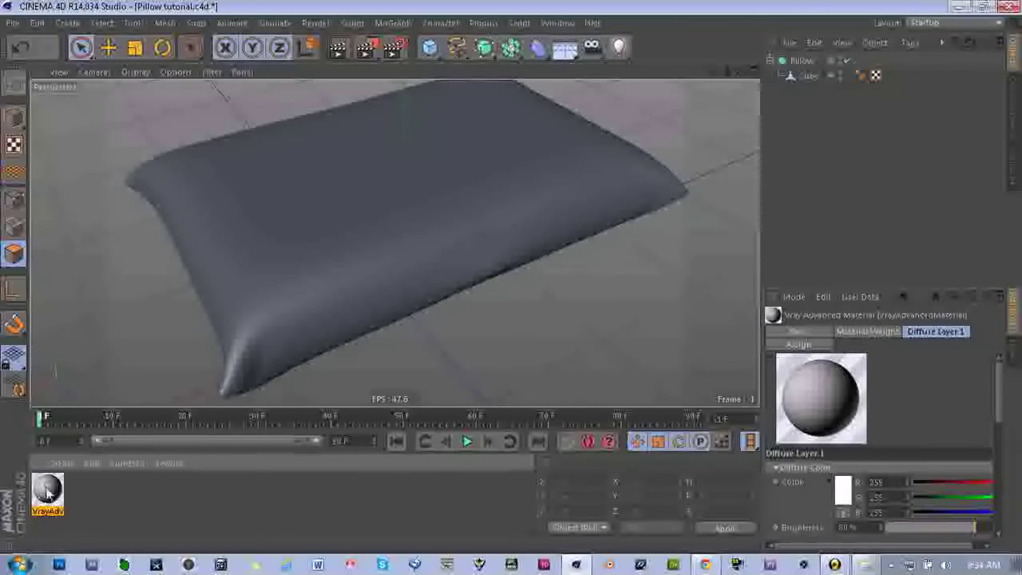
Step: Open the new V-Ray material for editing and display its Diffuse Layer 1 settings, leaving the diffuse colour white
double_click(47, 492)
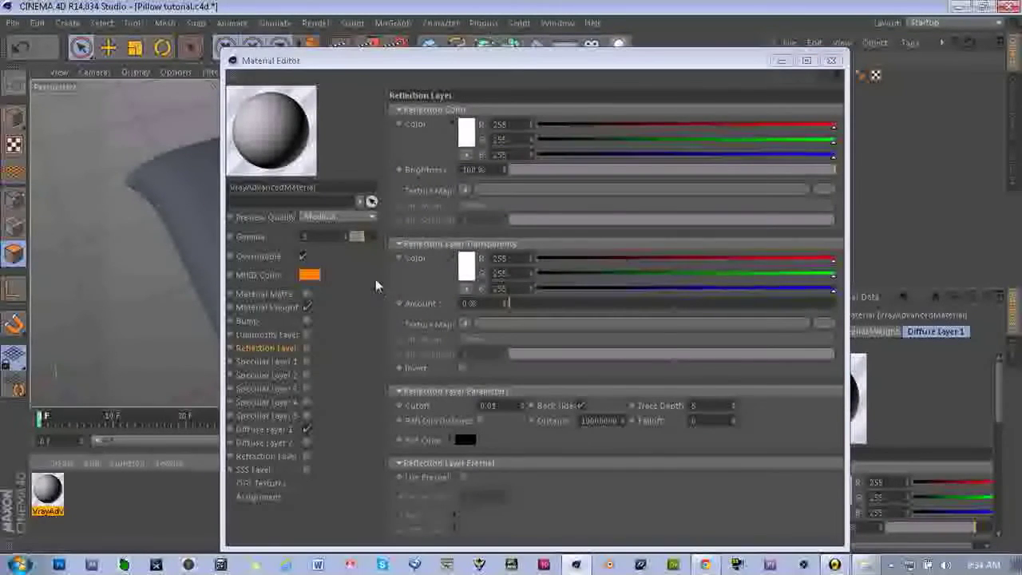
drag(737, 70, 662, 43)
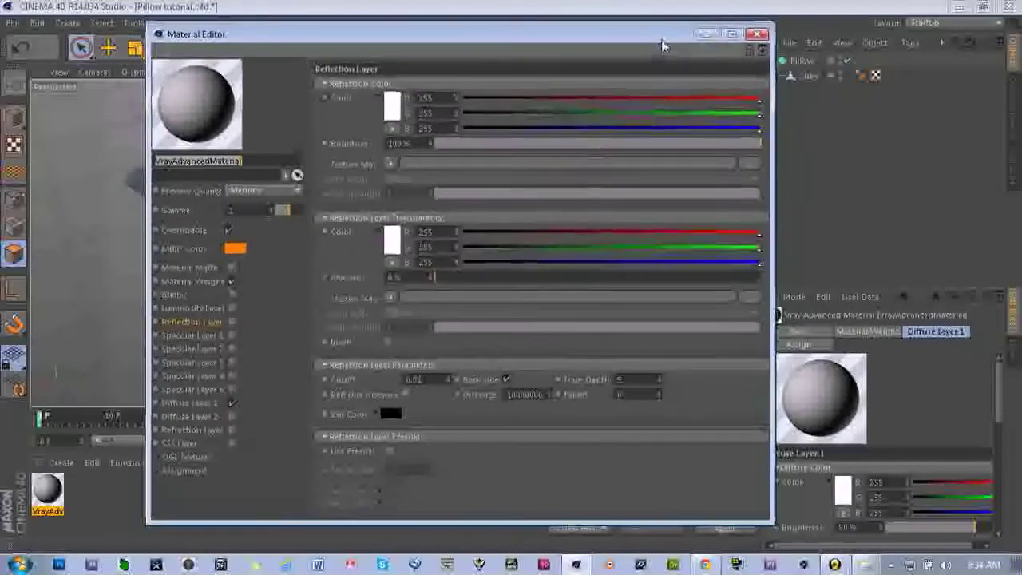
click(187, 404)
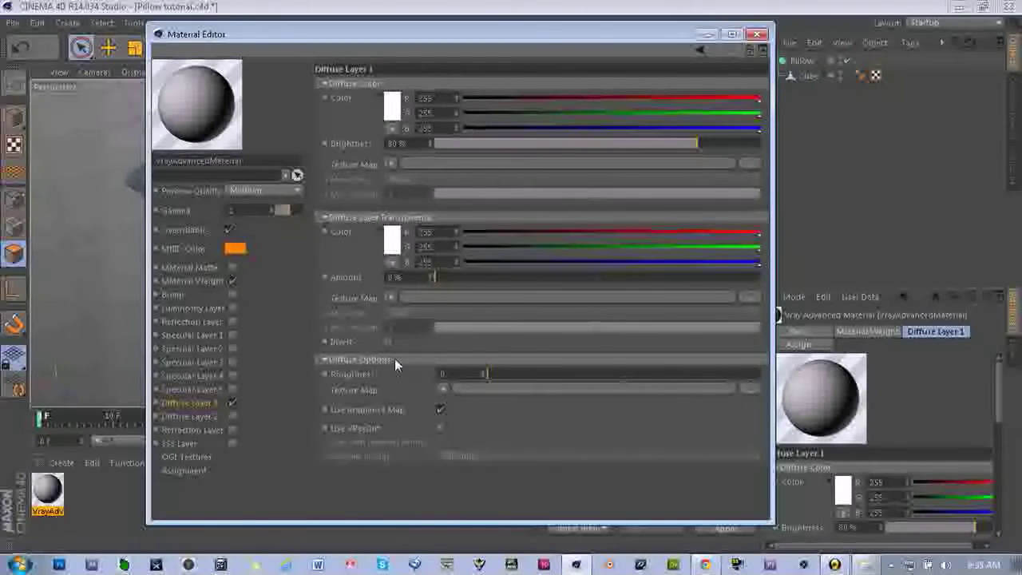
click(392, 110)
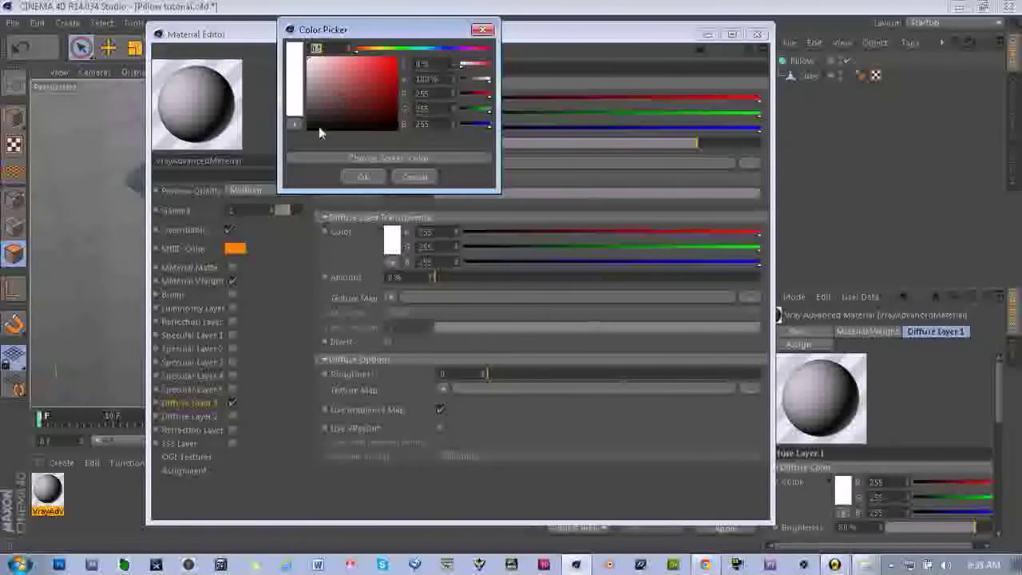
click(416, 176)
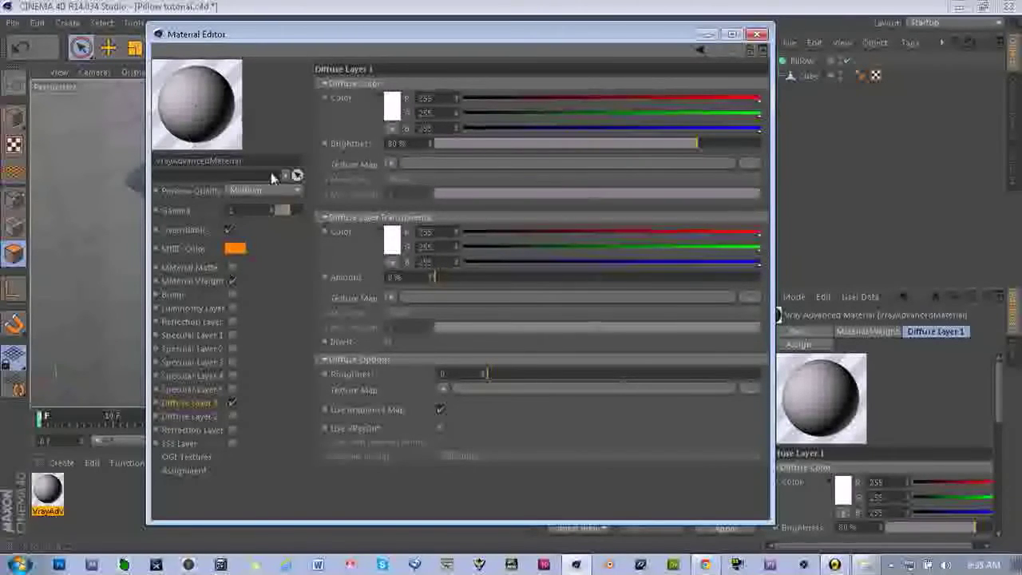
Step: Load the Royalty-free-vector-of-classic-floral-pattern-seamless image as the Diffuse Color texture map and copy it to the project location
click(391, 165)
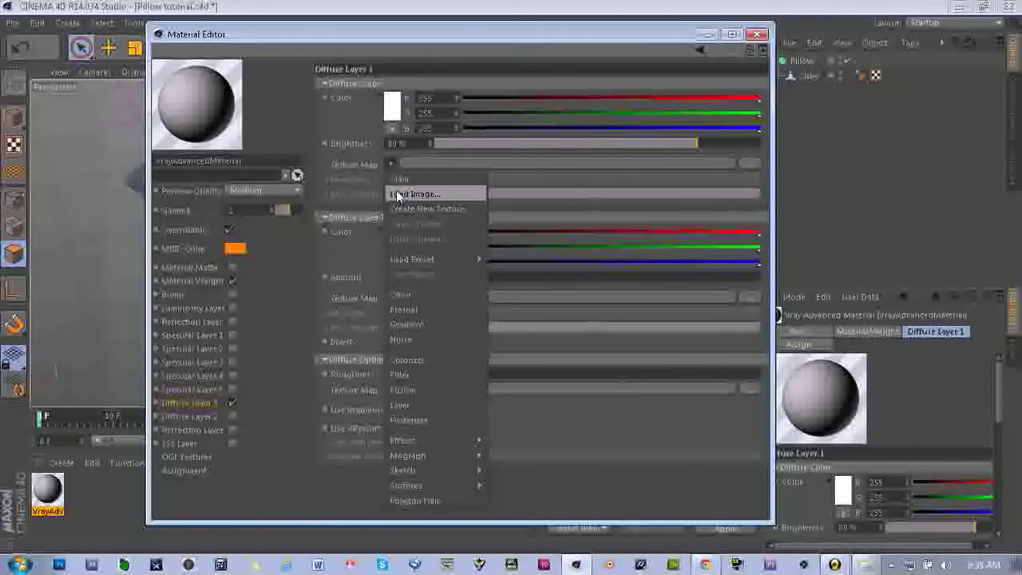
click(396, 194)
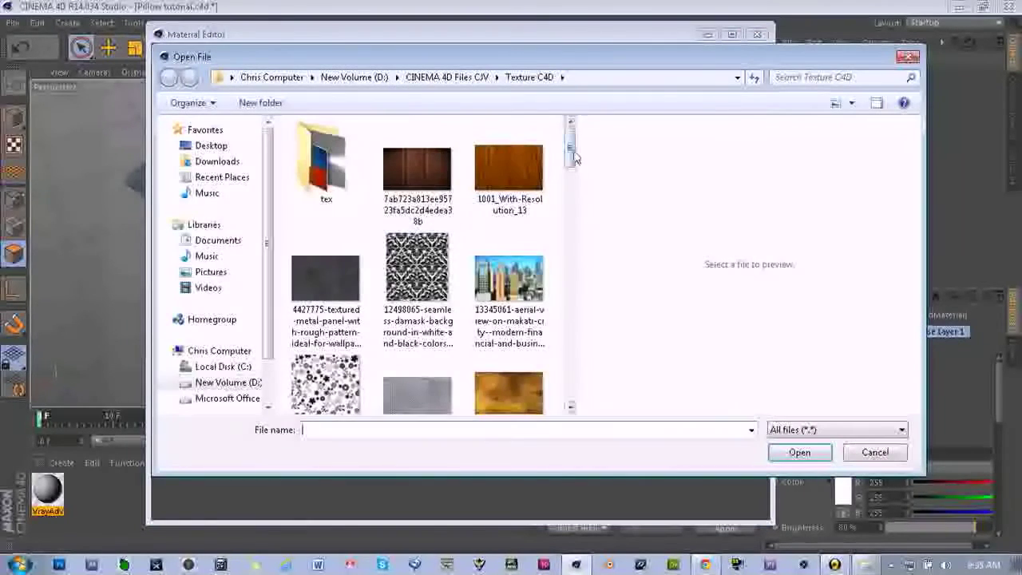
drag(576, 158, 572, 199)
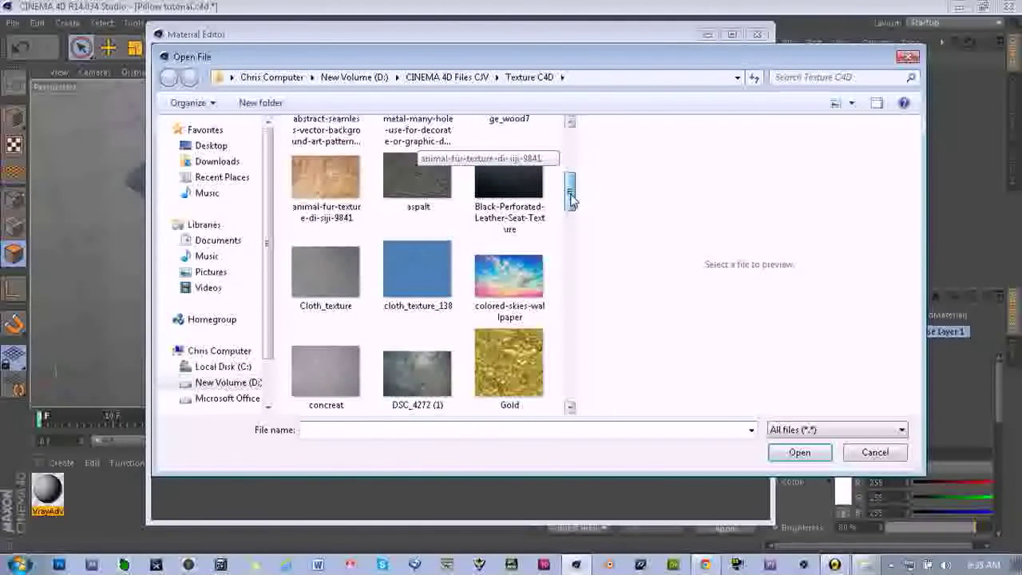
drag(572, 199, 578, 307)
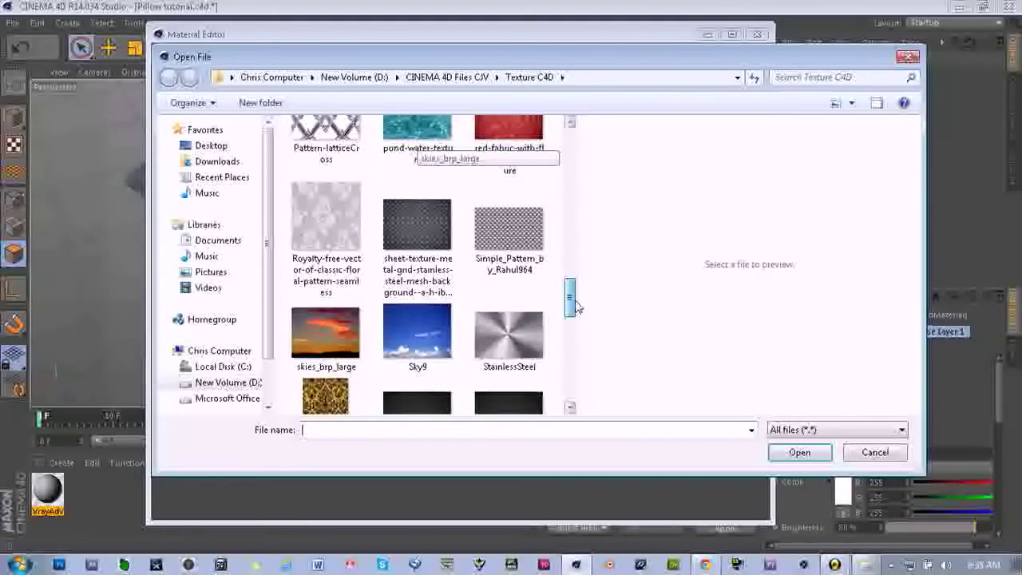
click(315, 233)
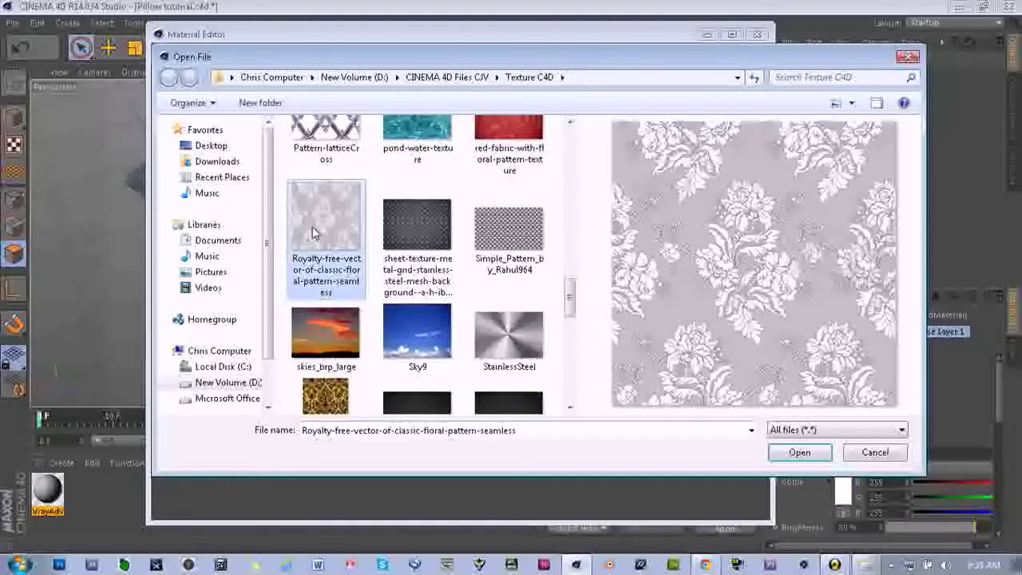
click(800, 451)
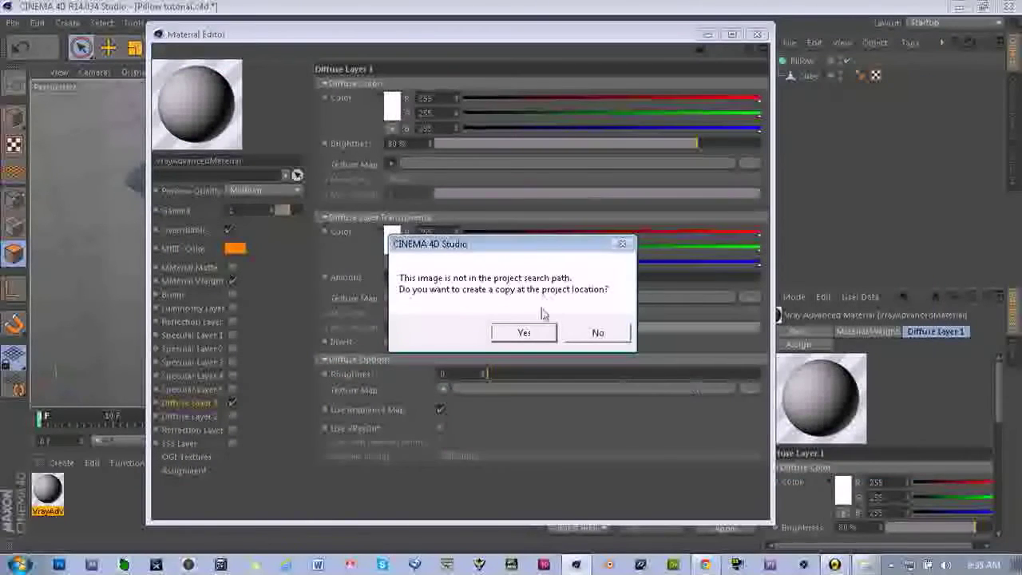
click(543, 334)
Step: Set the floral texture's sampling to Square and the diffuse brightness to 70%, then close the material editor
click(496, 182)
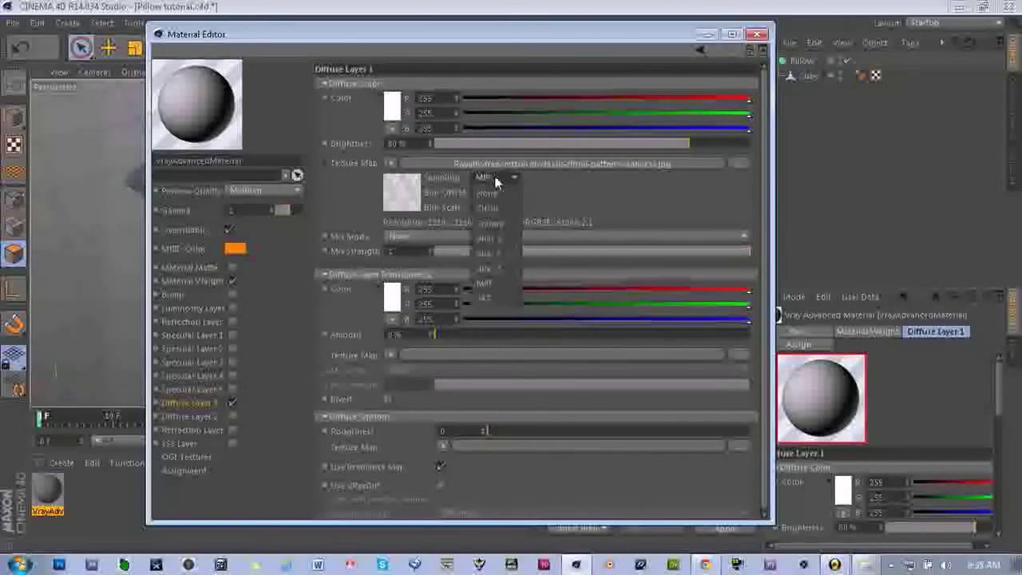
click(492, 222)
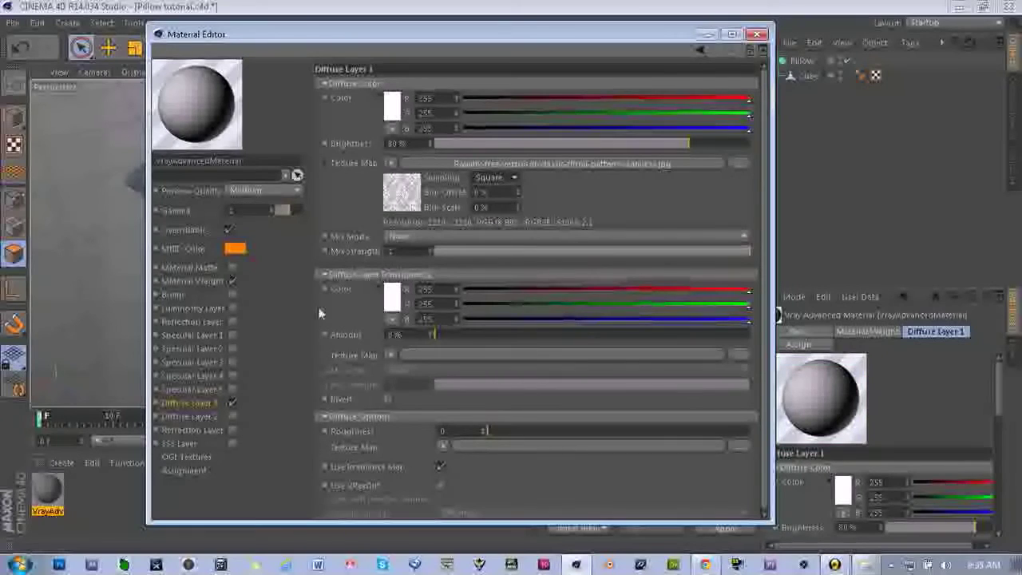
double_click(388, 144)
text(70)
key(Return)
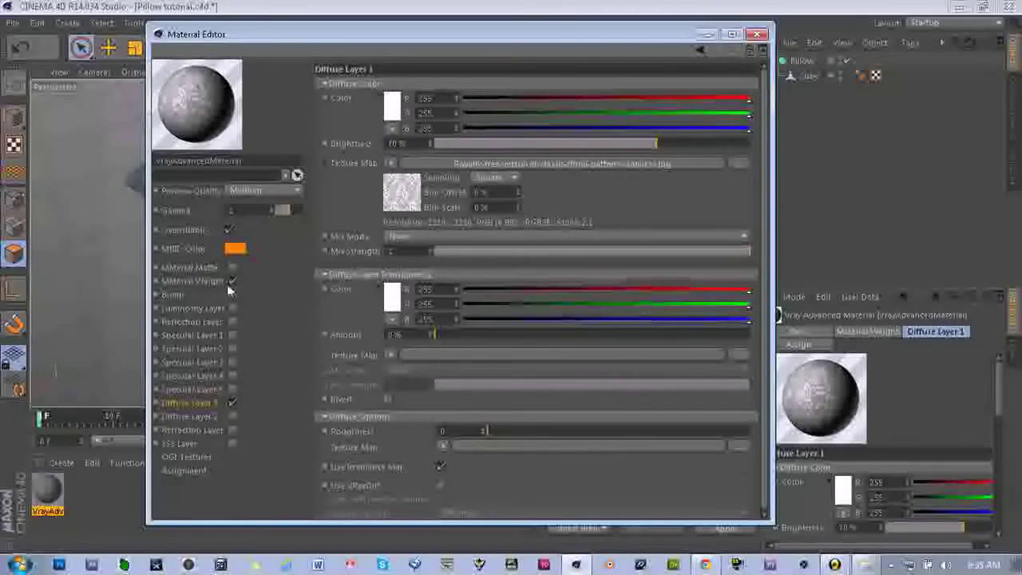
click(757, 34)
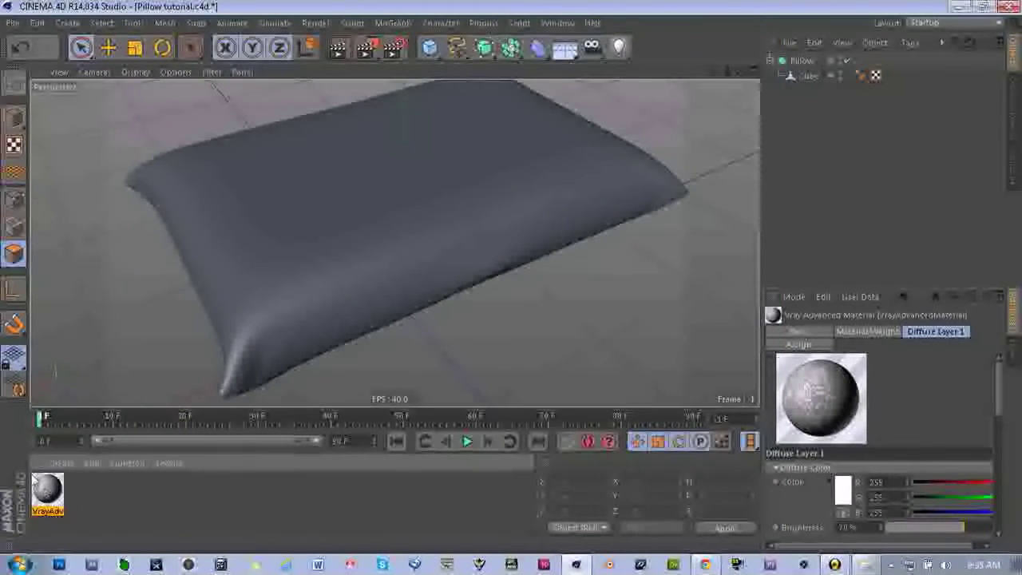
Step: Rename the V-Ray material as pillow
double_click(47, 511)
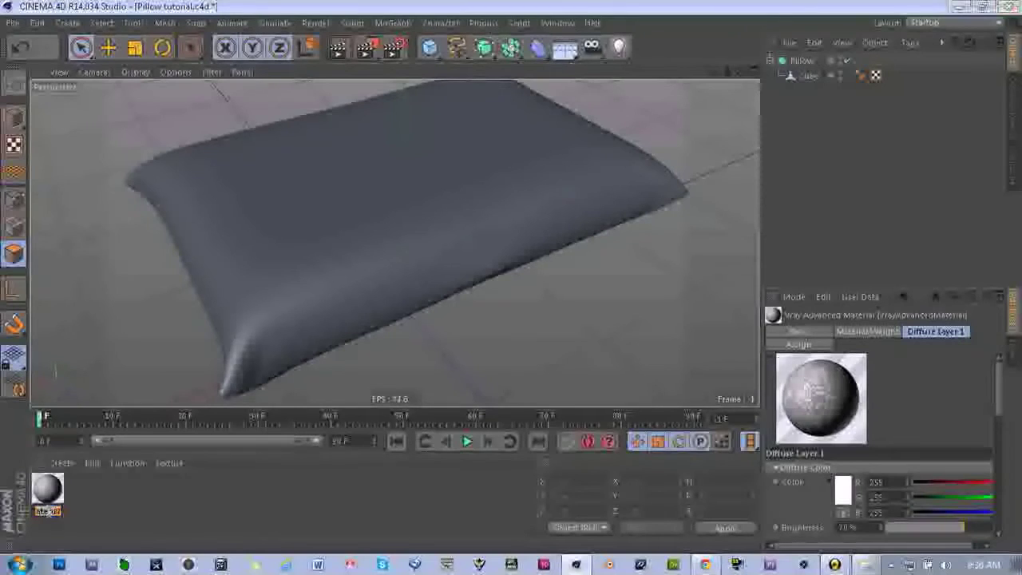
text(pillow)
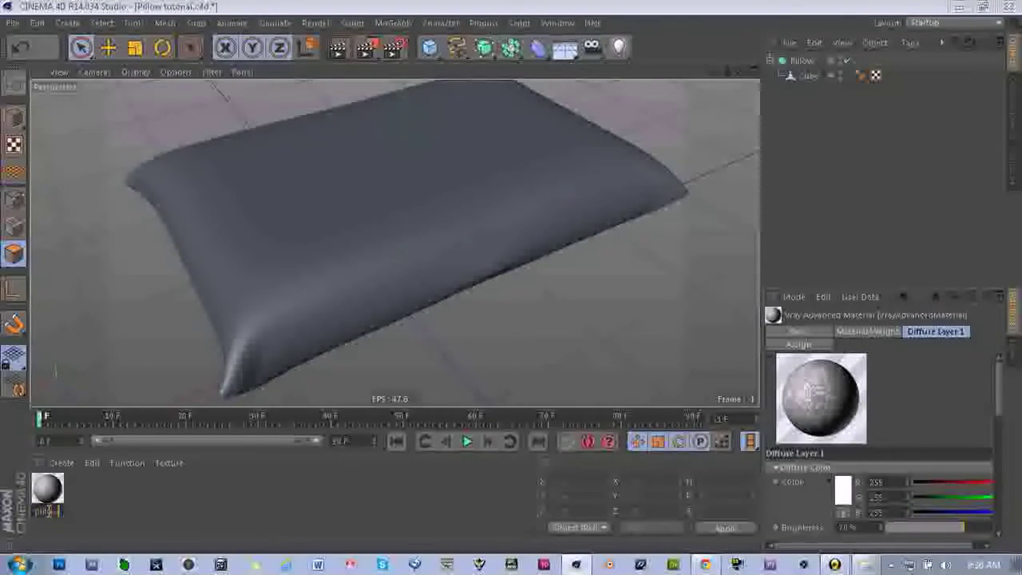
key(Return)
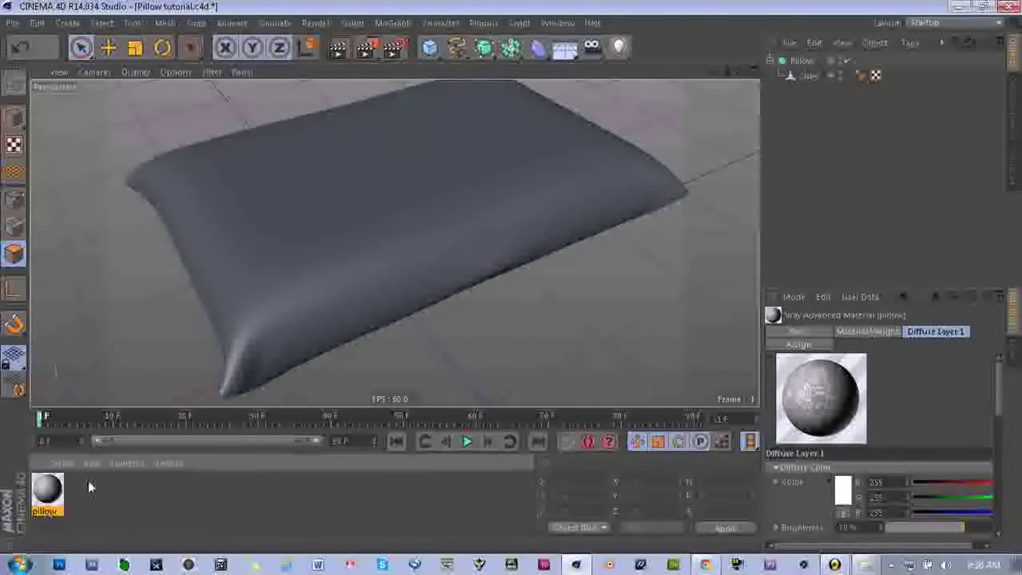
Step: Apply the pillow material to the Pillow object and move its texture tag to the child Cube
drag(47, 499, 659, 327)
drag(798, 122, 808, 75)
drag(807, 73, 802, 64)
drag(803, 65, 802, 64)
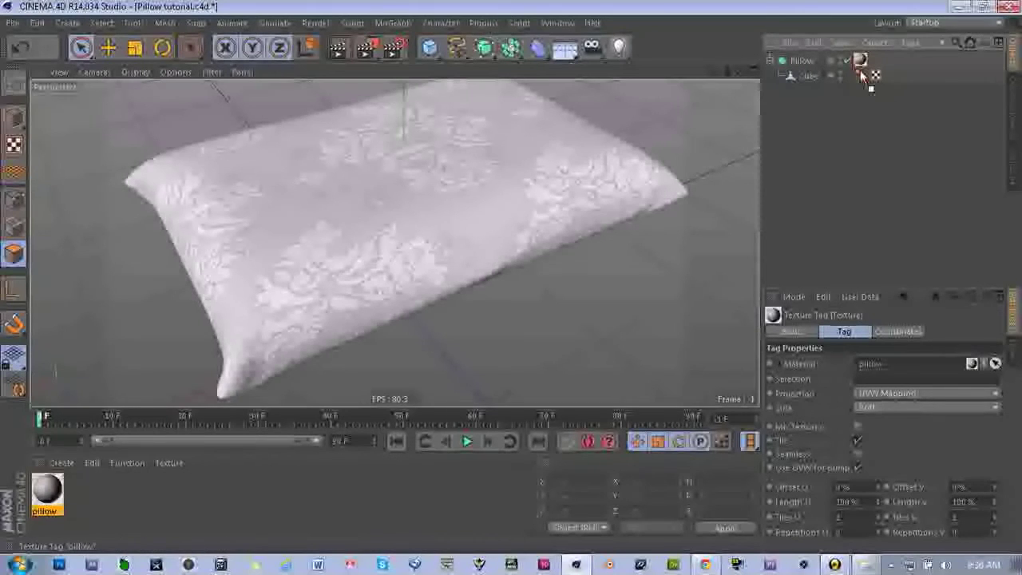
drag(861, 76, 860, 74)
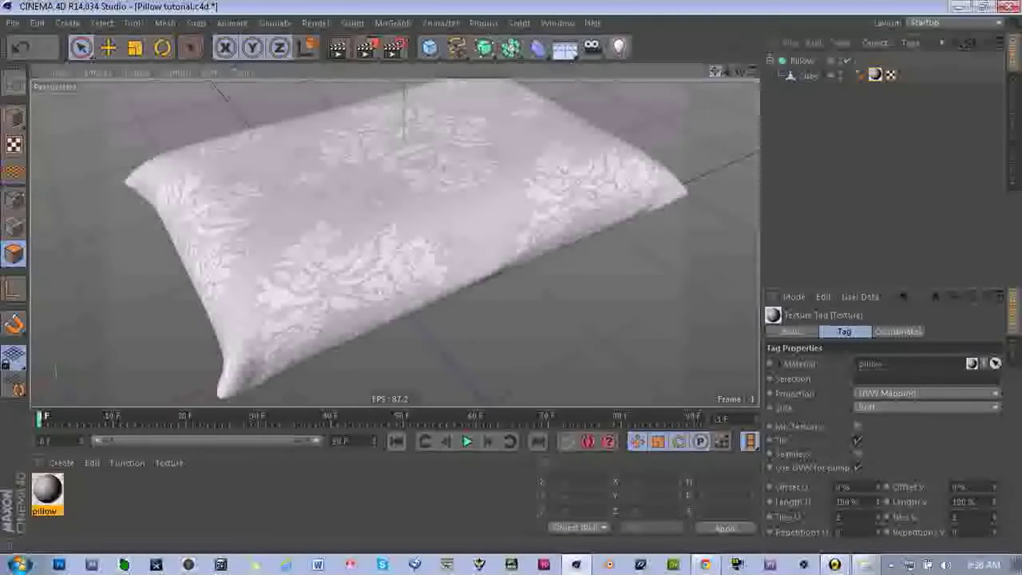
Step: Collapse the Pillow hierarchy and render the current view to check the floral texture on the pillow
drag(715, 72, 697, 85)
scroll(490, 223, down, 2)
alt+drag(490, 224, 525, 203)
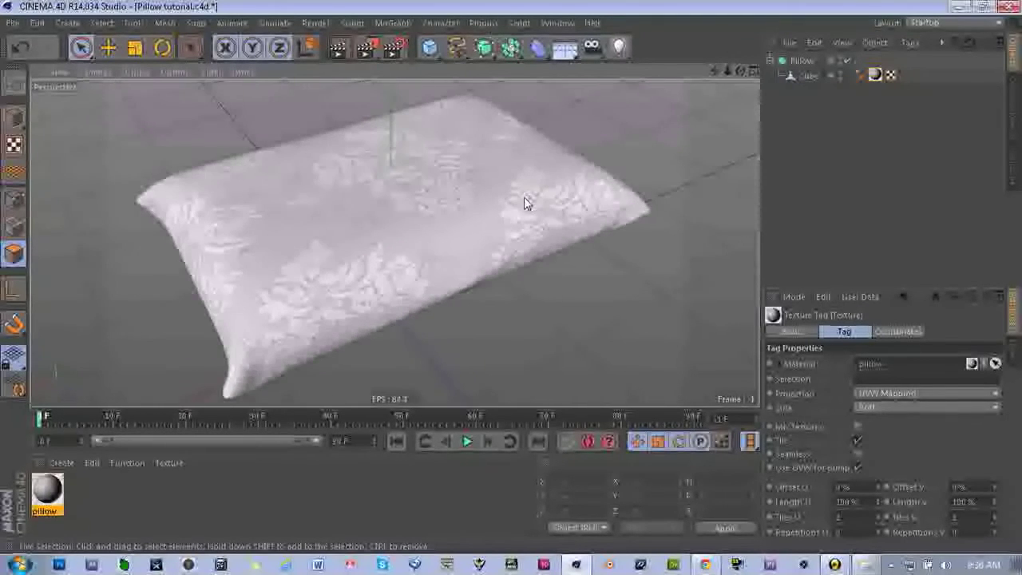
click(770, 60)
scroll(373, 286, up, 3)
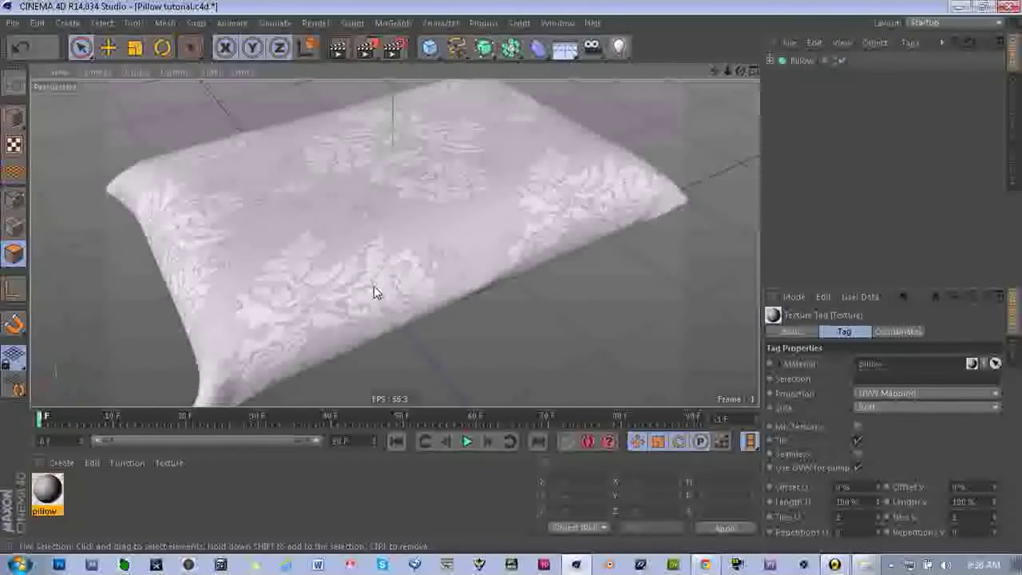
click(339, 50)
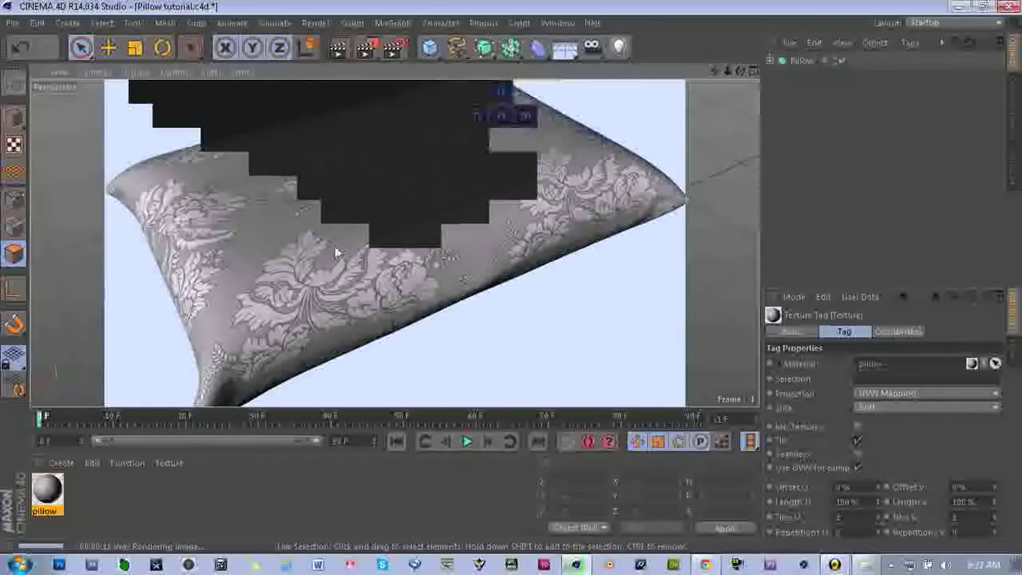
scroll(466, 244, down, 3)
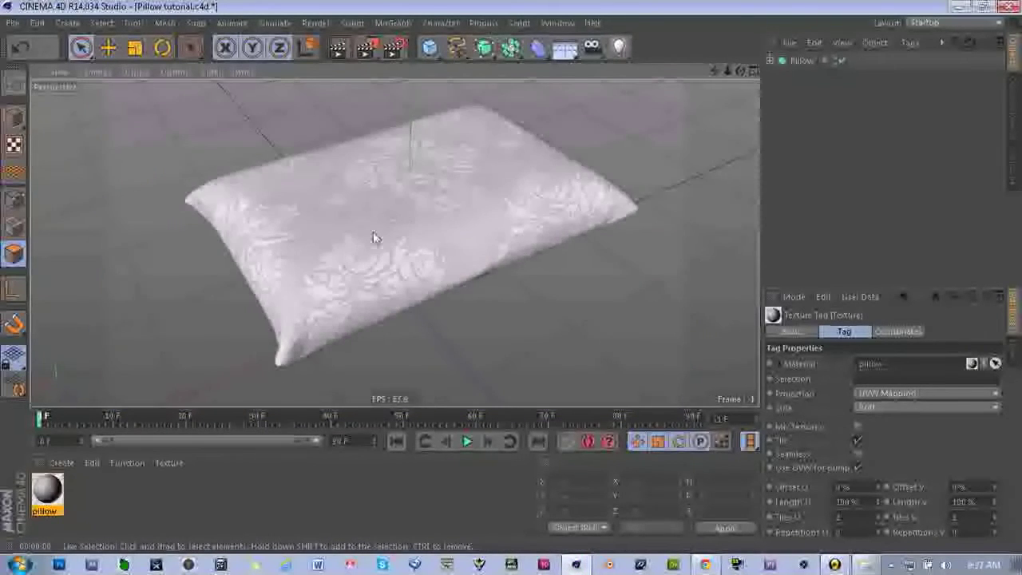
scroll(373, 237, up, 2)
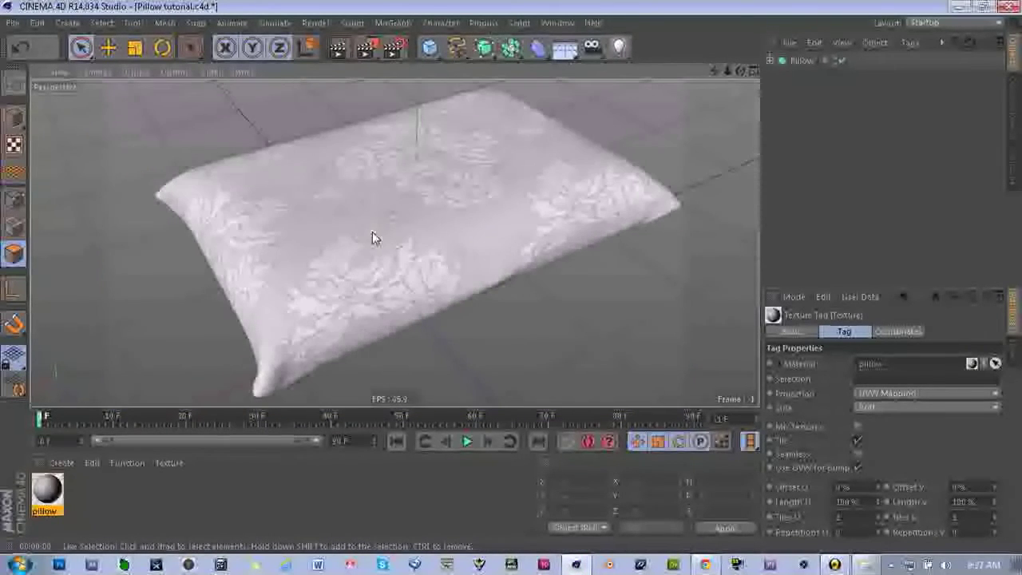
Step: Add a Plane primitive to the scene and rename it Floor
click(568, 50)
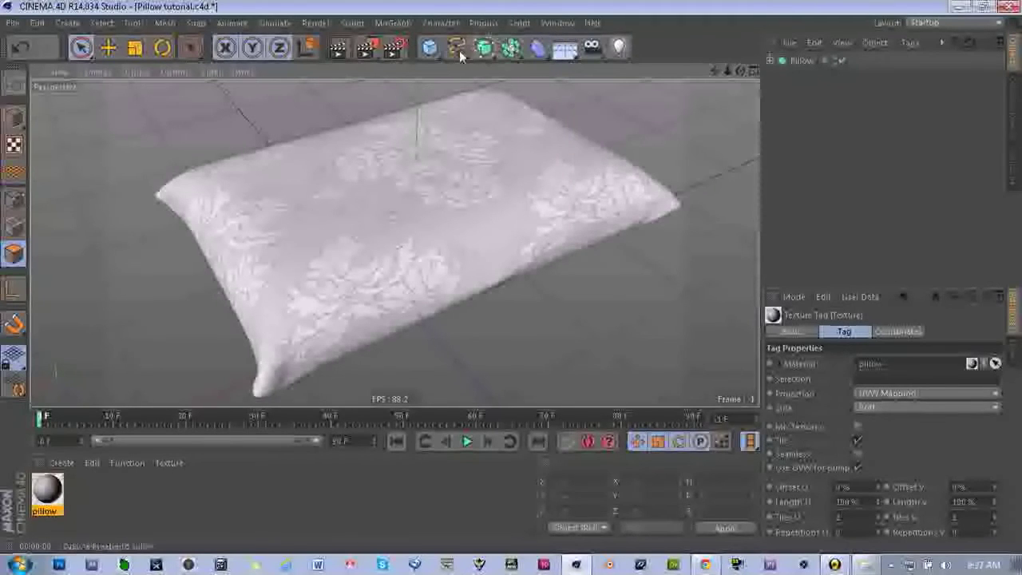
click(429, 49)
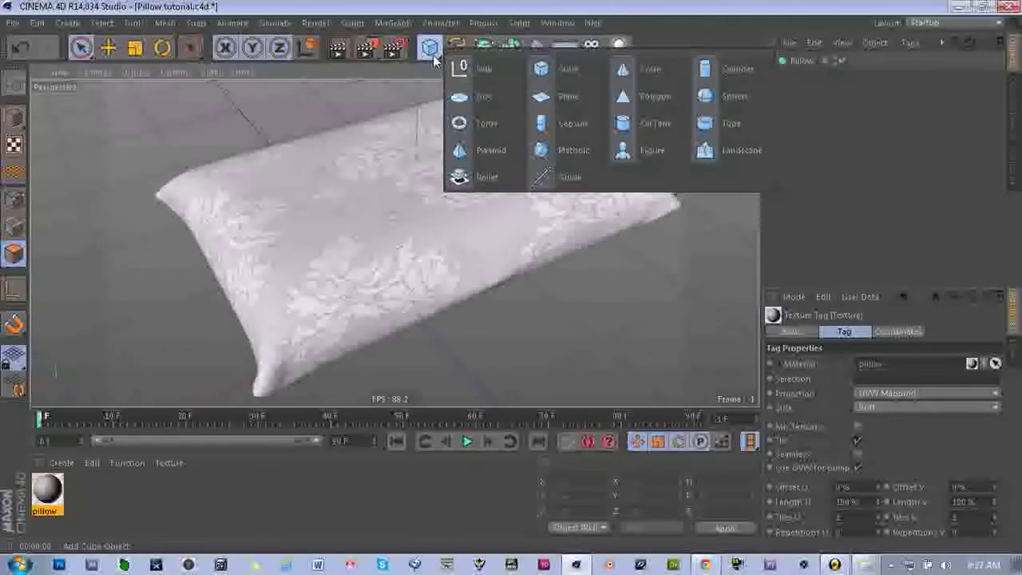
click(567, 97)
double_click(804, 61)
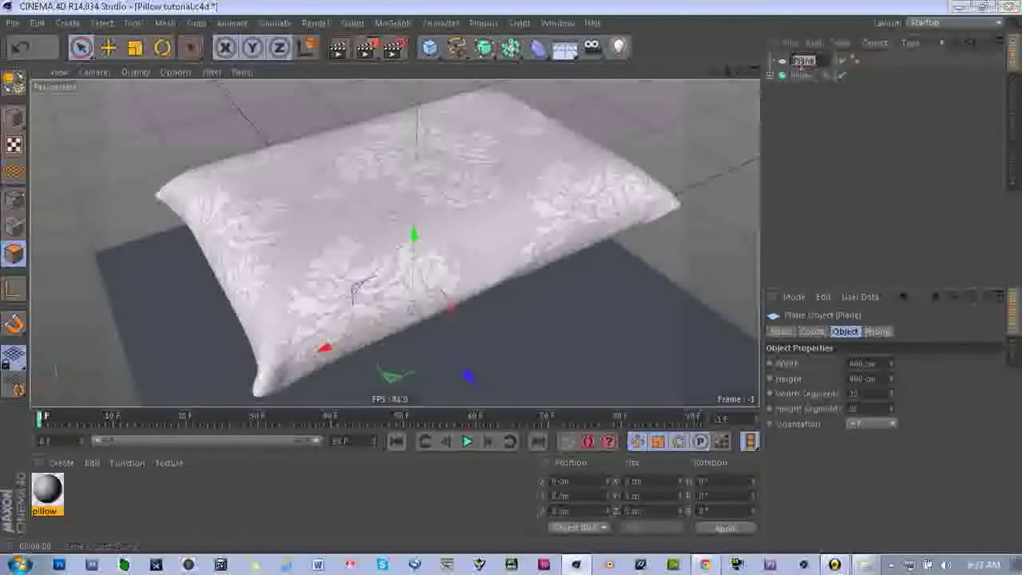
text(Floo)
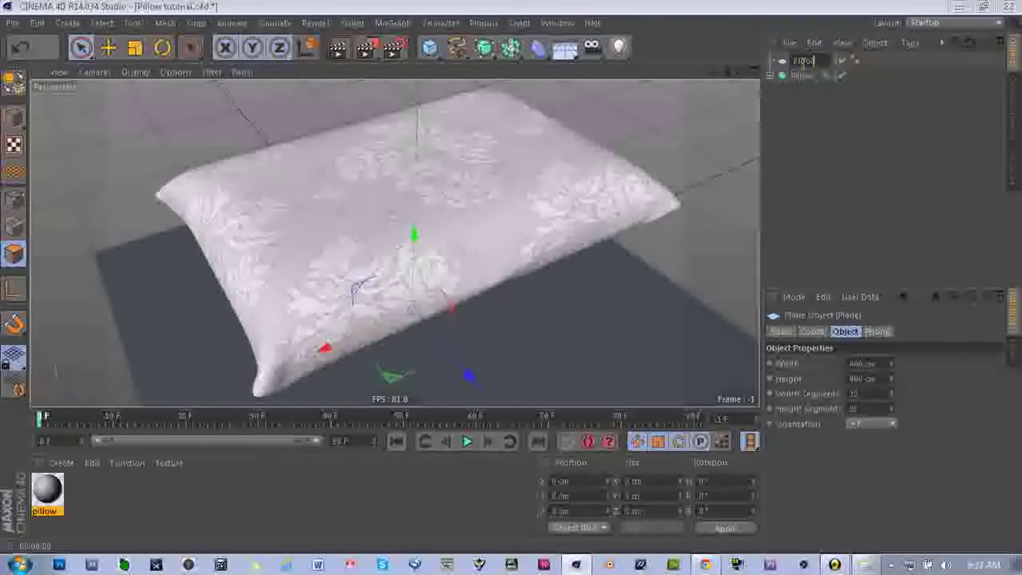
text(r)
key(Return)
Step: Scale the Floor plane up uniformly to more than four times its size so it extends far around the pillow
scroll(426, 282, down, 2)
key(t)
drag(508, 286, 687, 286)
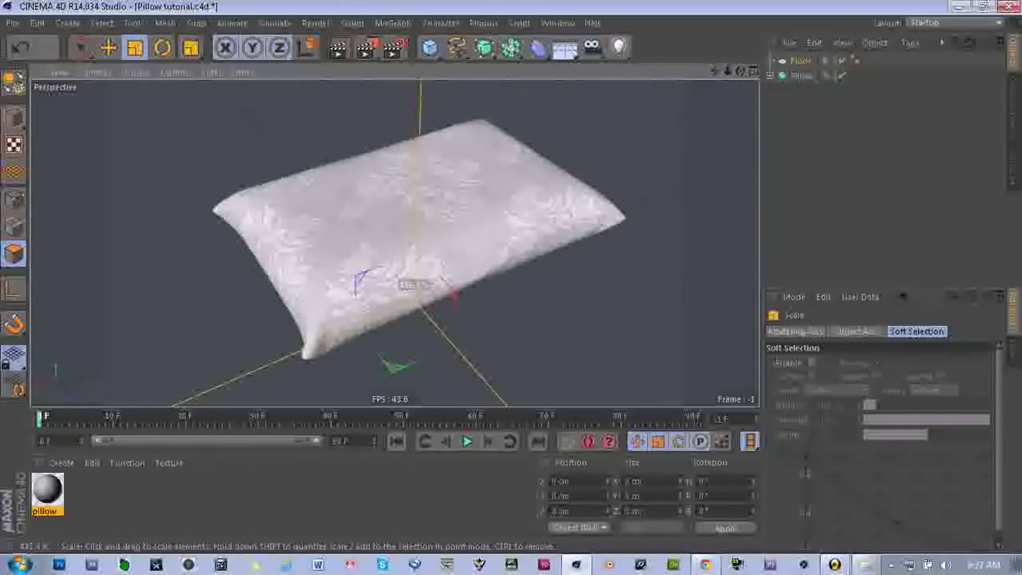
scroll(566, 168, down, 5)
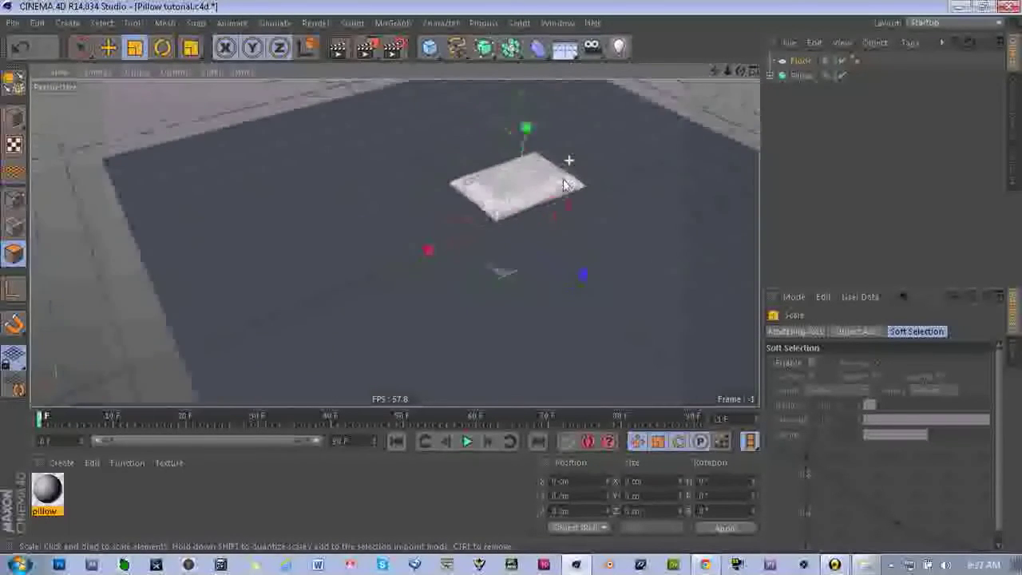
scroll(565, 185, down, 2)
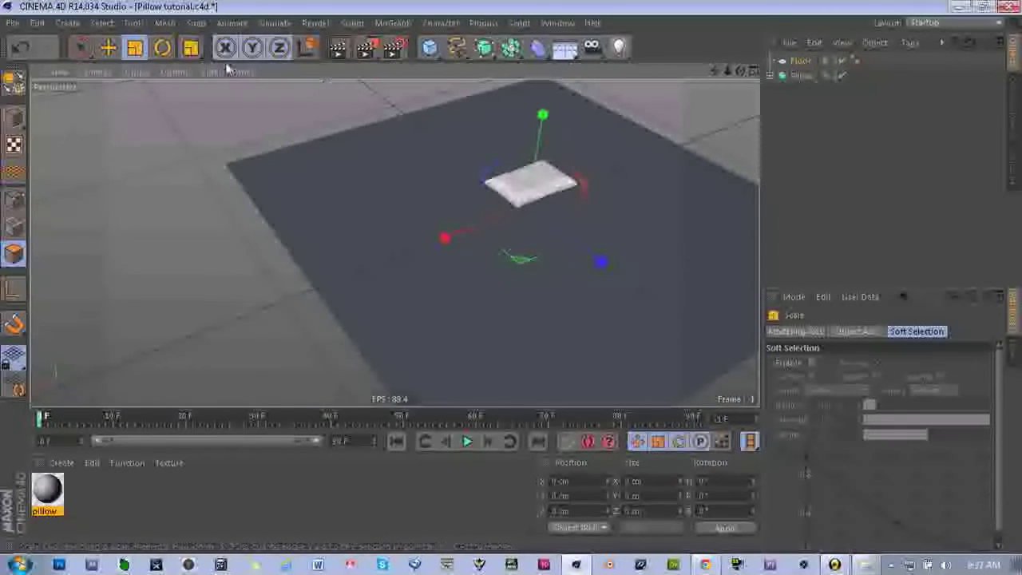
Step: Move the enlarged Floor plane into a new position beneath the pillow
key(e)
drag(499, 241, 592, 226)
scroll(551, 226, up, 3)
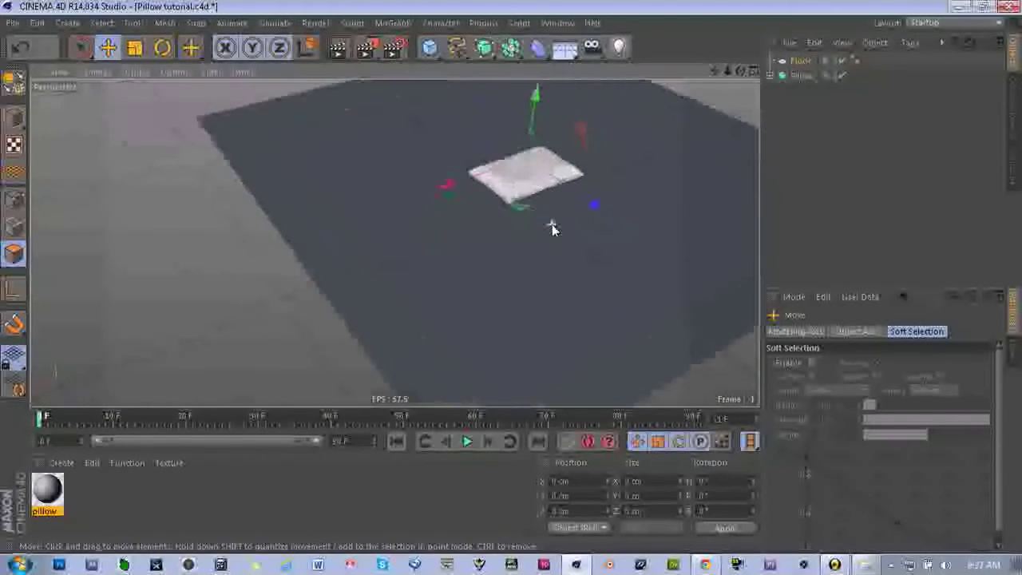
drag(715, 72, 394, 244)
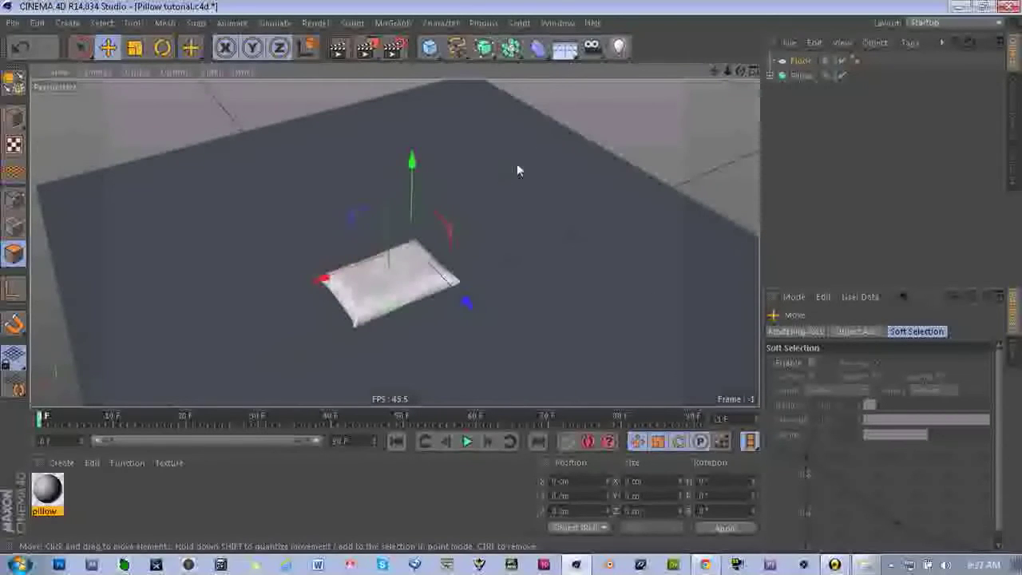
scroll(516, 163, up, 3)
drag(715, 72, 395, 243)
scroll(531, 193, up, 2)
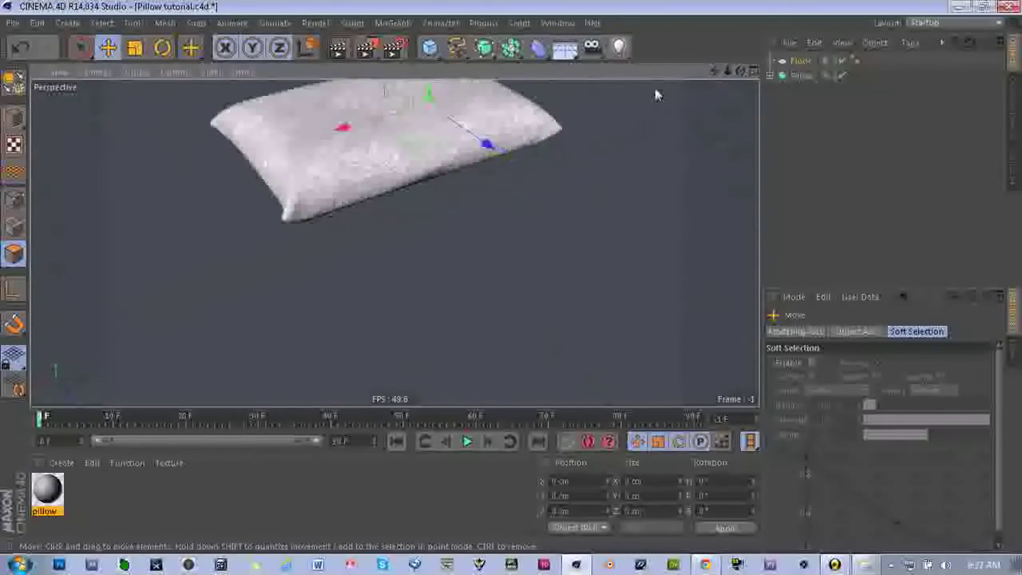
drag(715, 71, 401, 243)
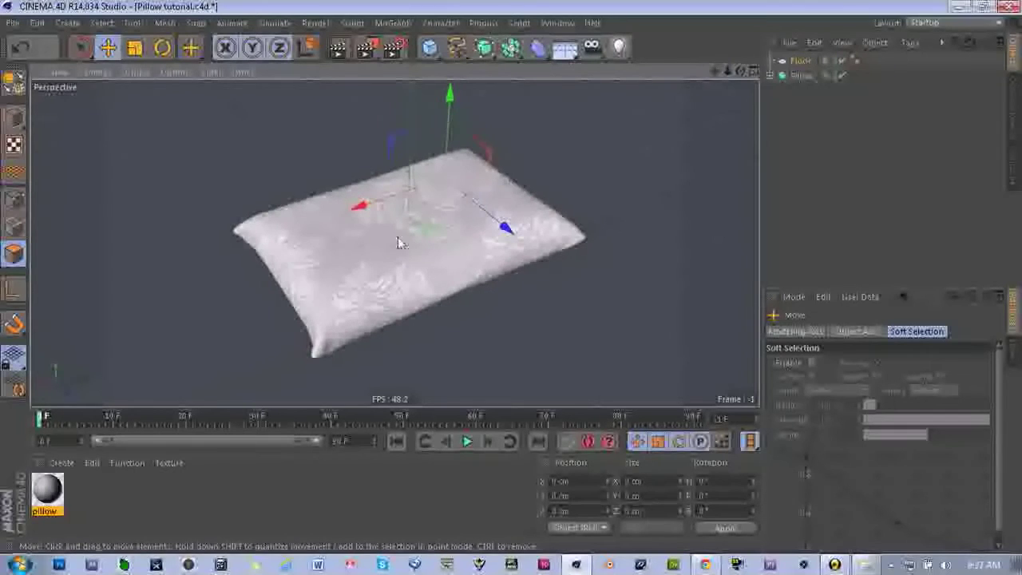
drag(714, 72, 696, 64)
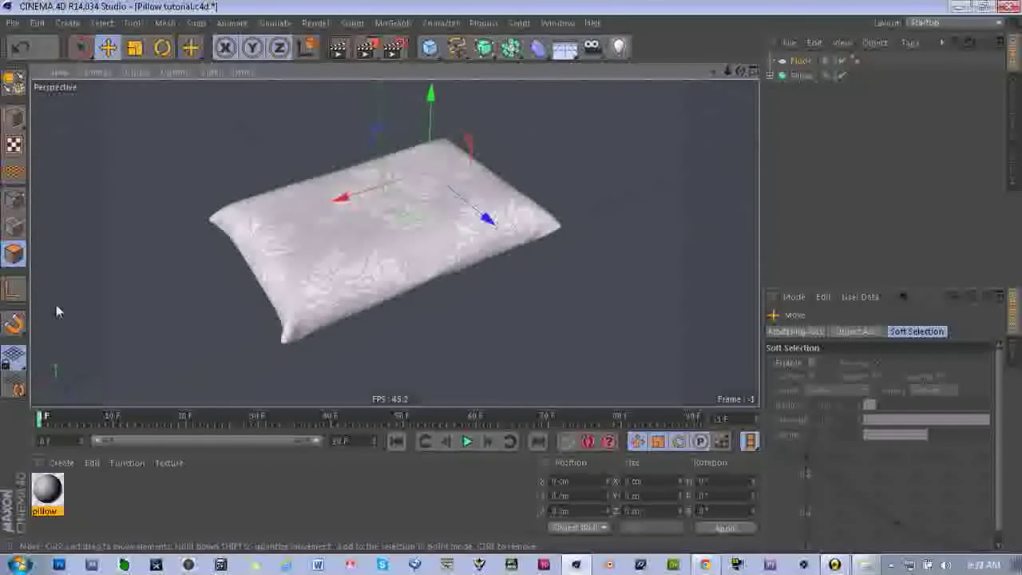
Step: Create a second VrayAdvancedMaterial from the VrayBridge shaders
click(61, 464)
mouse_move(80, 355)
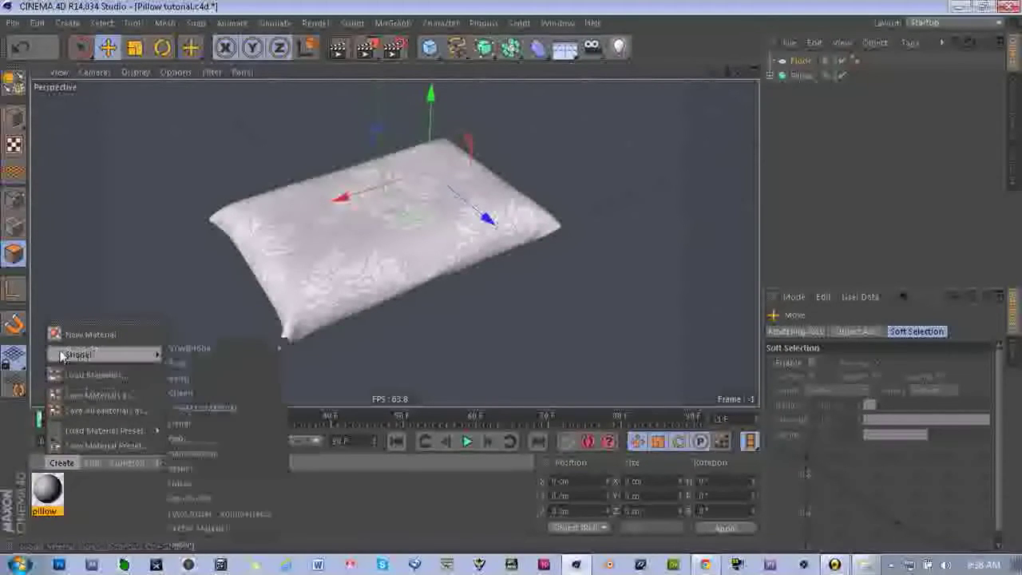
mouse_move(191, 354)
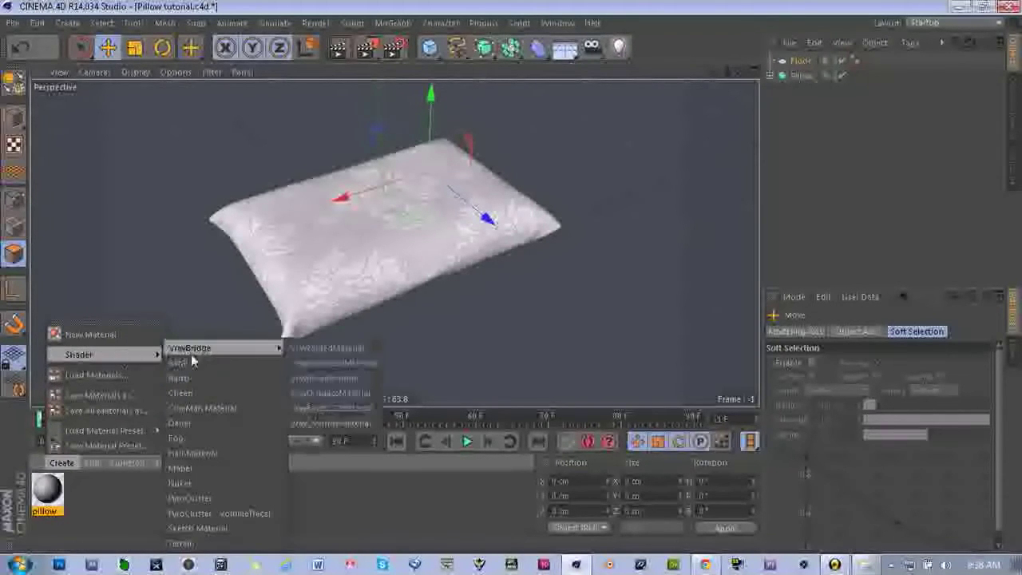
click(332, 362)
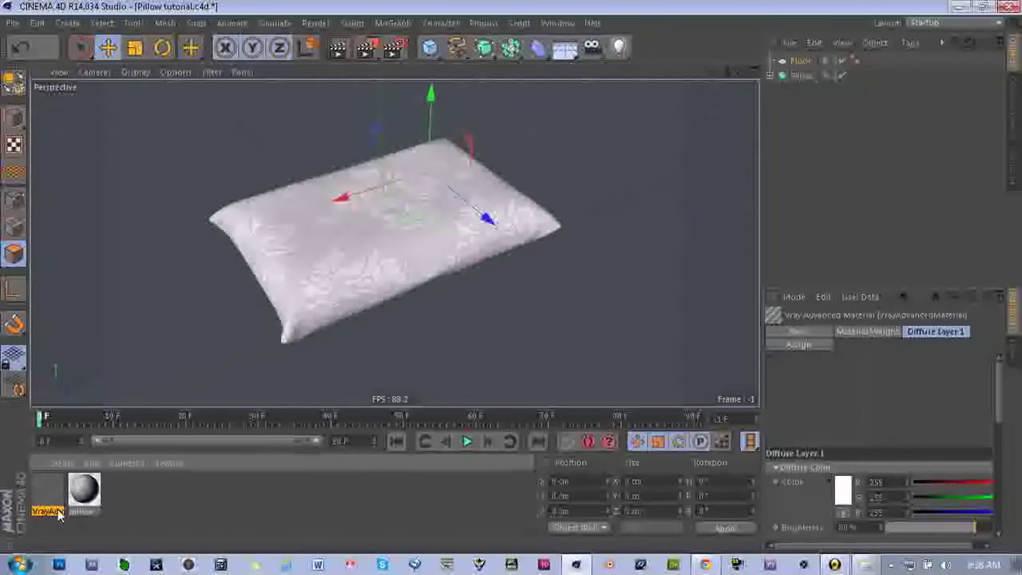
Step: Load the wooden-panel image as the new V-Ray material's Diffuse Layer 1 texture map, copying it to the project location
double_click(48, 488)
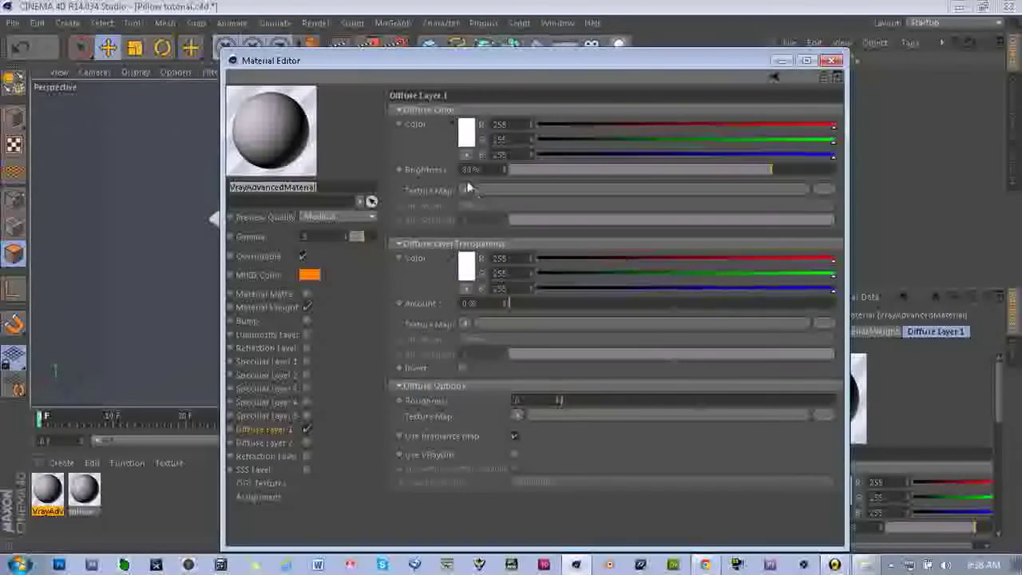
click(253, 428)
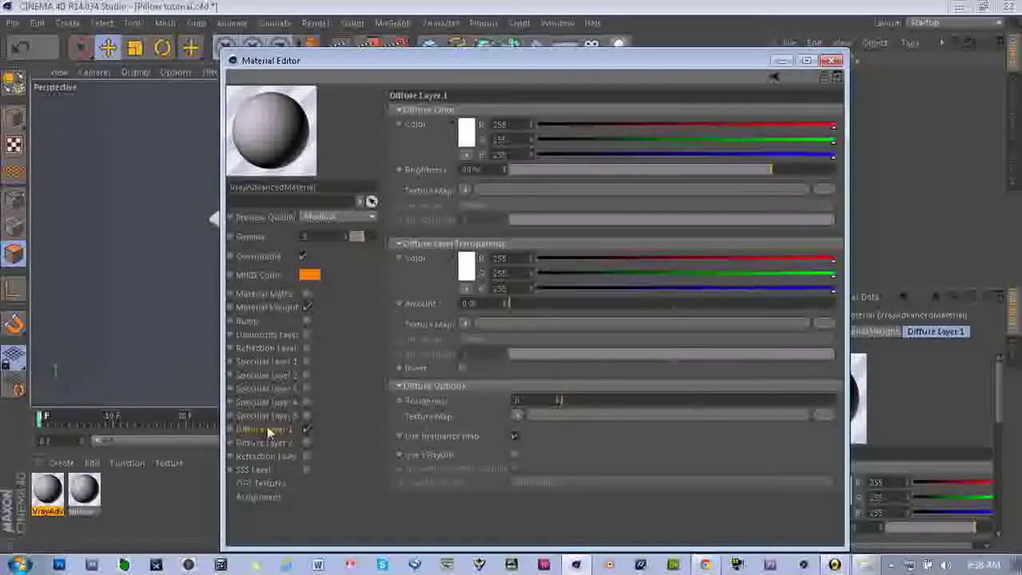
click(463, 189)
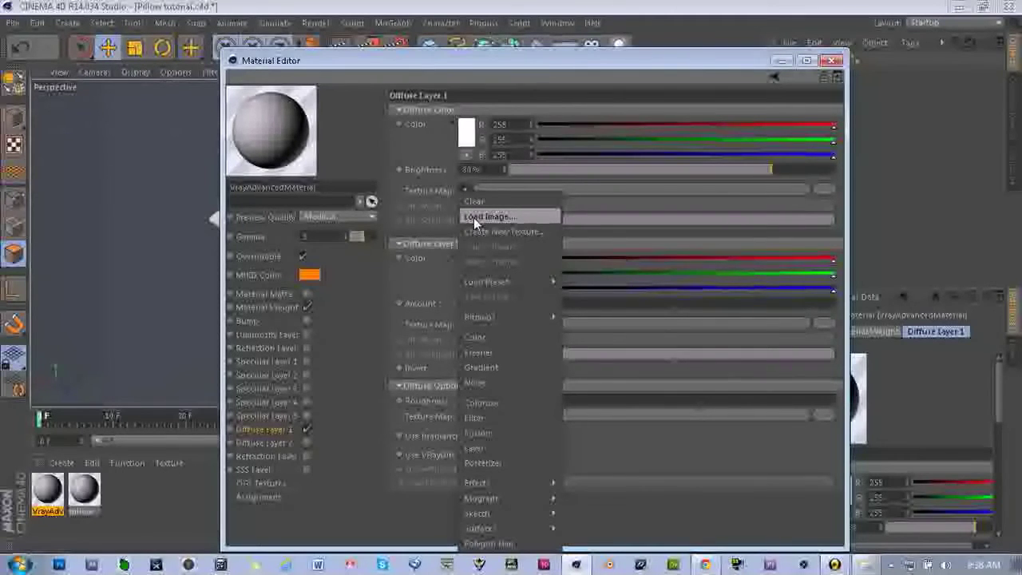
click(474, 218)
drag(643, 171, 637, 392)
click(390, 345)
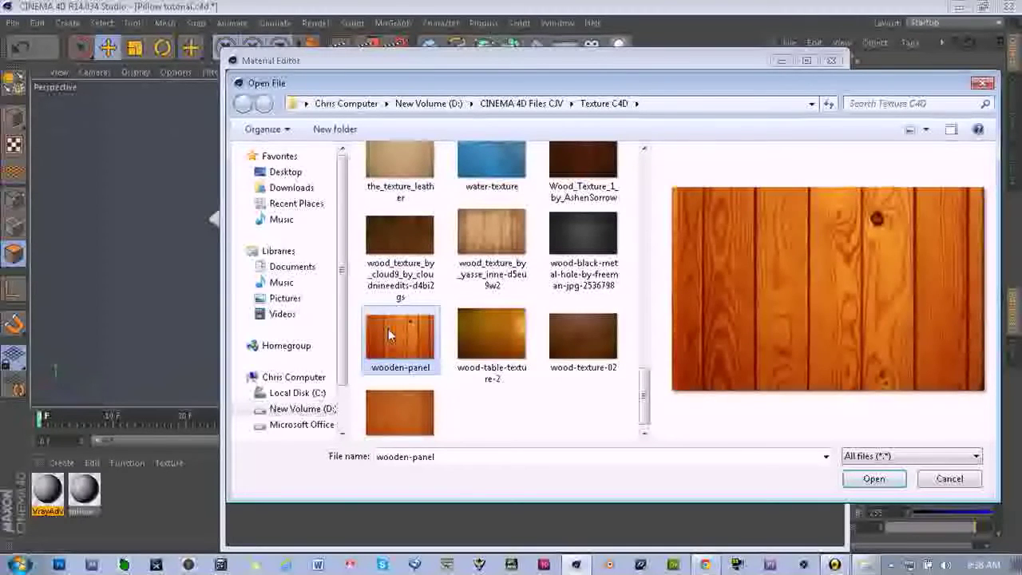
click(870, 481)
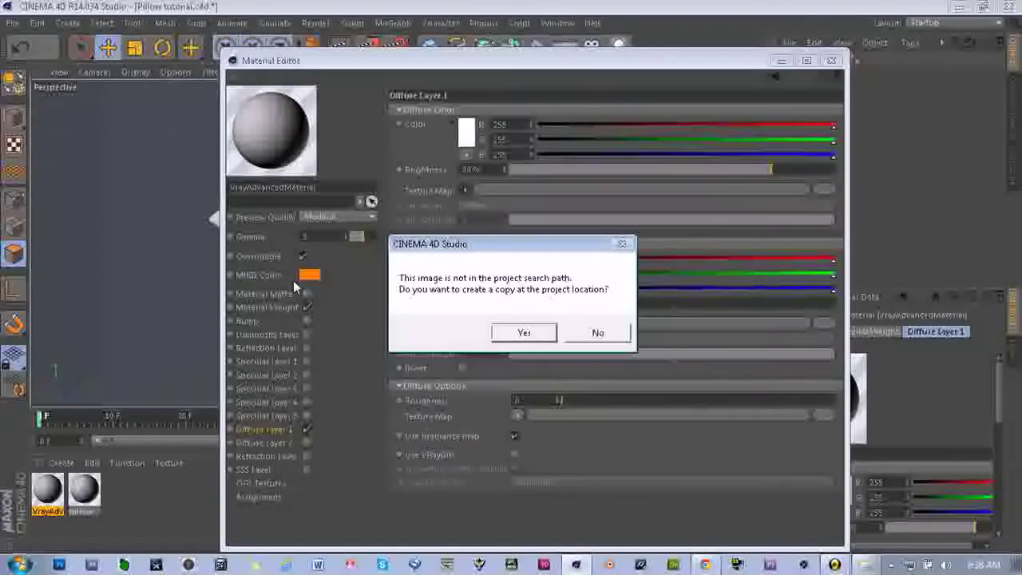
click(527, 333)
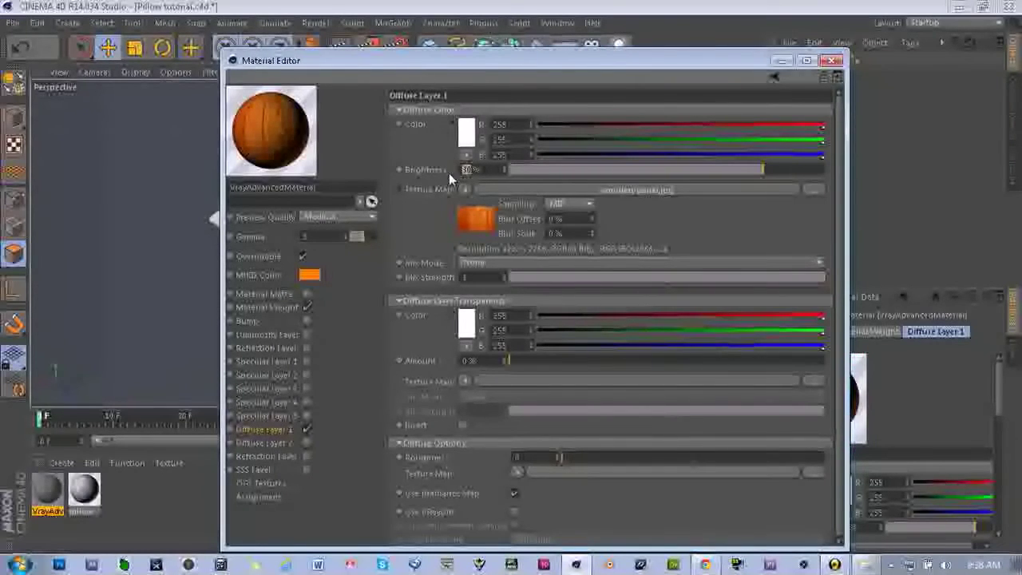
Step: Set the Diffuse Layer 1 brightness to 70% and the wood texture's sampling to Square
text(70)
key(Return)
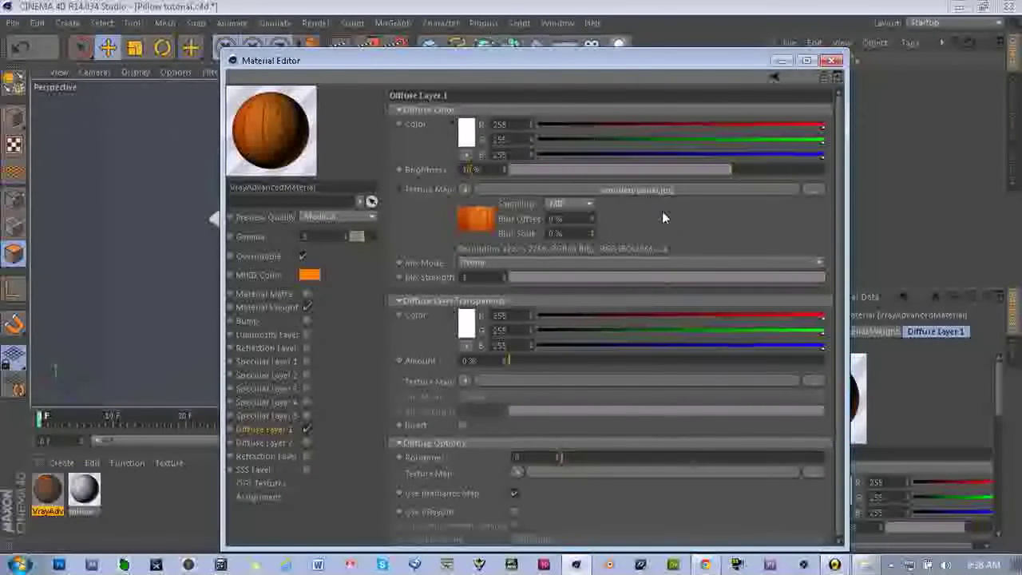
click(568, 204)
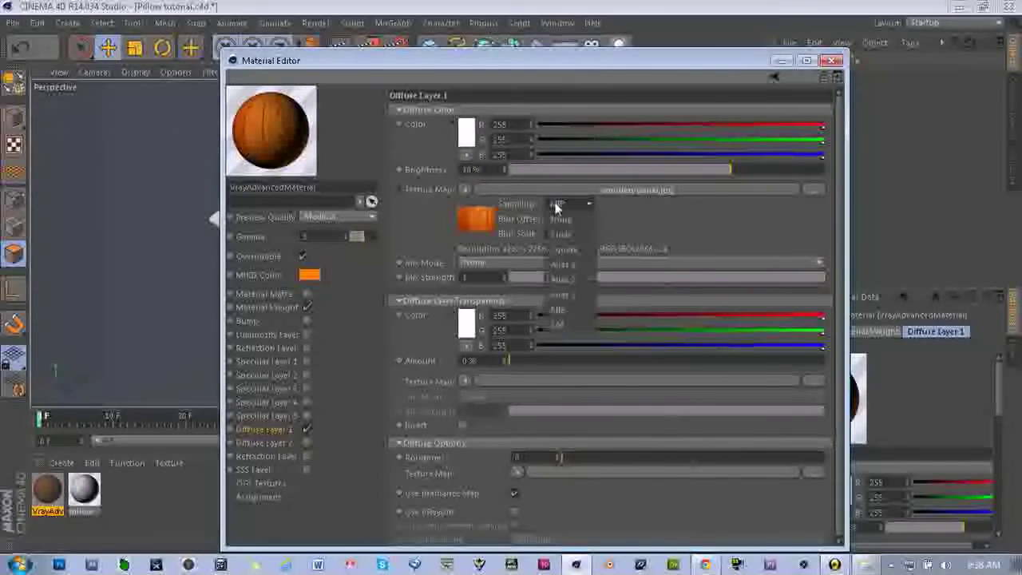
click(563, 250)
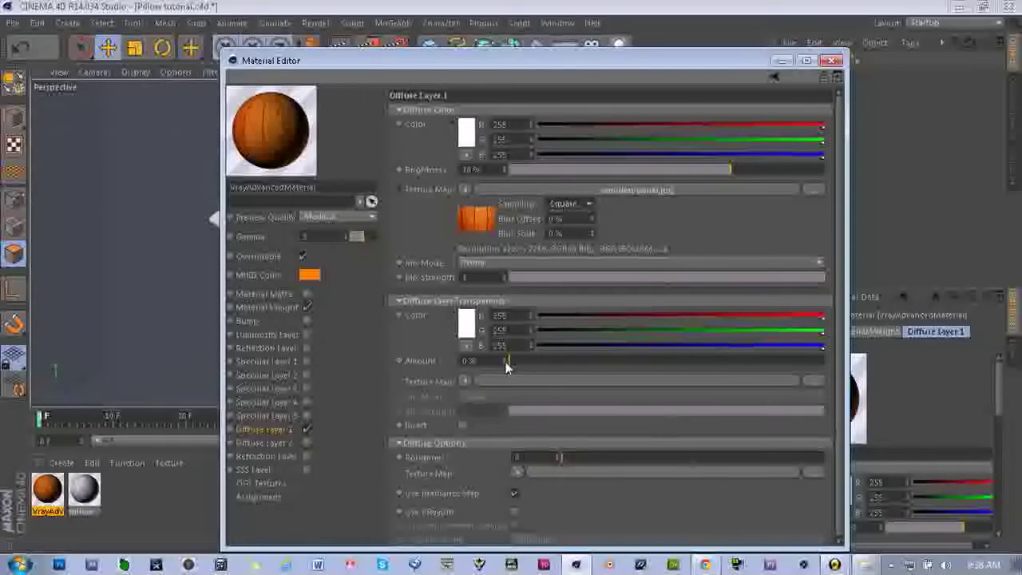
Step: Try a Diffuse Layer Transparency amount of 70% on the wood material
drag(486, 362, 389, 373)
text(70)
key(Return)
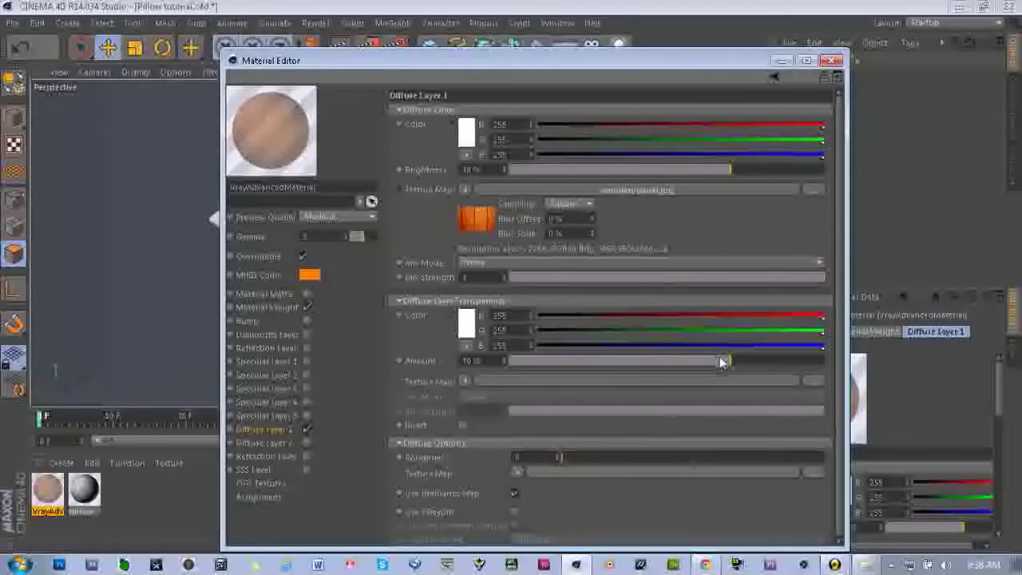
Step: Lower the wood material's Diffuse Layer Transparency amount to 5%
drag(721, 362, 583, 375)
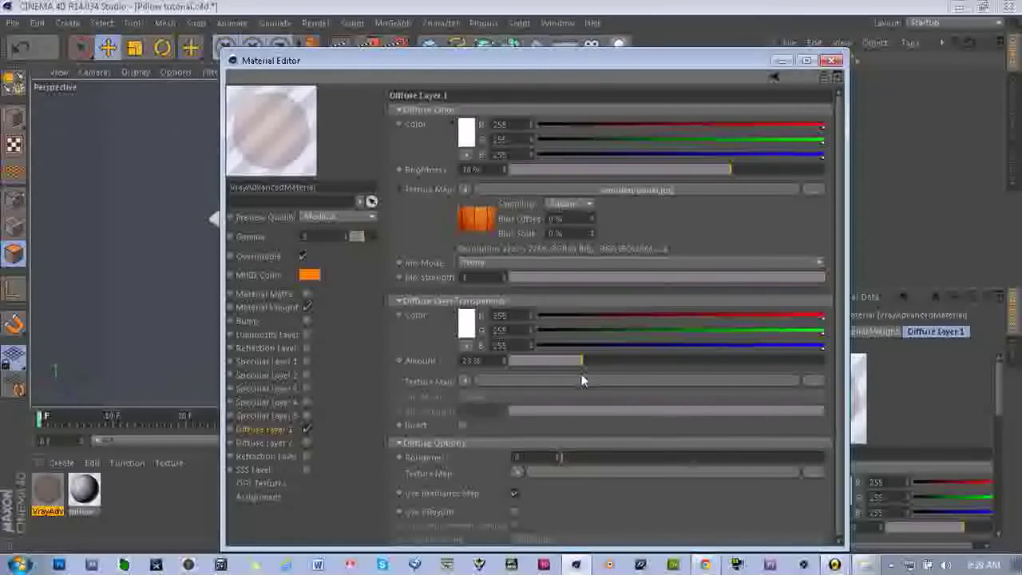
click(581, 378)
click(948, 478)
click(577, 362)
drag(562, 360, 523, 365)
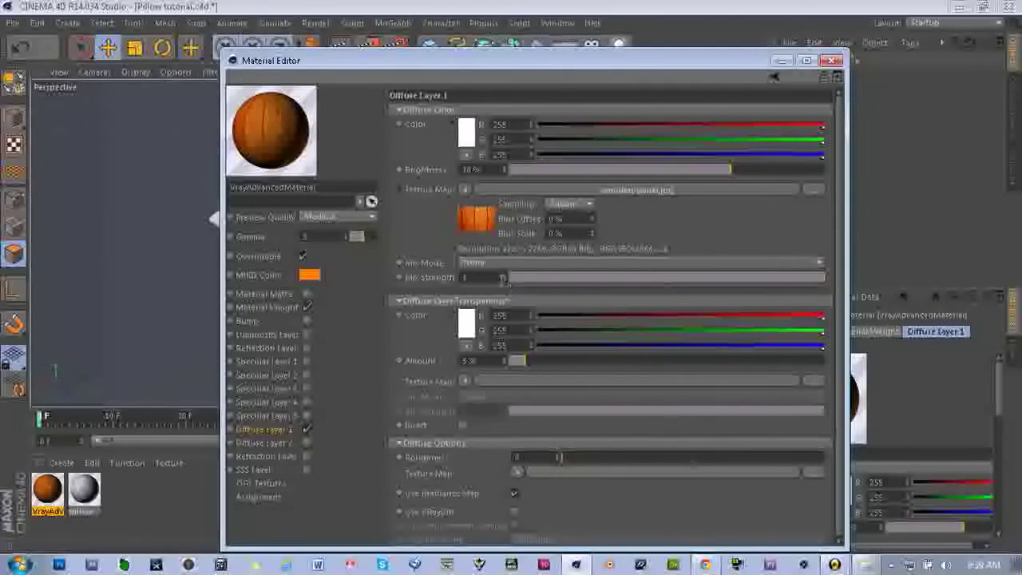
Step: Try a Mix Strength of 0.87 for the diffuse wood texture, and restore it to 1
drag(556, 281, 785, 280)
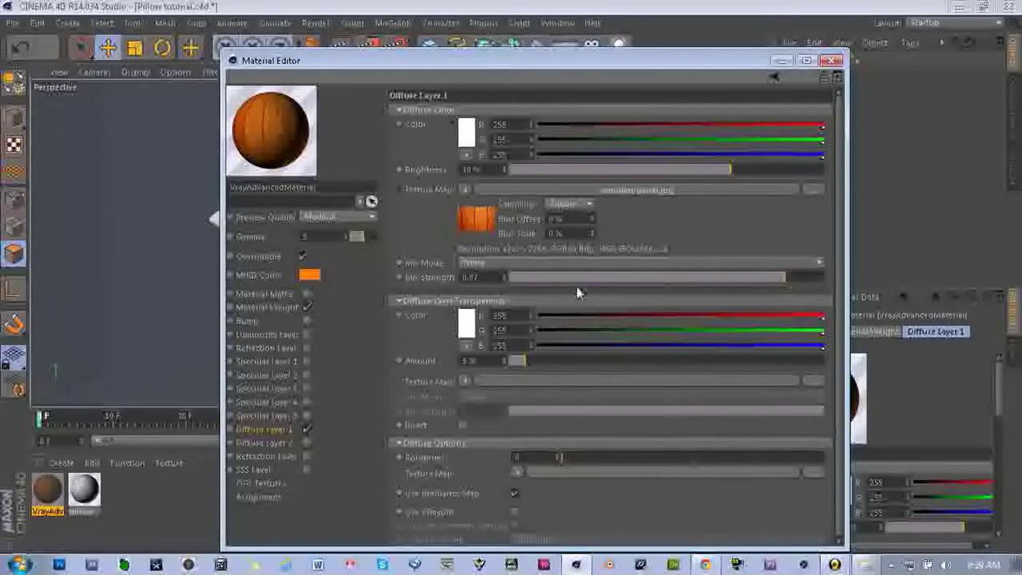
click(471, 277)
text(1)
key(Return)
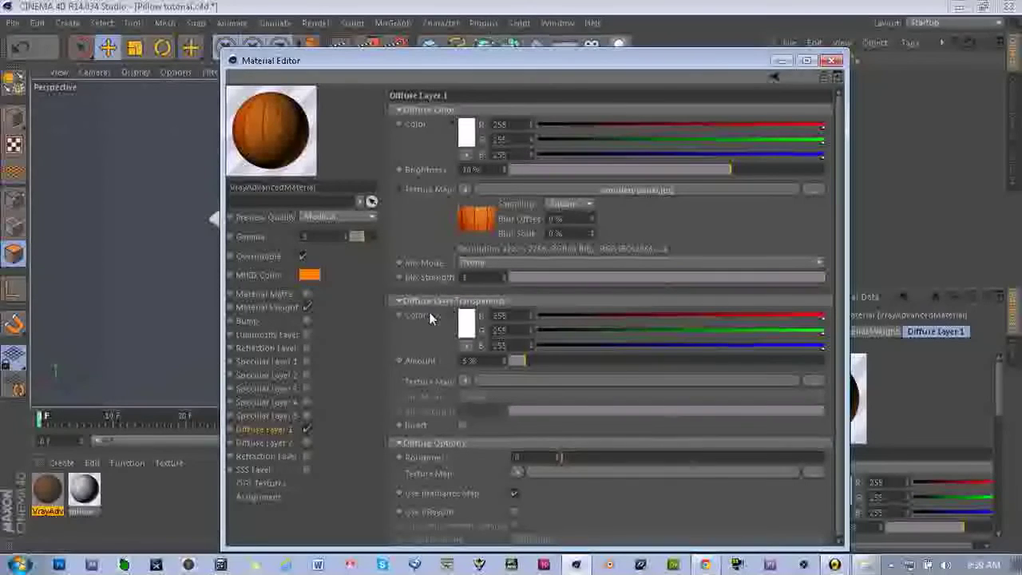
Step: Try to set the diffuse texture's Mix Strength to 80 and check the available mix modes
click(473, 277)
text(80)
key(Return)
click(599, 264)
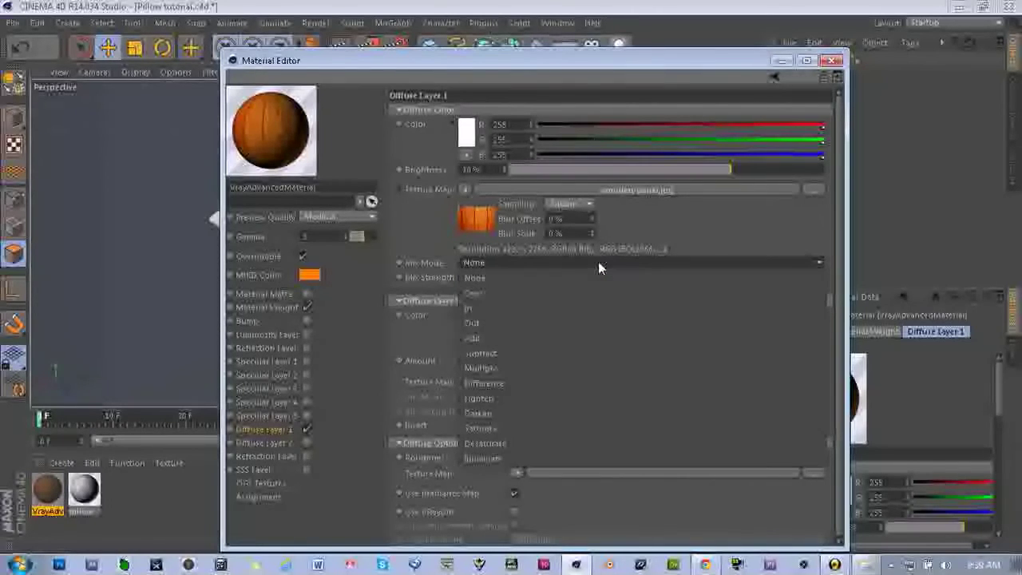
click(703, 223)
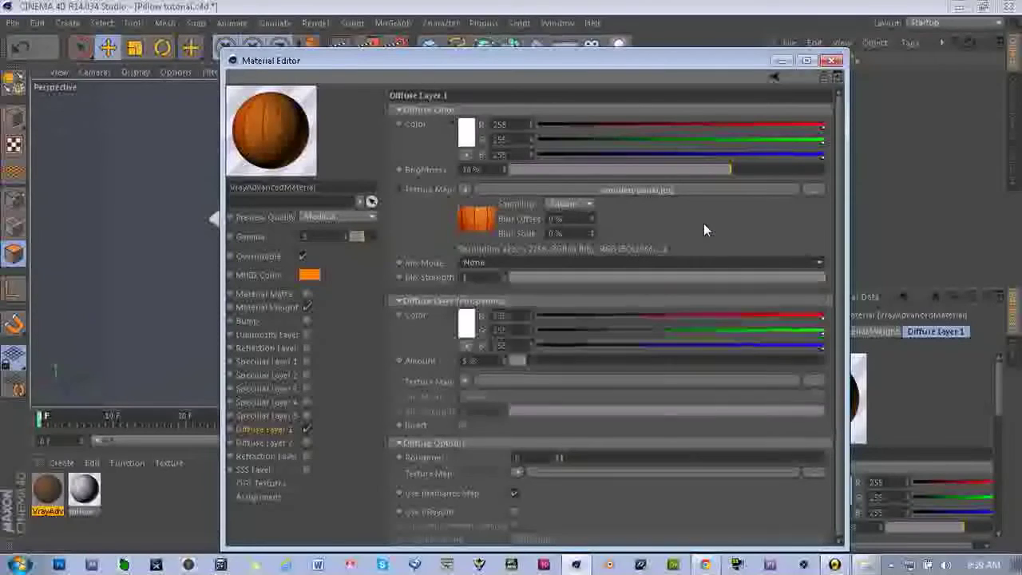
click(480, 277)
click(478, 361)
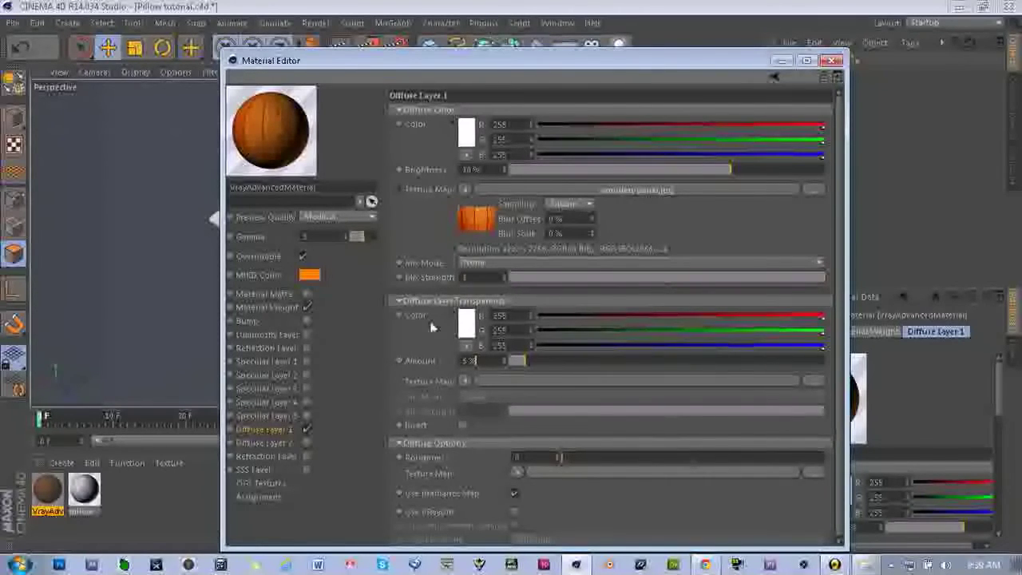
key(Return)
Step: Enable Bump with Bump Shadows and load wooden-panel as the bump texture map, copying it to the project location
click(306, 320)
click(466, 180)
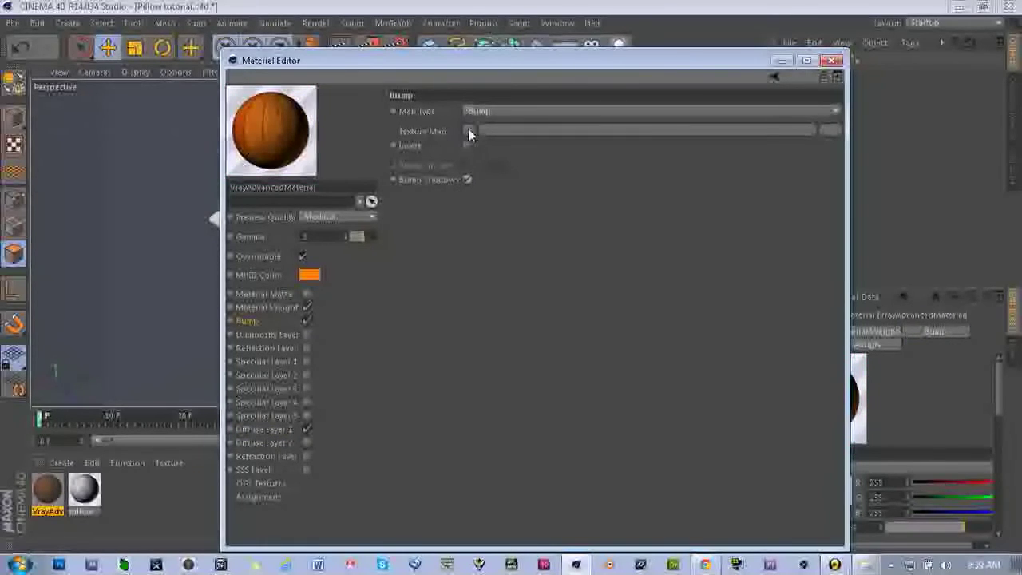
click(469, 133)
click(477, 162)
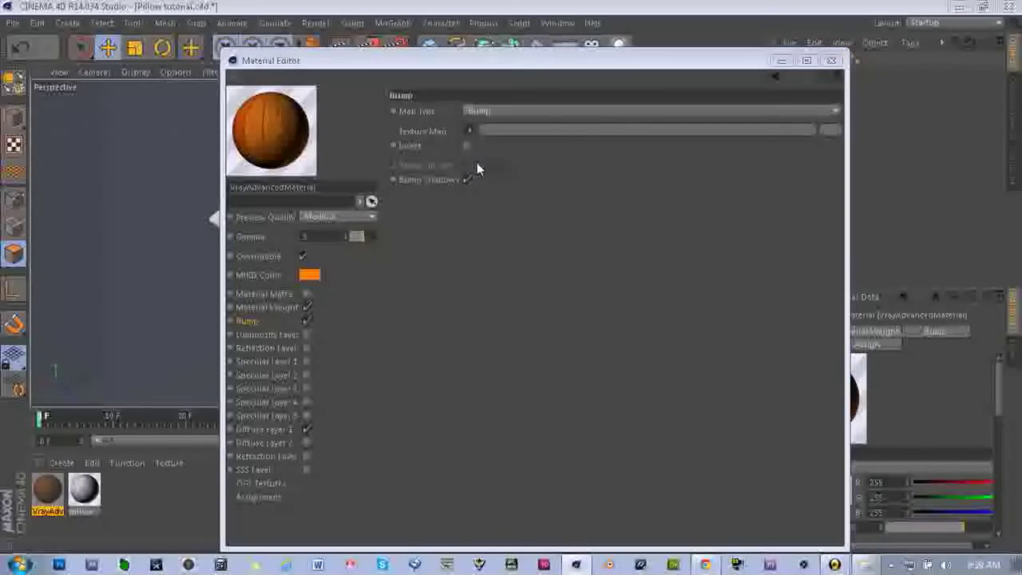
drag(640, 169, 643, 400)
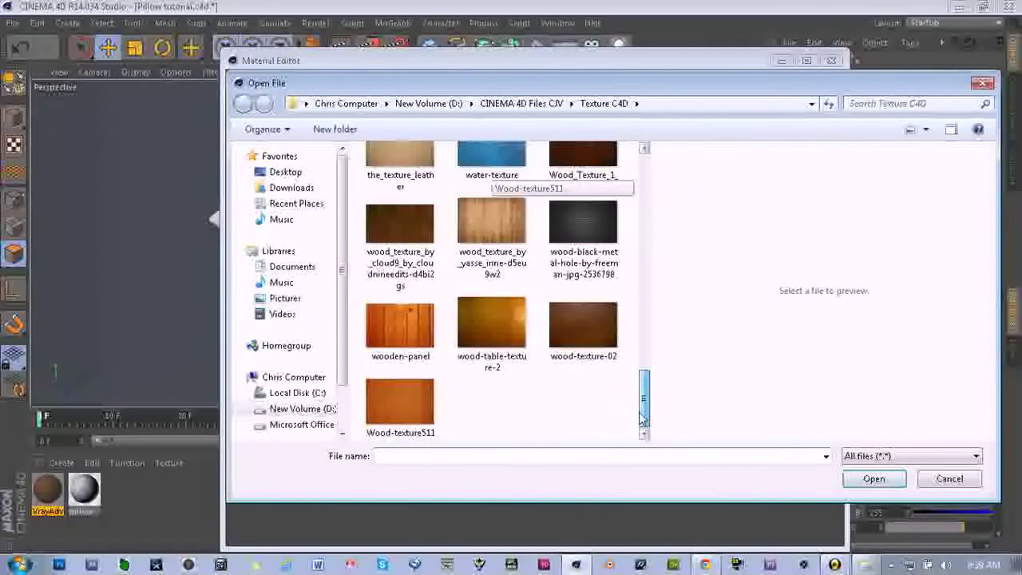
click(399, 328)
click(856, 477)
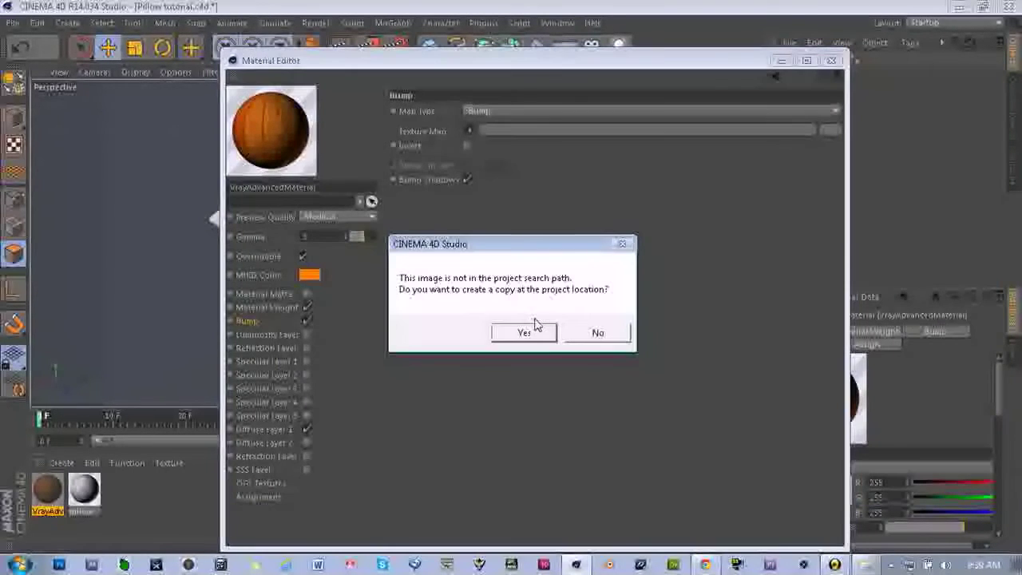
click(524, 334)
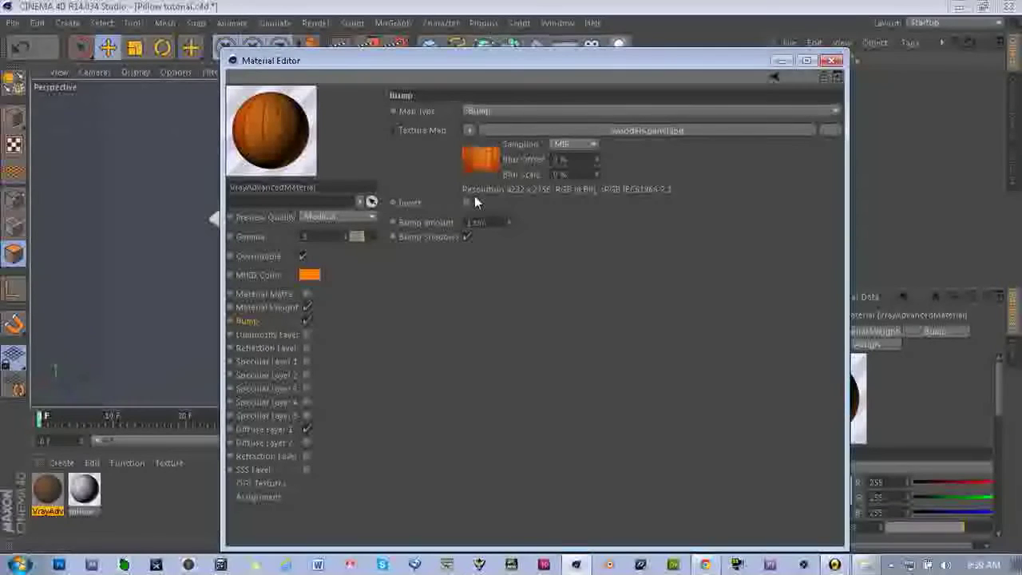
Step: Set the bump texture's sampling to Square and its bump amount to 0.5, and close the Material Editor
click(563, 144)
click(556, 200)
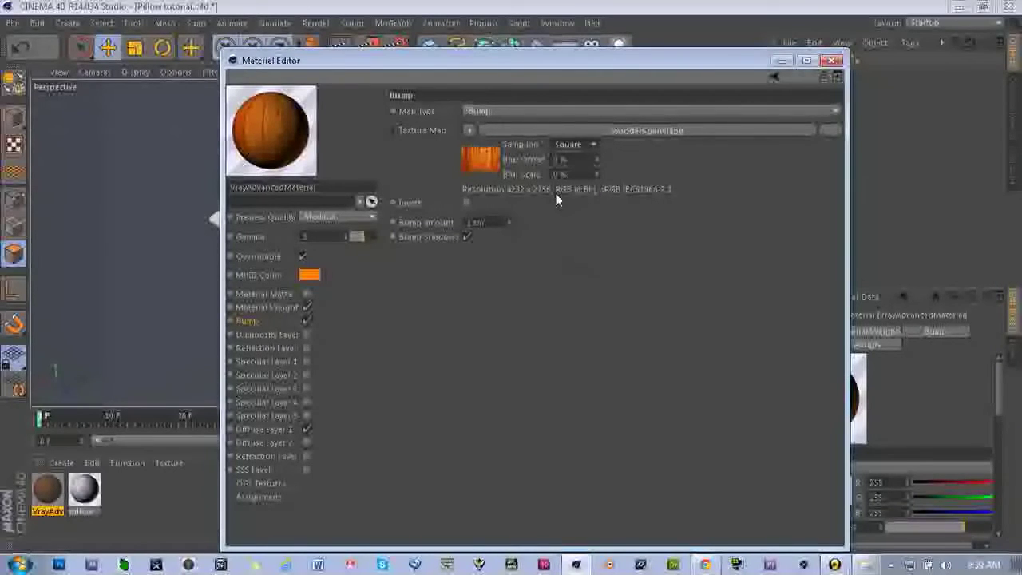
drag(473, 223, 460, 229)
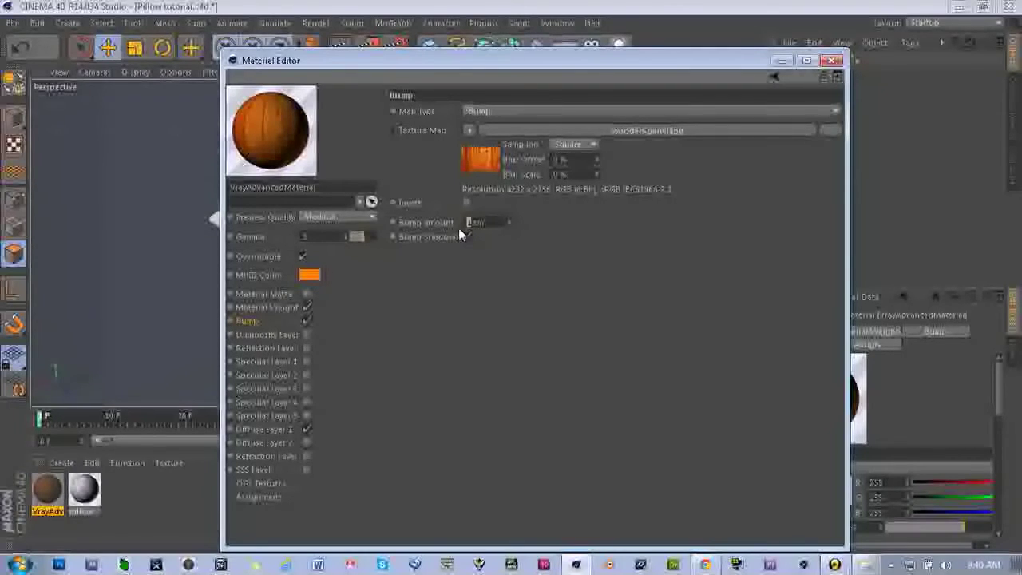
text(0.5)
key(Return)
click(833, 61)
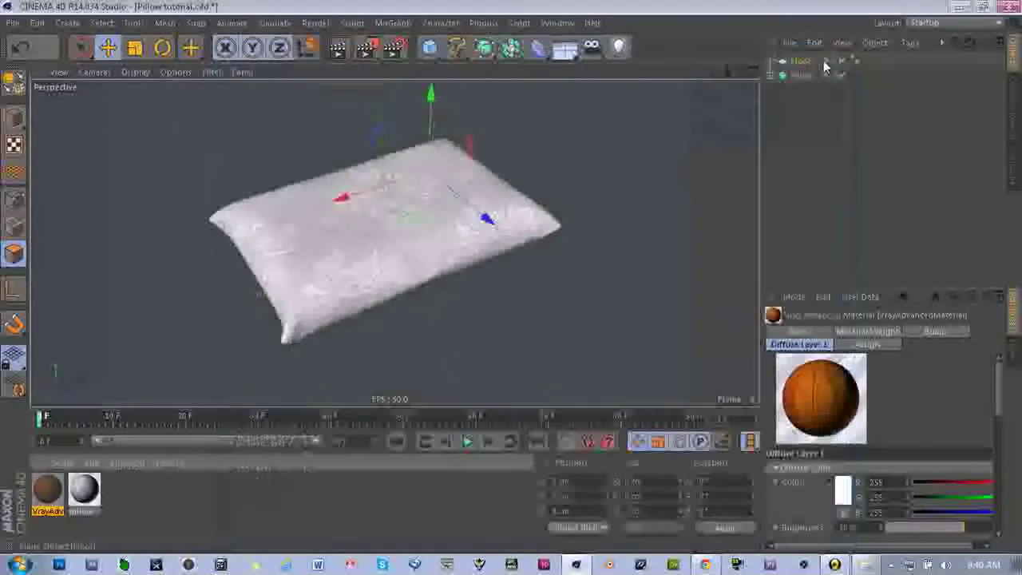
Step: Rename the wood material as floor and apply it to the Floor plane
double_click(46, 511)
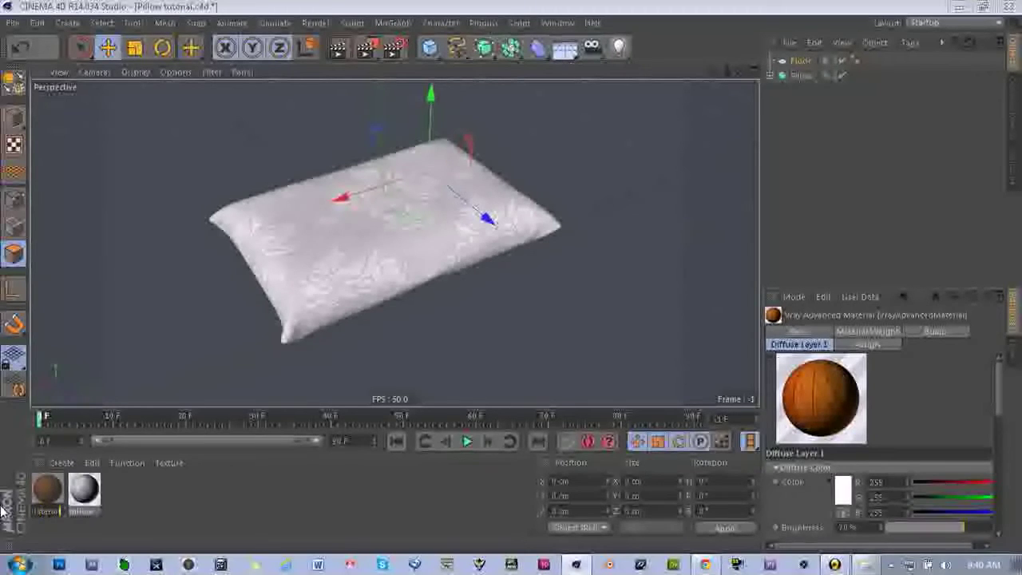
text(Material)
text(floor)
key(Return)
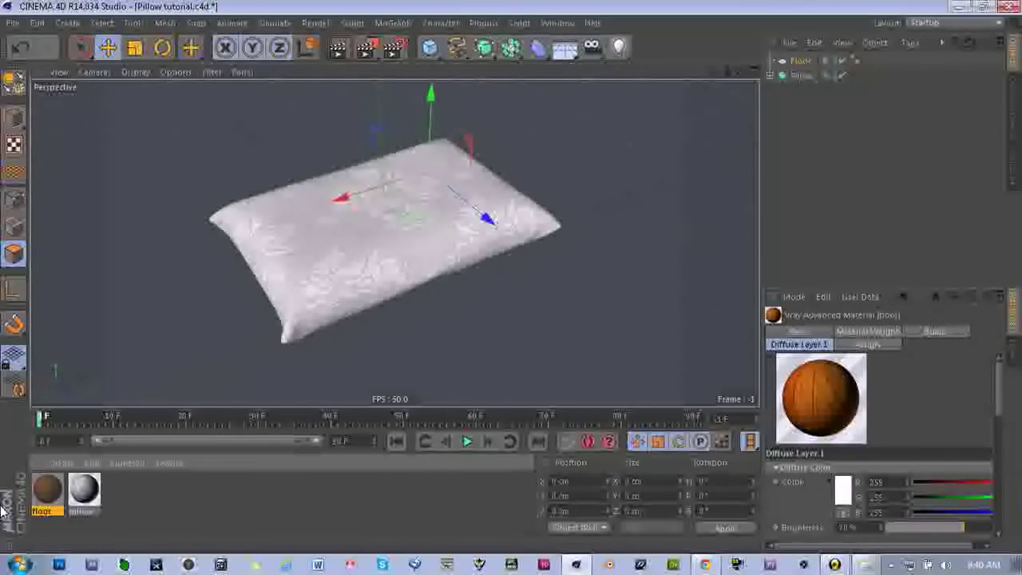
drag(46, 501, 832, 61)
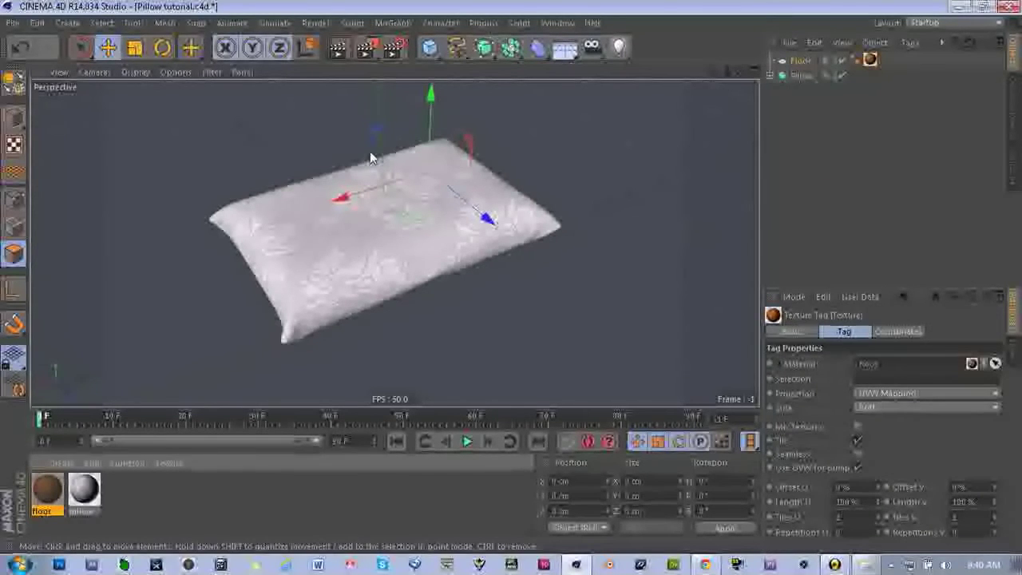
Step: Render the perspective view to check the pillow on the wooden floor
scroll(585, 212, down, 3)
scroll(586, 210, down, 1)
drag(715, 71, 635, 82)
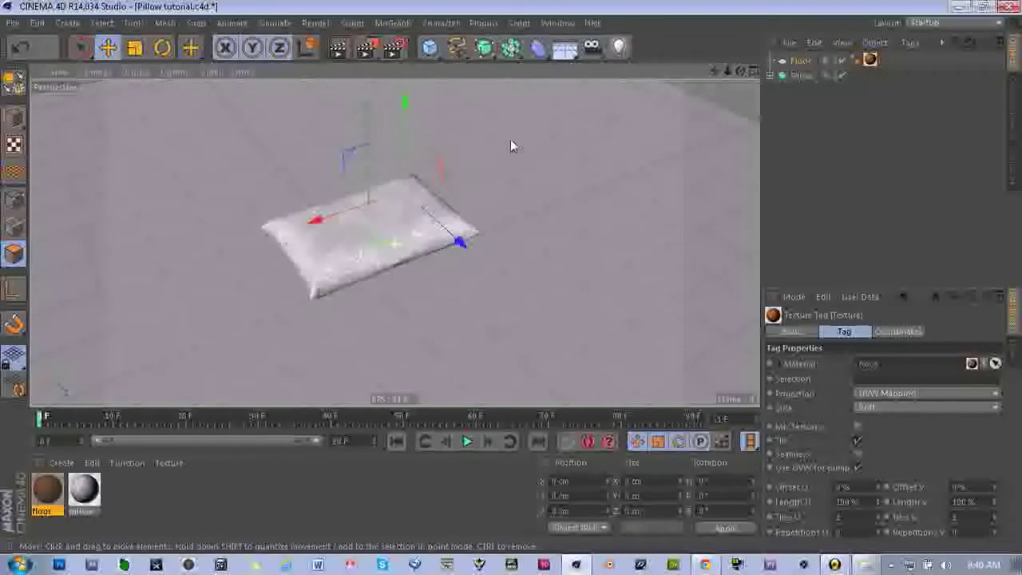
click(42, 490)
click(341, 50)
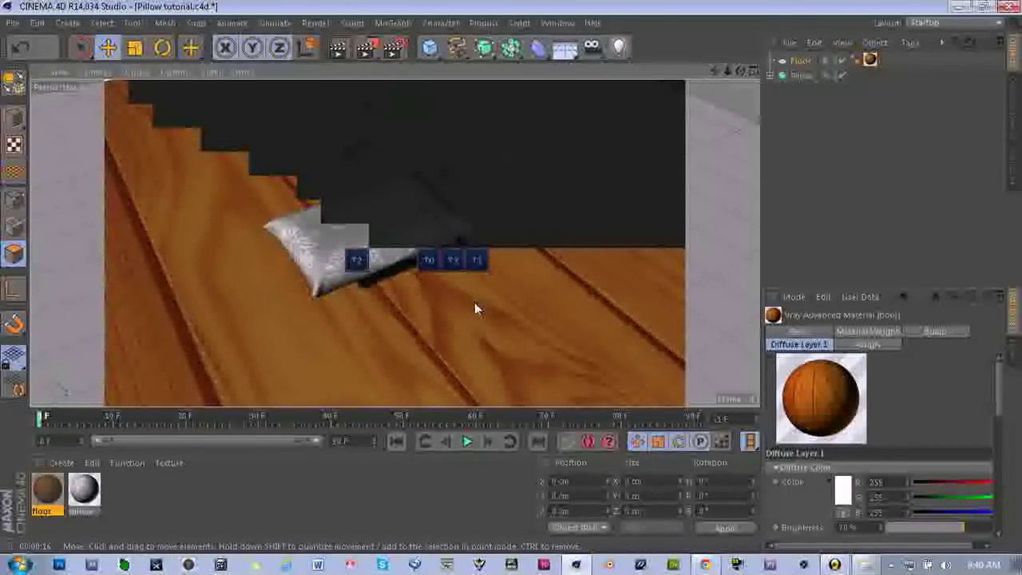
Step: Set the perspective viewport's display to Gouraud Shading with the whole floor plane in view
scroll(532, 306, down, 2)
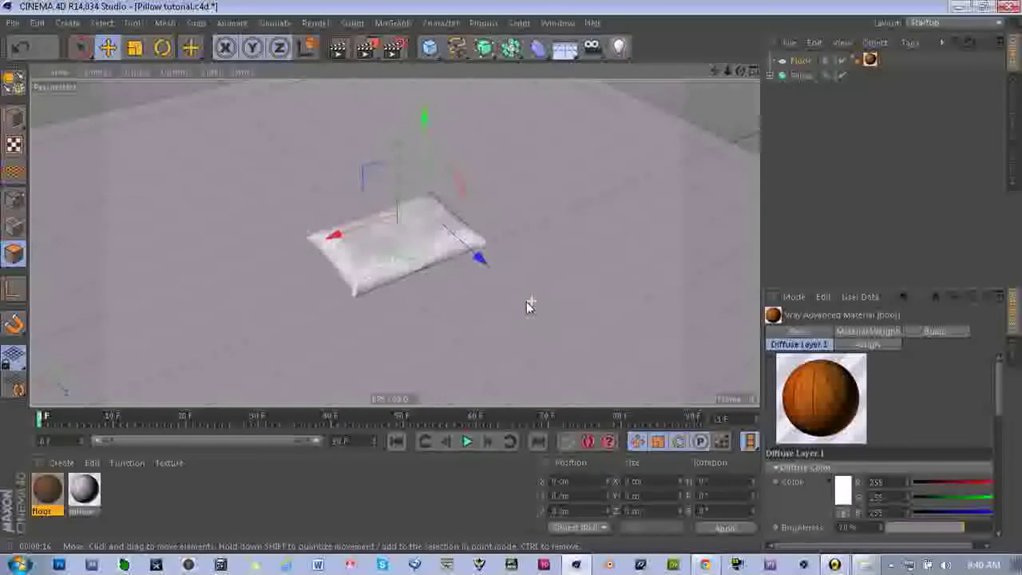
scroll(528, 303, down, 5)
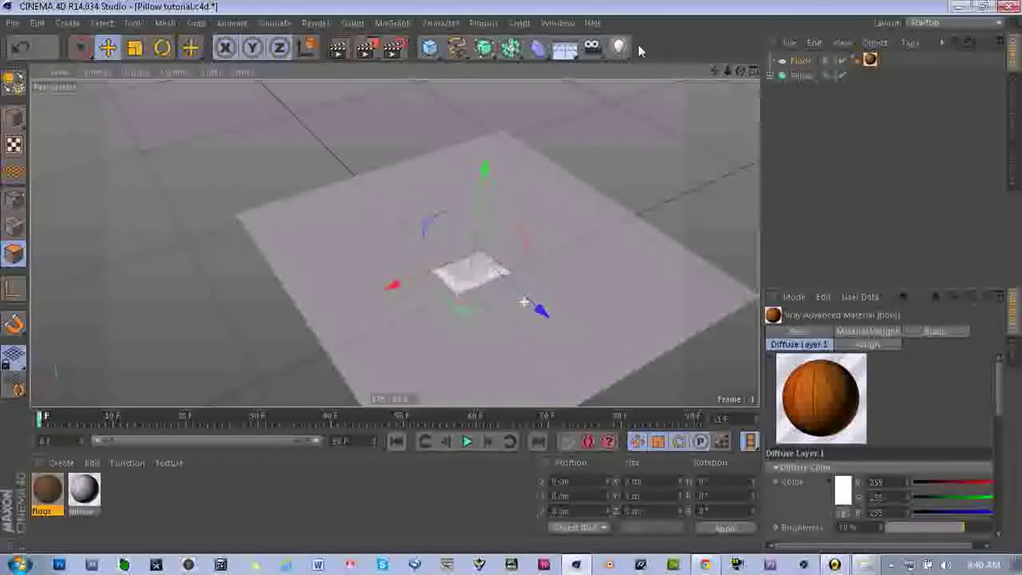
drag(715, 72, 617, 23)
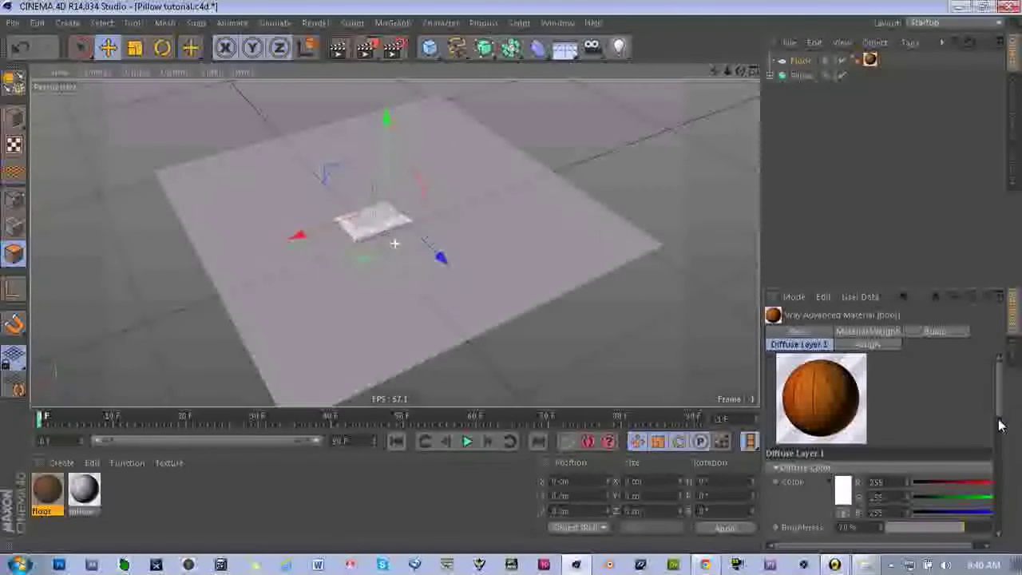
scroll(1002, 425, down, 2)
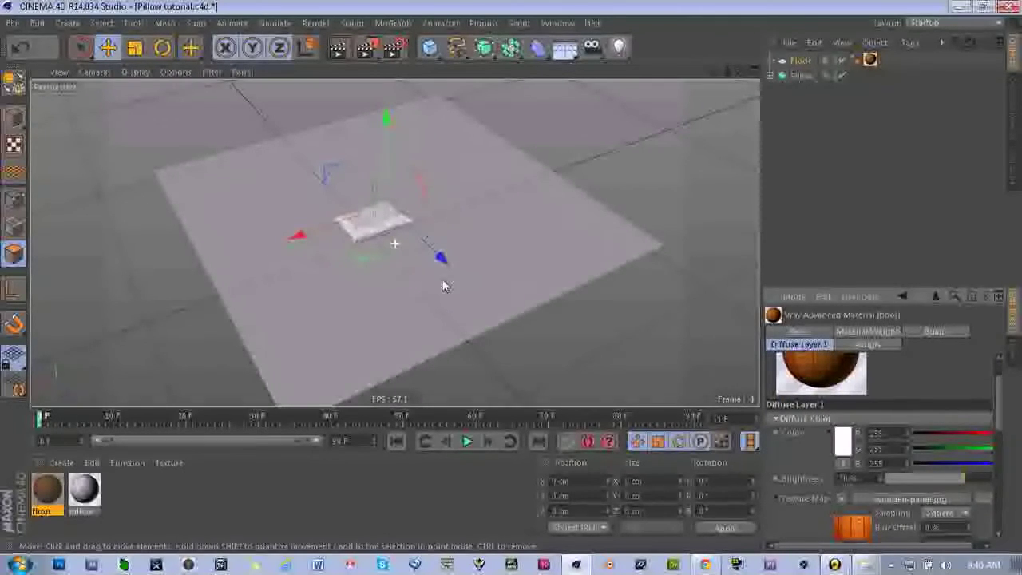
click(134, 72)
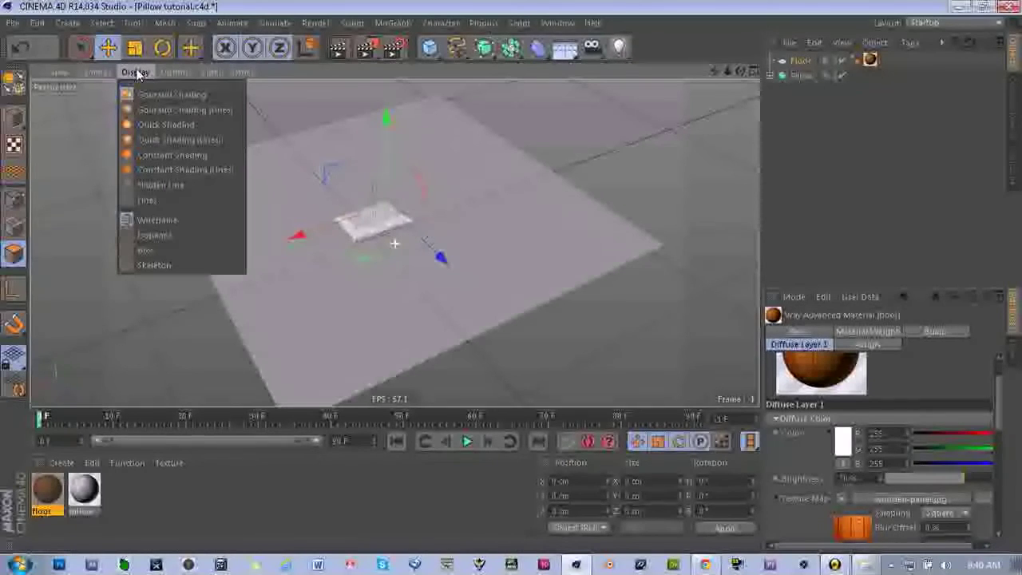
click(140, 94)
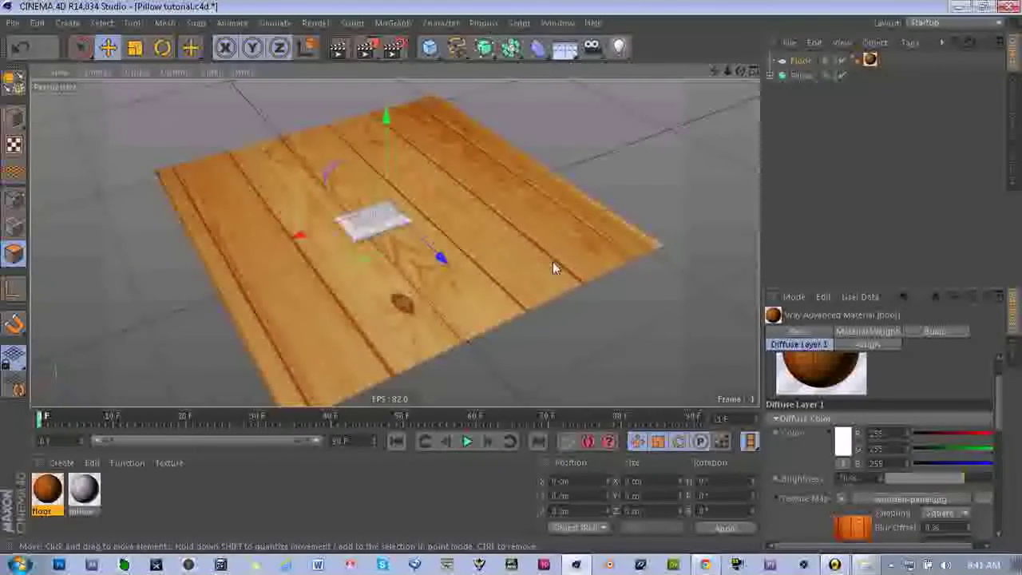
Step: Reduce the Length U of the Floor's texture tag to 12% to make the wooden planks narrower
mouse_move(999, 421)
mouse_down()
mouse_move(1000, 473)
mouse_move(999, 420)
mouse_up()
click(870, 60)
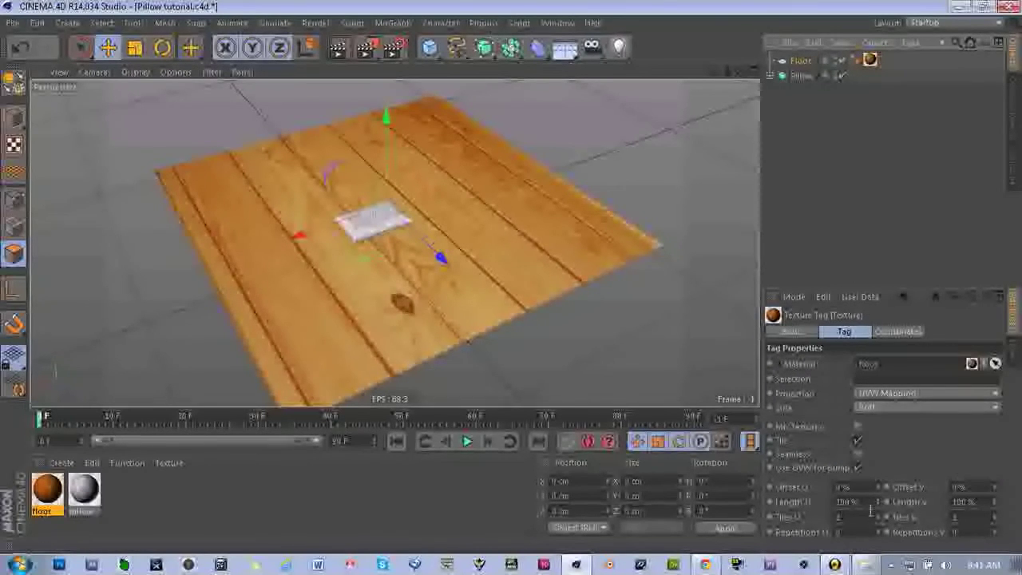
drag(878, 502, 878, 527)
drag(878, 502, 878, 535)
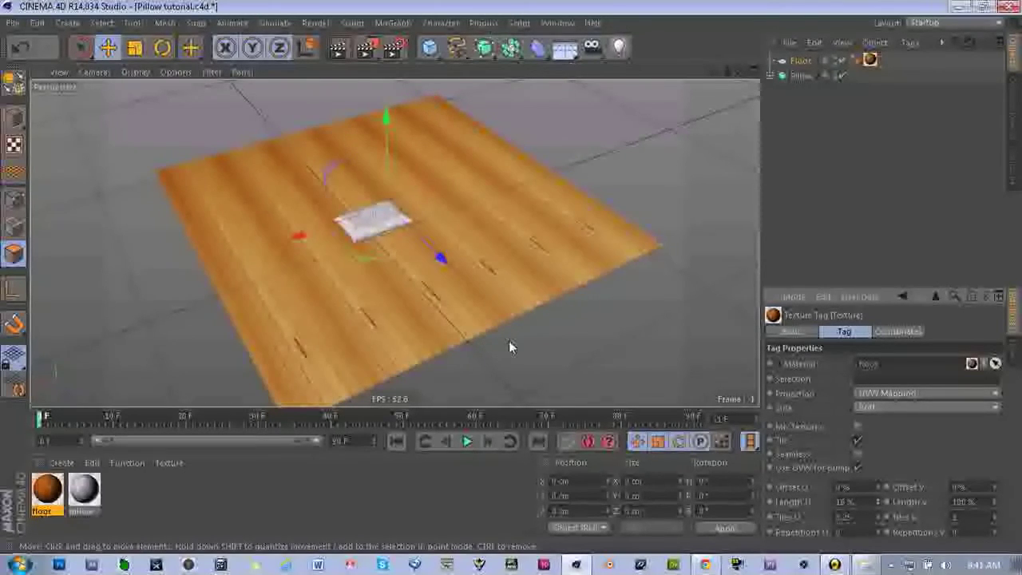
scroll(456, 274, up, 5)
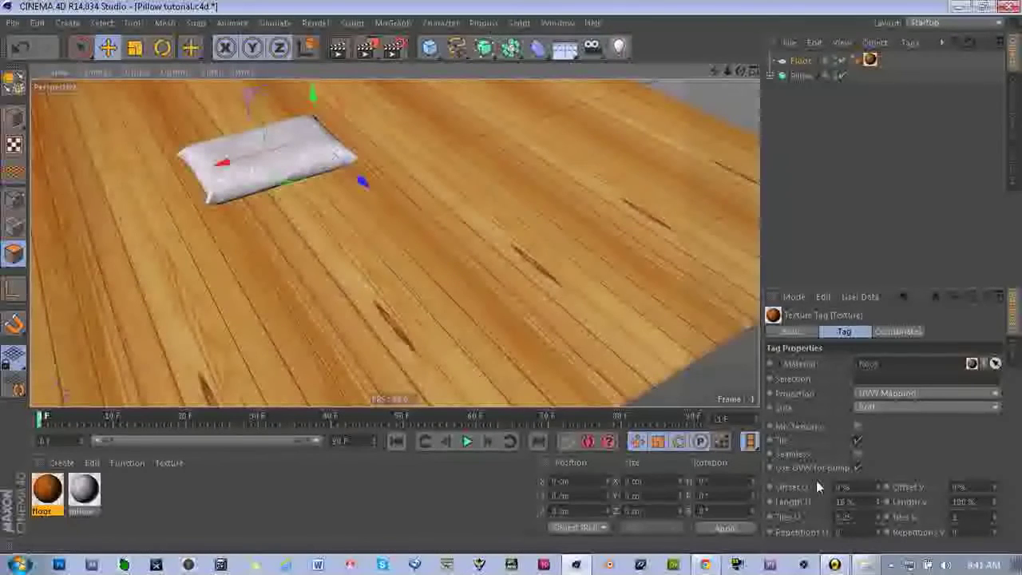
click(878, 504)
click(877, 504)
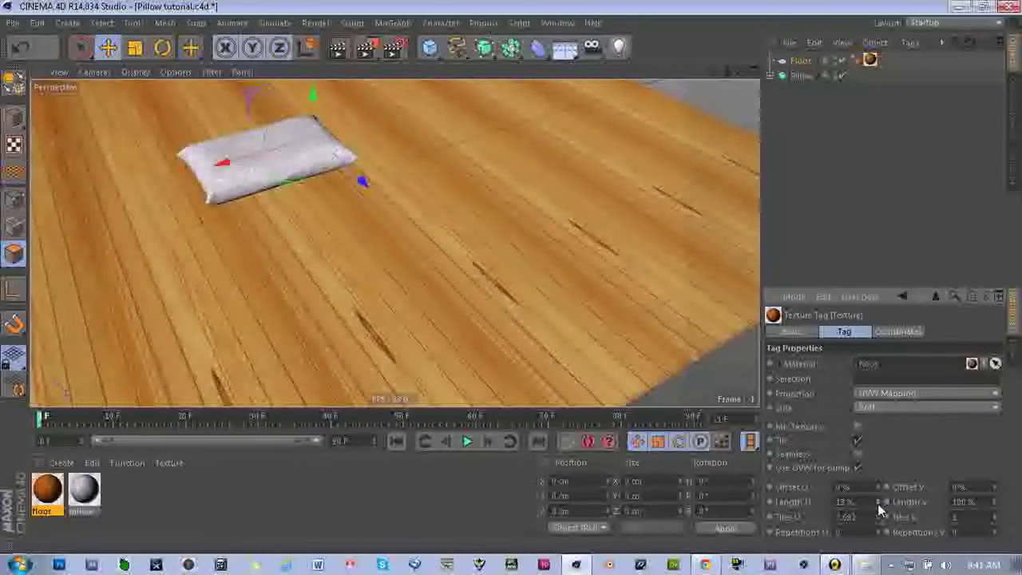
click(878, 503)
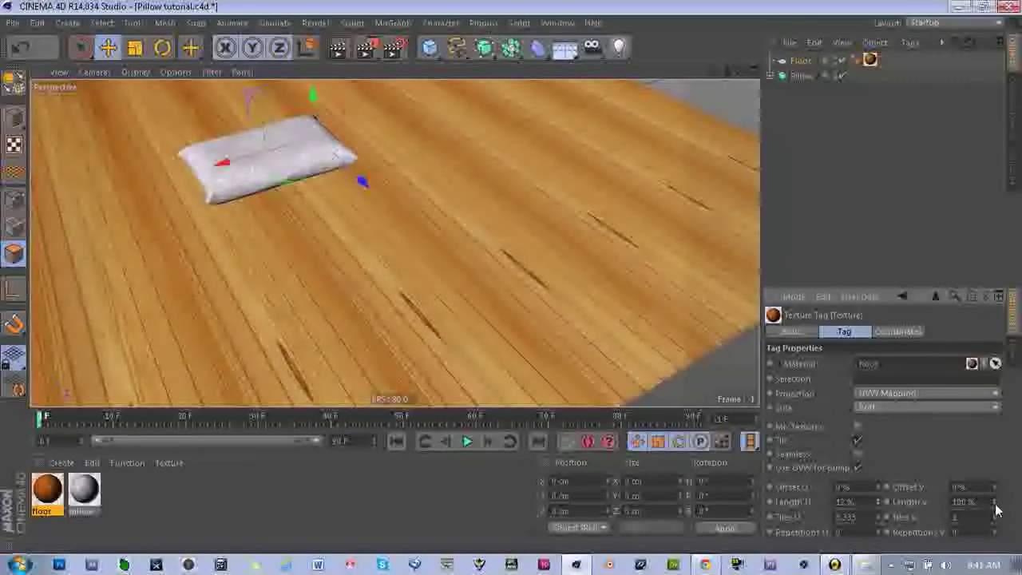
Step: Reduce the Length V of the floor texture to 48% and check the tiling around the pillow
drag(995, 503, 995, 548)
drag(716, 71, 771, 169)
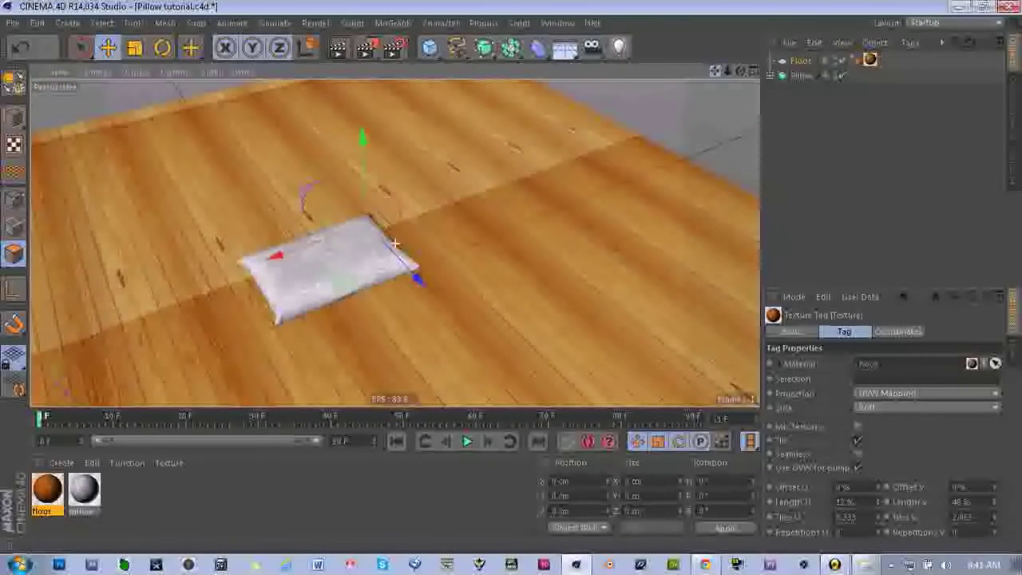
scroll(546, 156, down, 7)
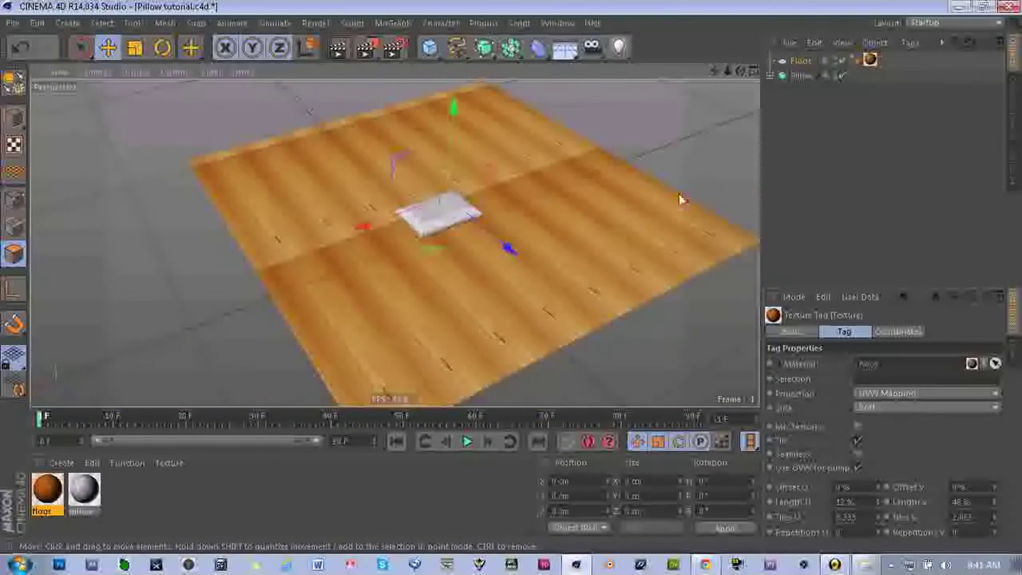
scroll(484, 268, up, 11)
scroll(442, 221, down, 8)
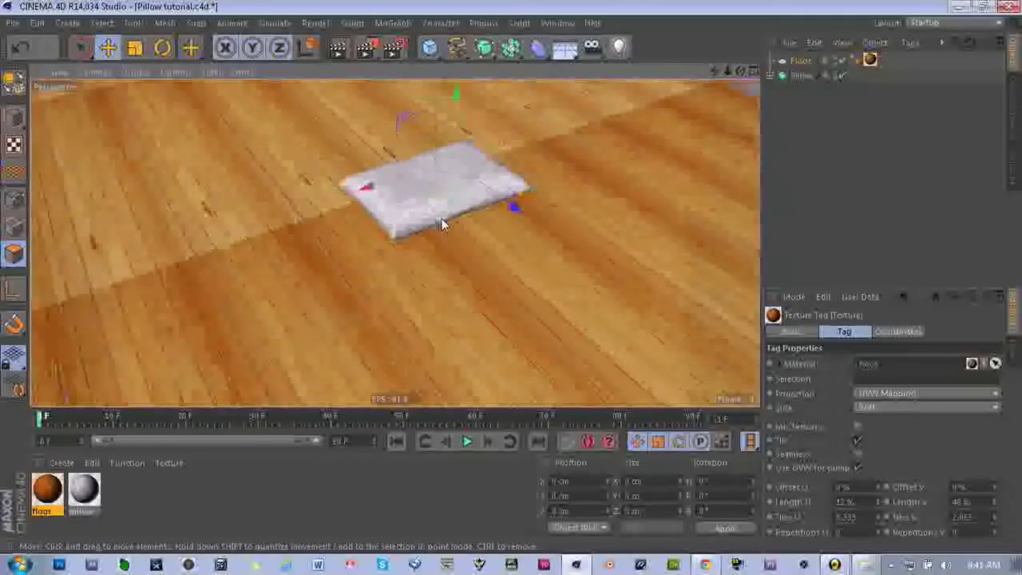
scroll(442, 221, down, 2)
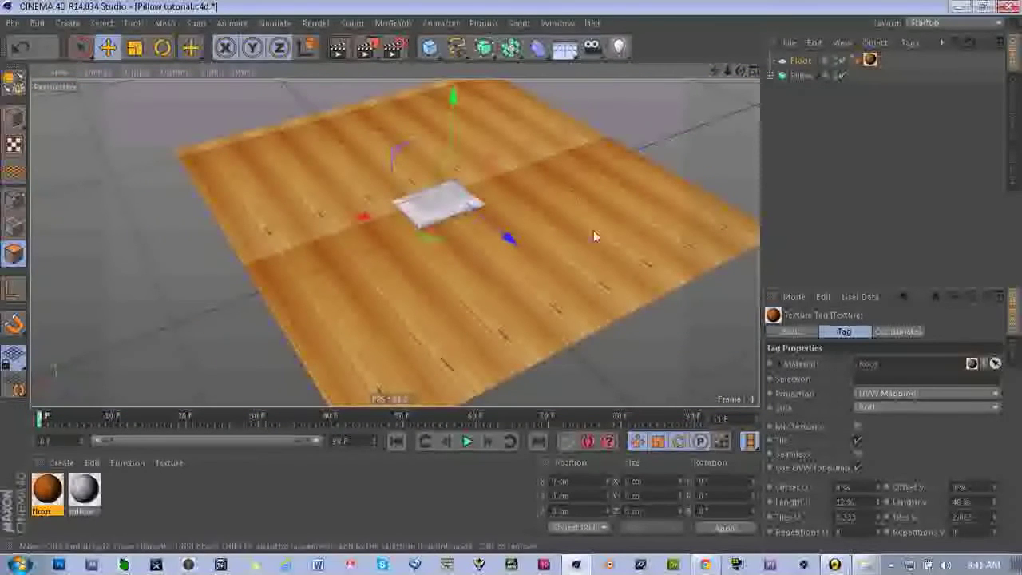
Step: Offset the floor texture by 2.4% in U and 4% in V, and return to model mode
click(14, 146)
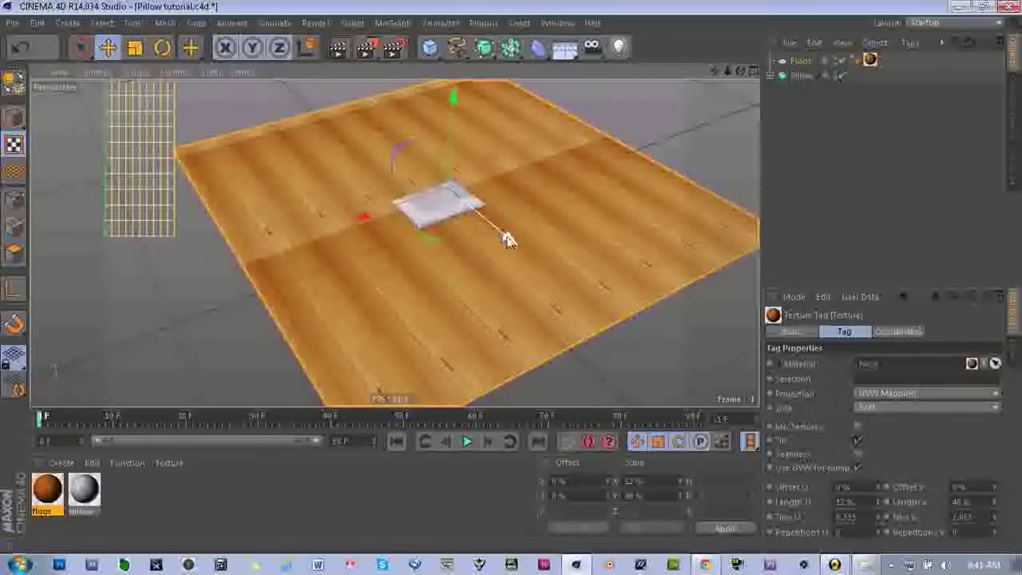
mouse_move(360, 217)
mouse_down()
mouse_move(378, 209)
mouse_move(369, 212)
mouse_up()
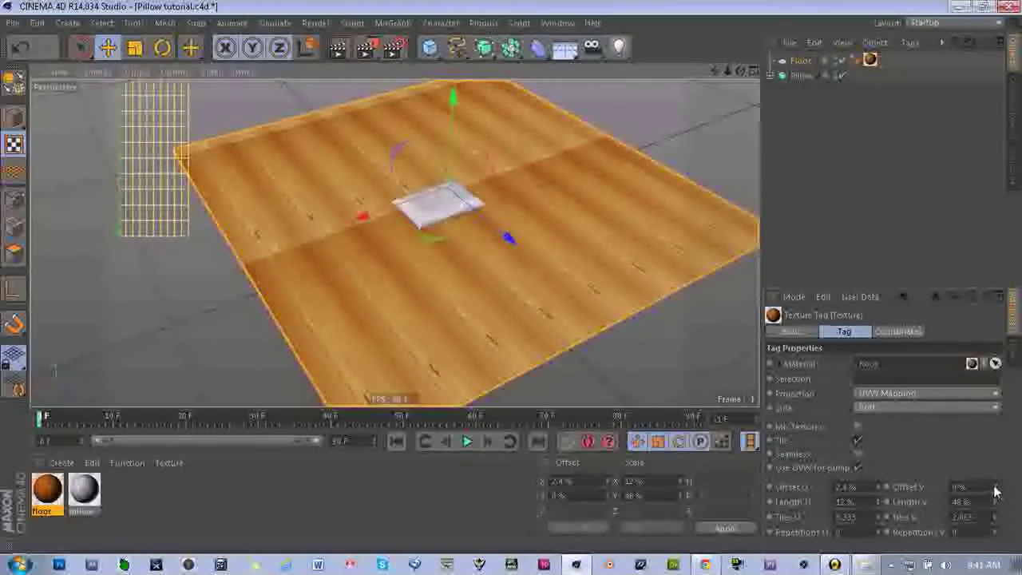
drag(996, 491, 996, 495)
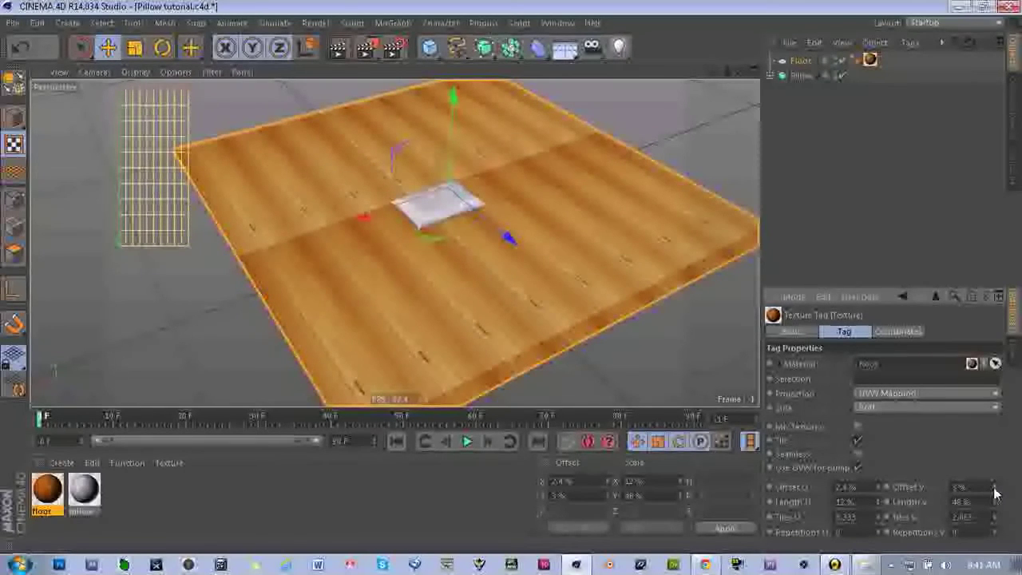
drag(995, 493, 996, 488)
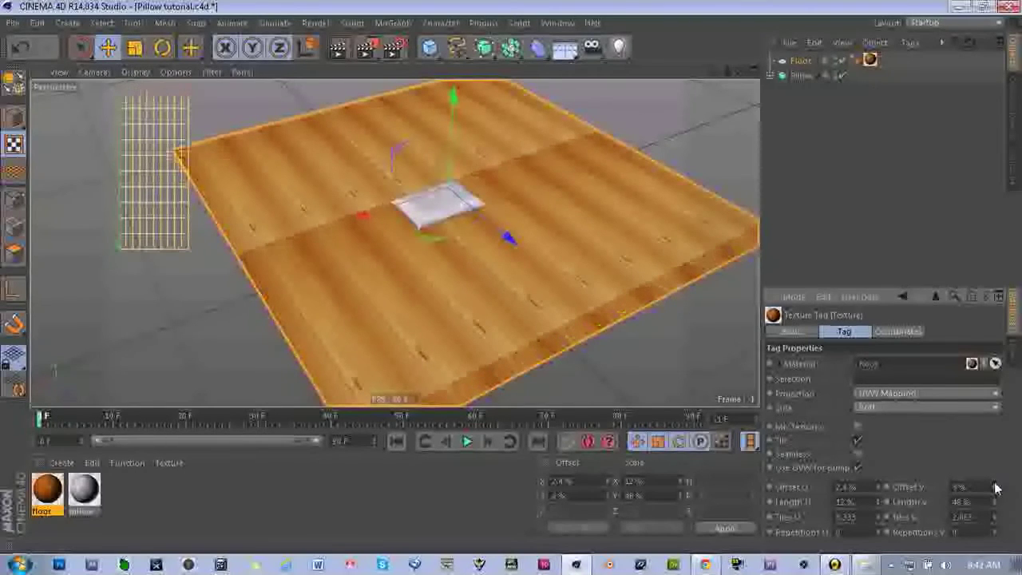
scroll(524, 287, up, 8)
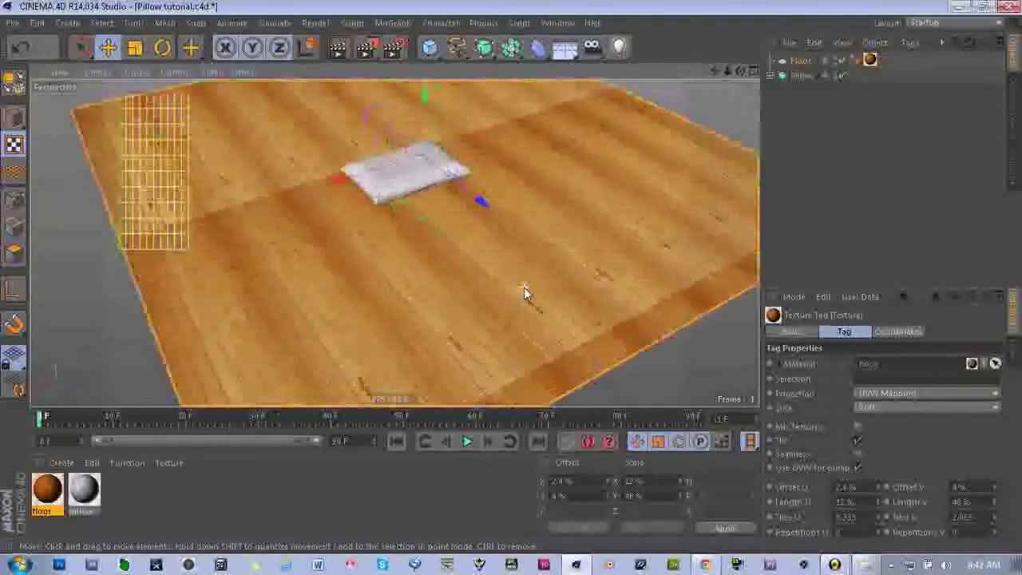
click(10, 113)
Step: Examine the wood texture's seam beside the pillow, both up close and across the whole floor
scroll(191, 183, up, 2)
drag(715, 73, 878, 172)
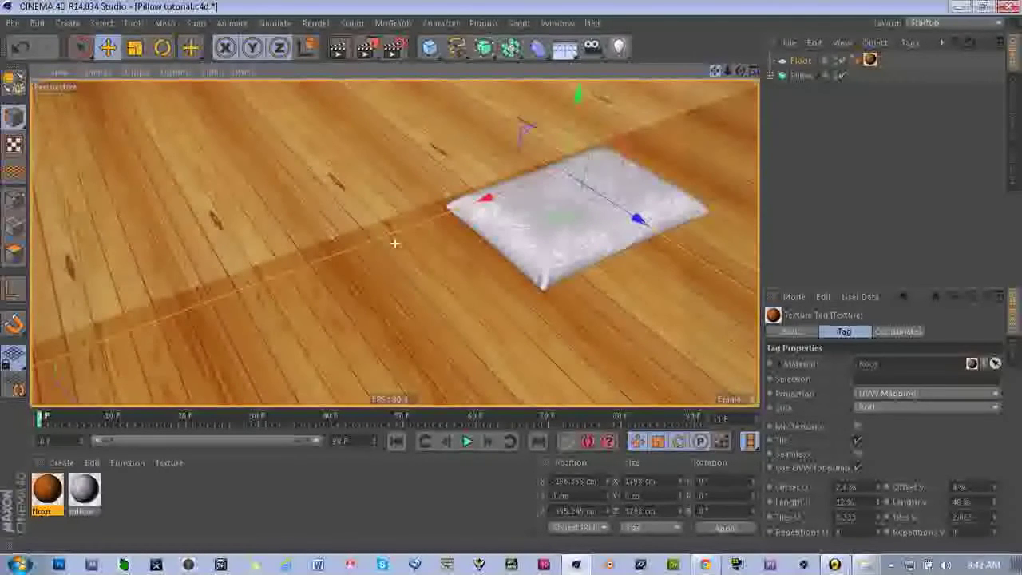
scroll(512, 159, up, 5)
scroll(414, 163, up, 5)
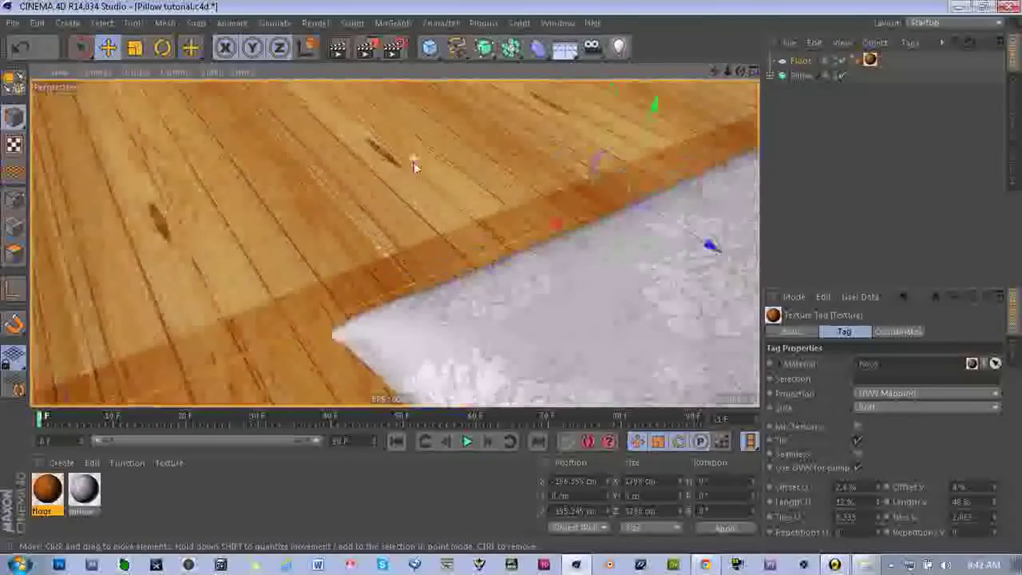
scroll(414, 163, down, 7)
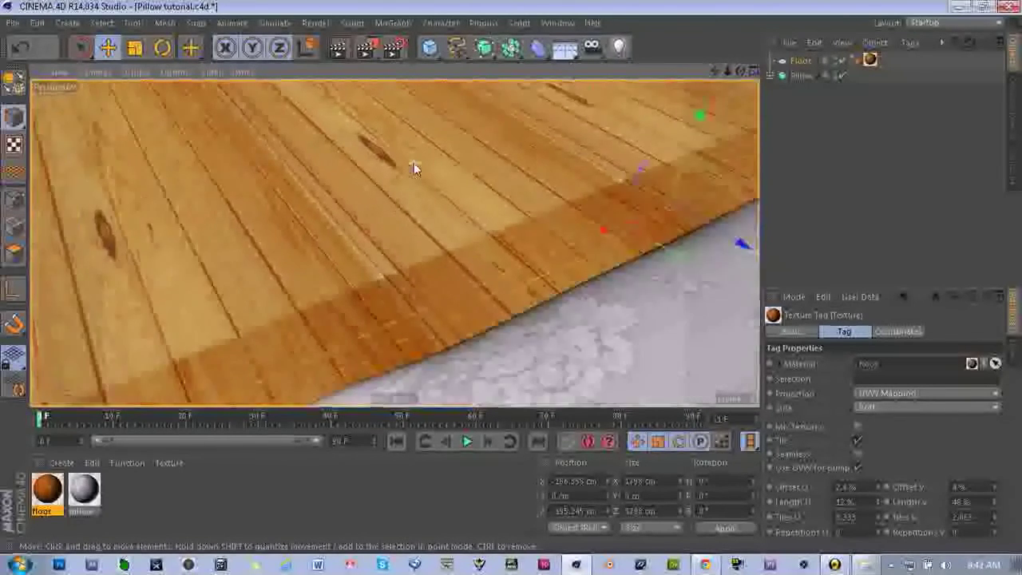
scroll(413, 164, up, 4)
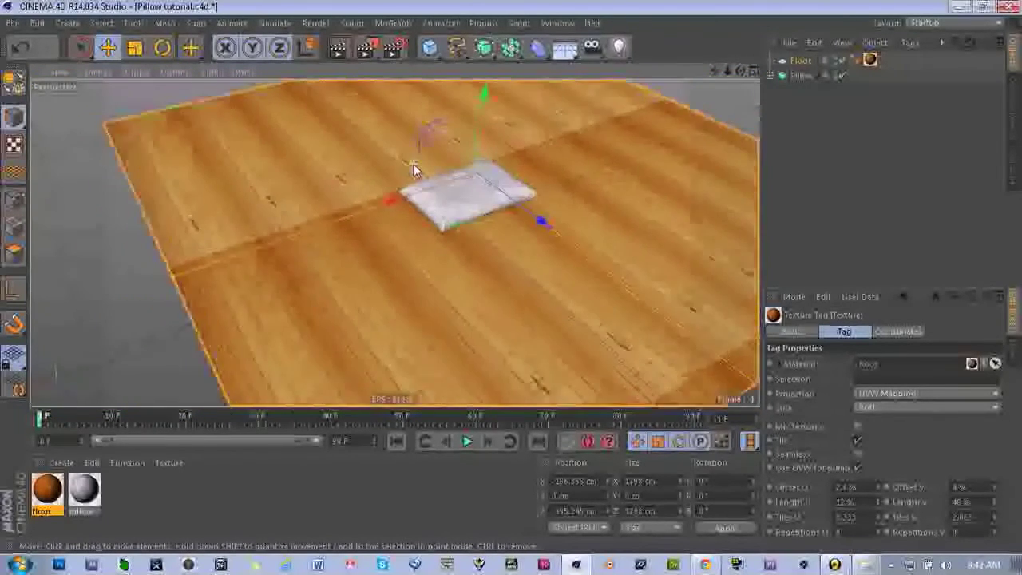
scroll(414, 164, down, 3)
scroll(405, 182, up, 3)
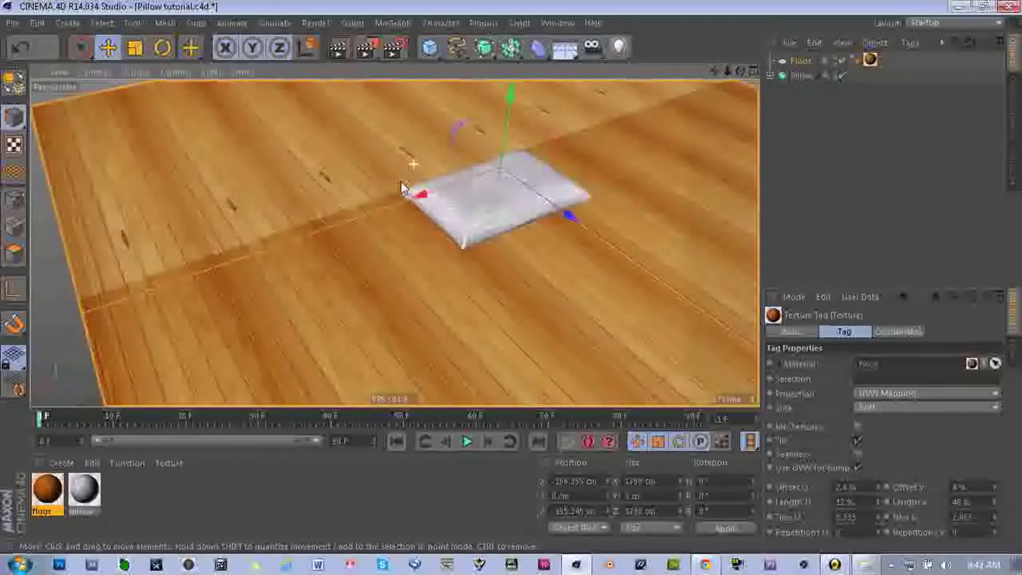
scroll(402, 186, up, 2)
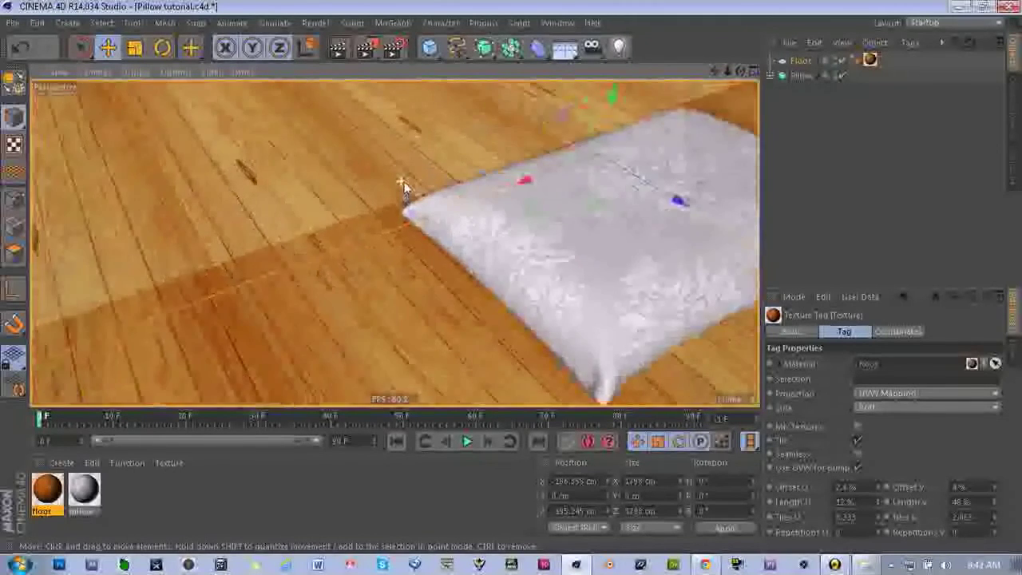
scroll(403, 187, down, 5)
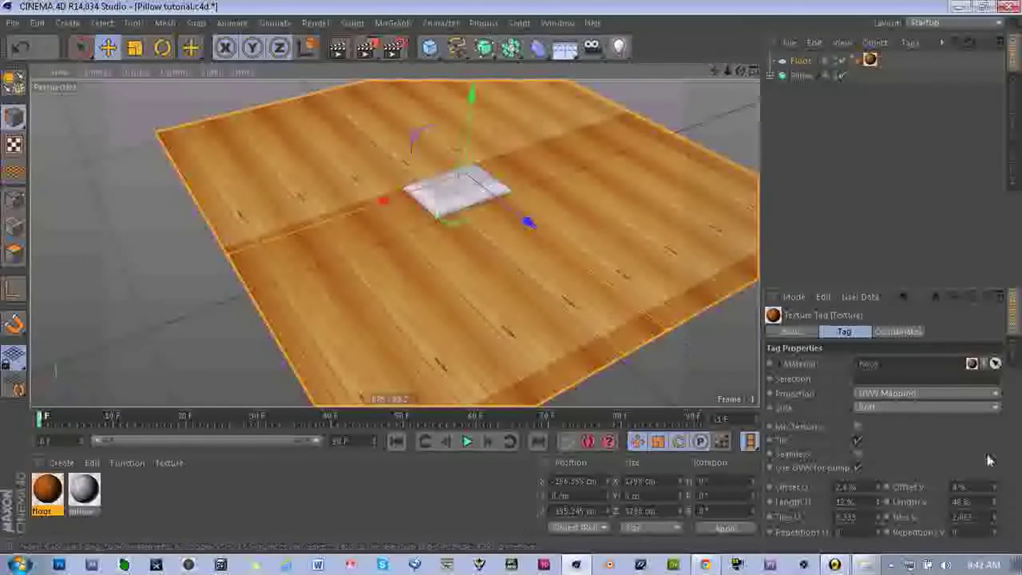
Step: Increase the floor texture's V offset to shift the seam away from the pillow, and frame the pillow closely
drag(998, 487, 998, 460)
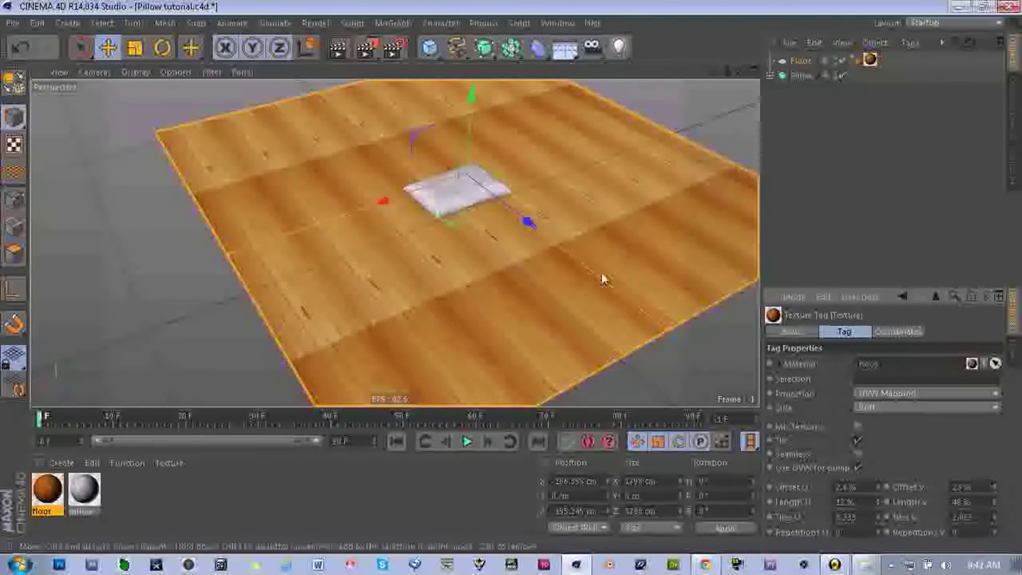
alt+drag(603, 279, 573, 270)
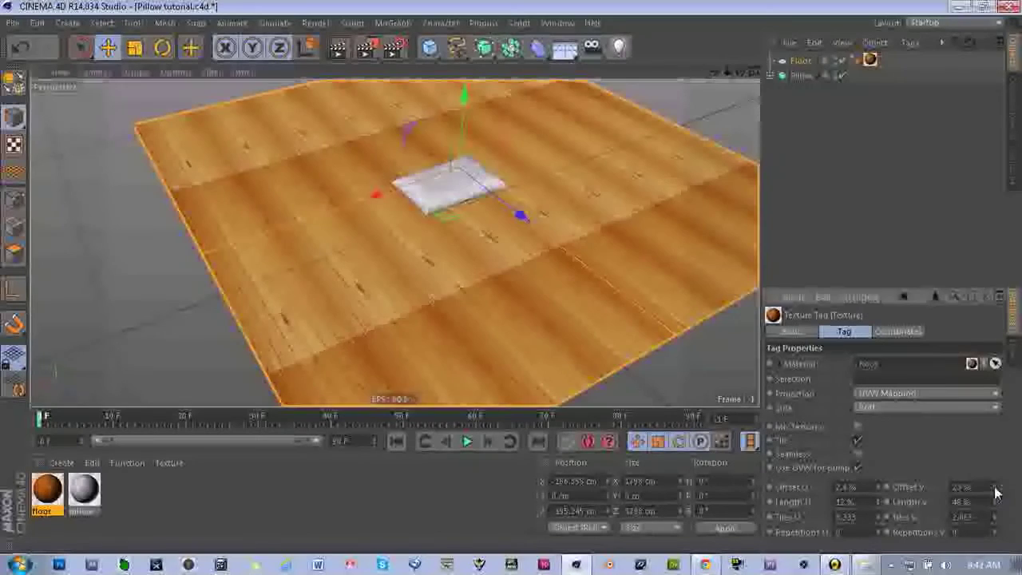
alt+right_drag(545, 174, 444, 182)
drag(740, 72, 779, 58)
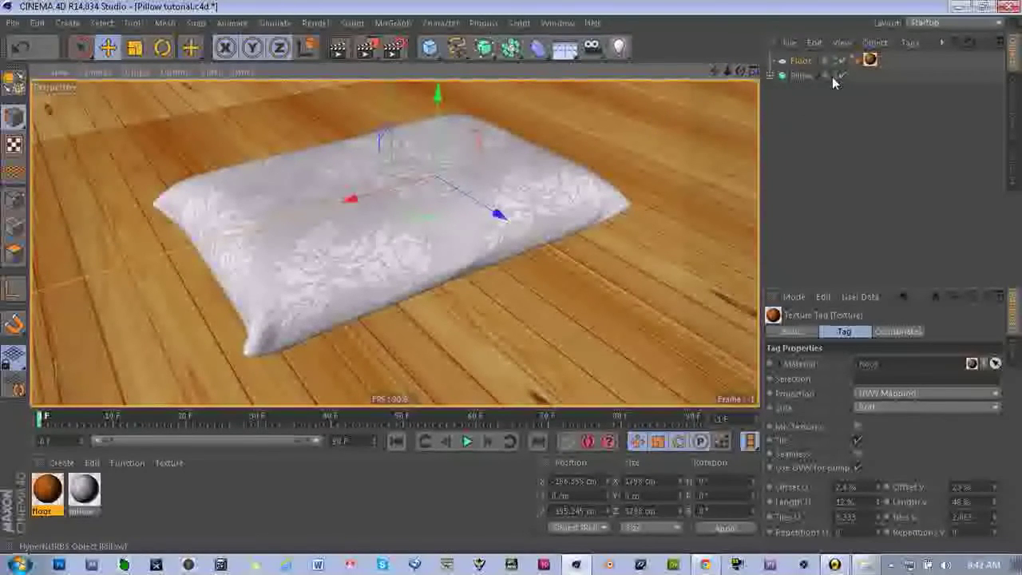
Step: Lower the Pillow in the front view to about -71.4 cm in Y so it rests on the floor, and return to the perspective view
click(752, 73)
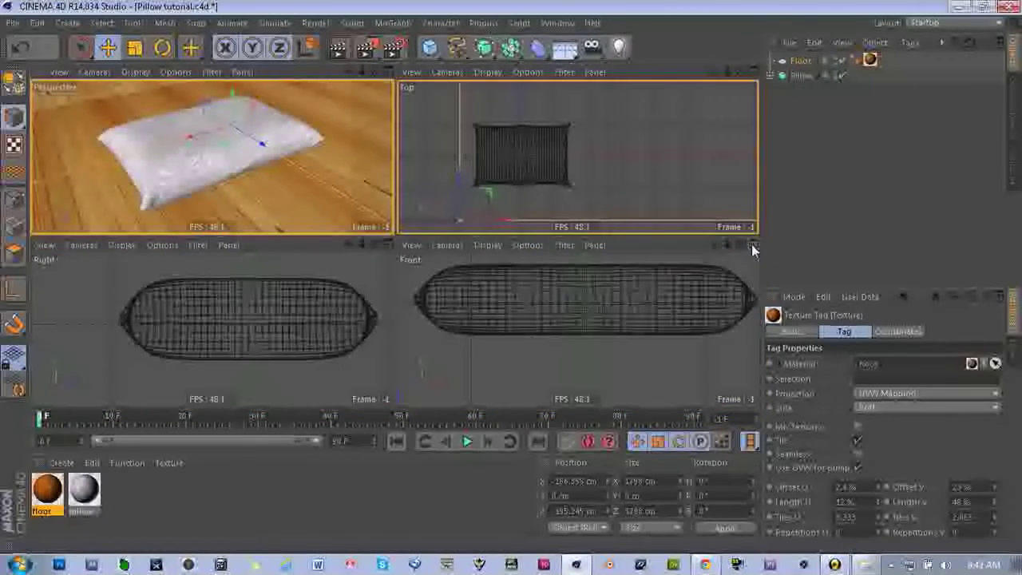
click(752, 244)
scroll(642, 264, down, 5)
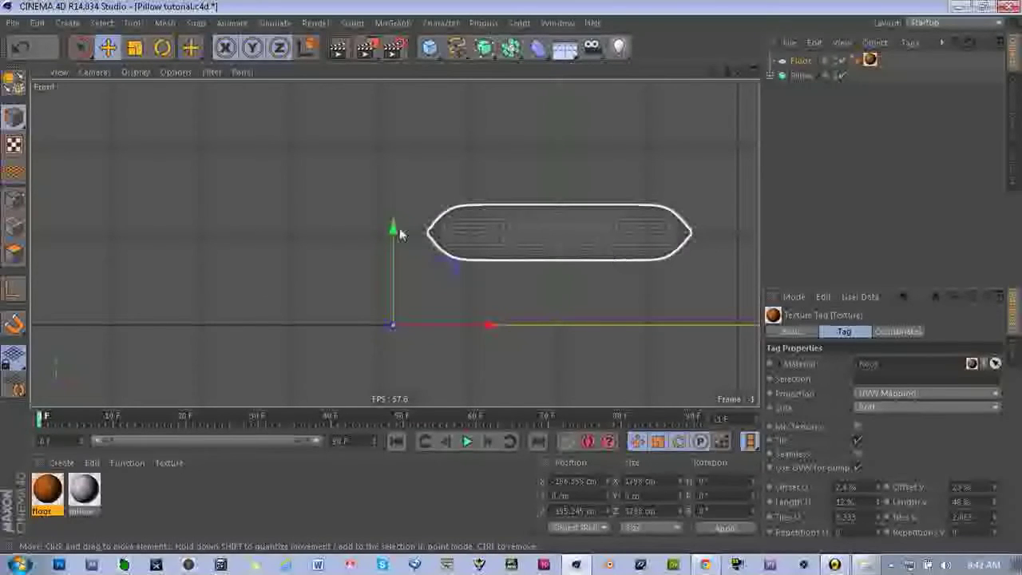
click(794, 76)
drag(559, 227, 553, 290)
scroll(656, 322, down, 2)
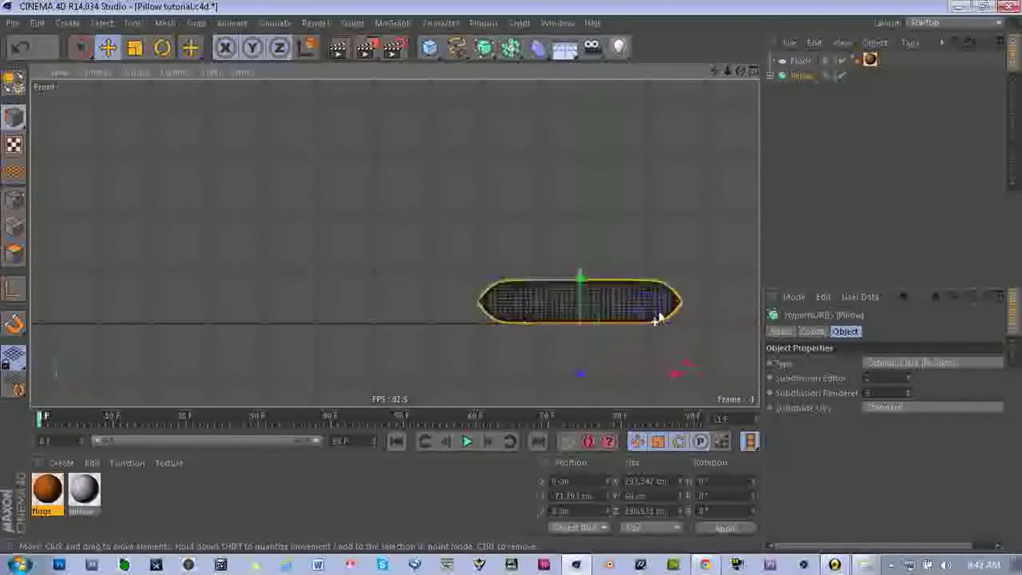
scroll(657, 321, up, 2)
click(753, 74)
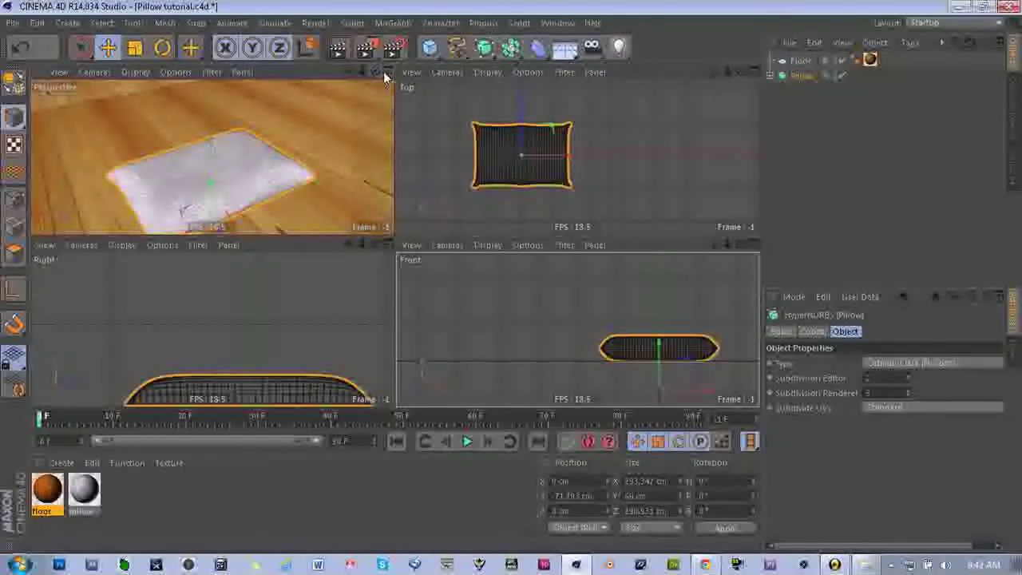
click(387, 73)
scroll(495, 223, up, 1)
scroll(501, 231, down, 1)
mouse_move(716, 72)
mouse_down()
mouse_move(720, 54)
mouse_move(710, 75)
mouse_up()
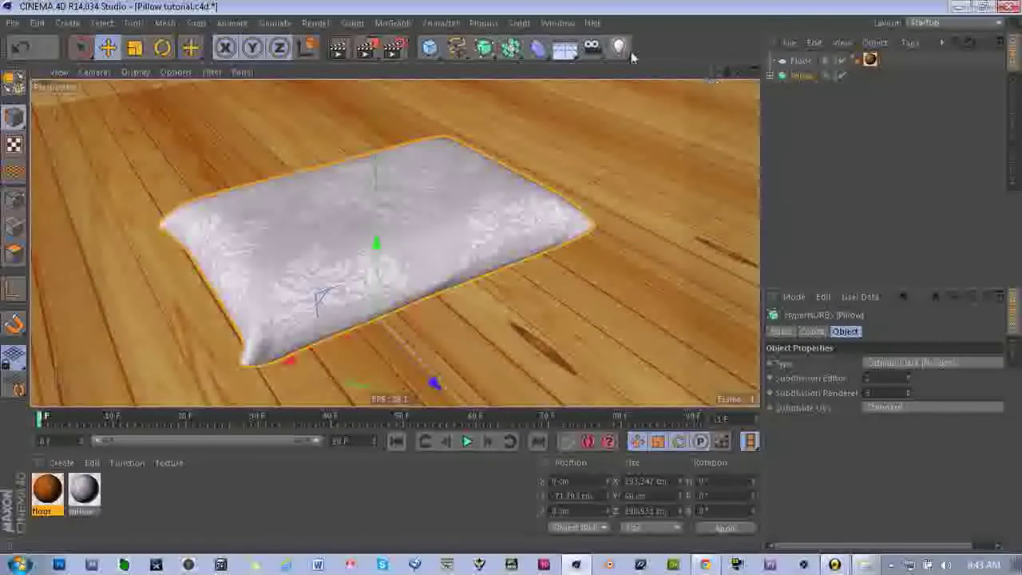
Step: Add a camera from the current perspective view and toggle looking through it
click(593, 49)
click(848, 61)
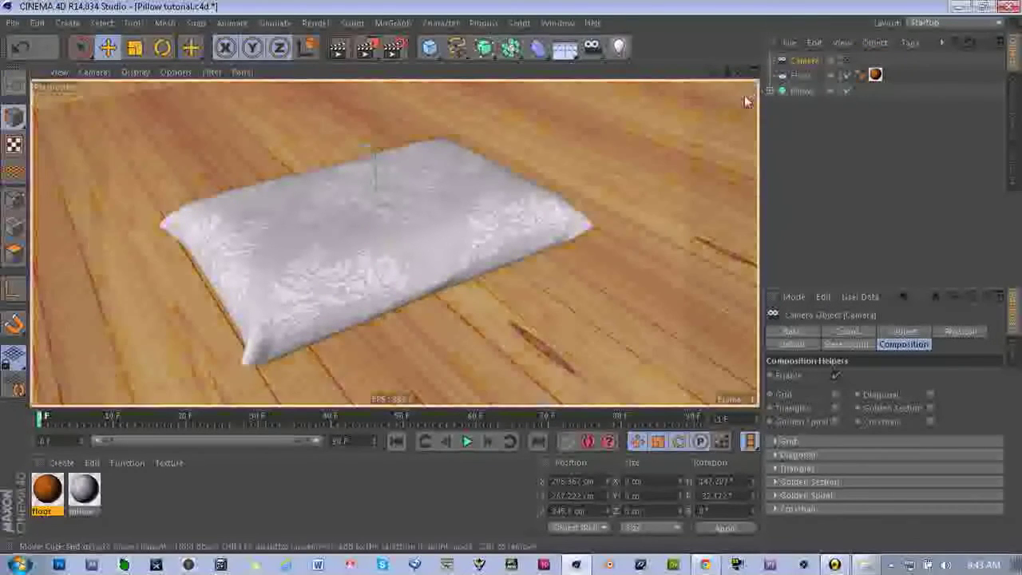
click(848, 61)
click(848, 62)
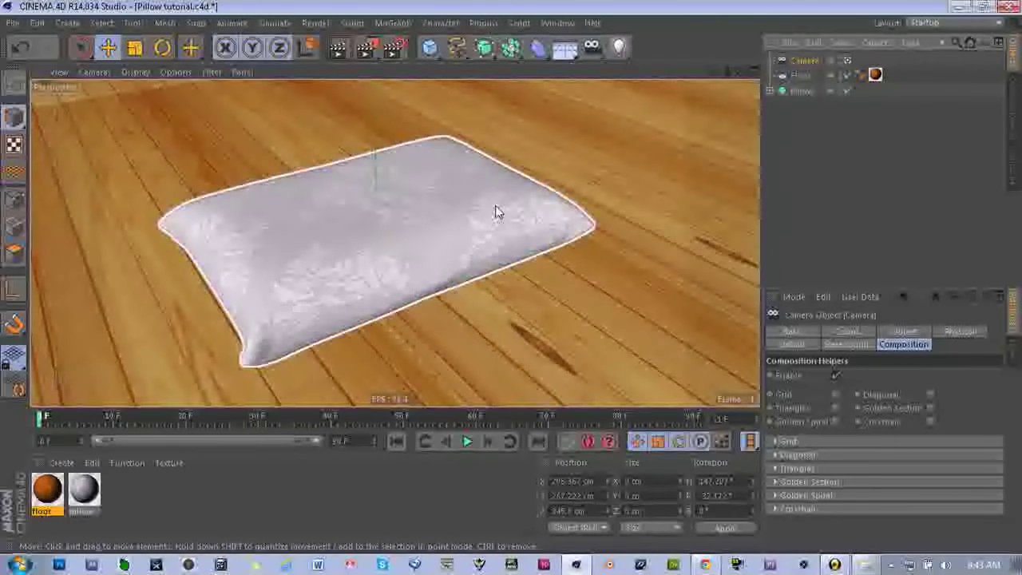
Step: Add a standard omni light and raise it above the pillow and floor
click(622, 56)
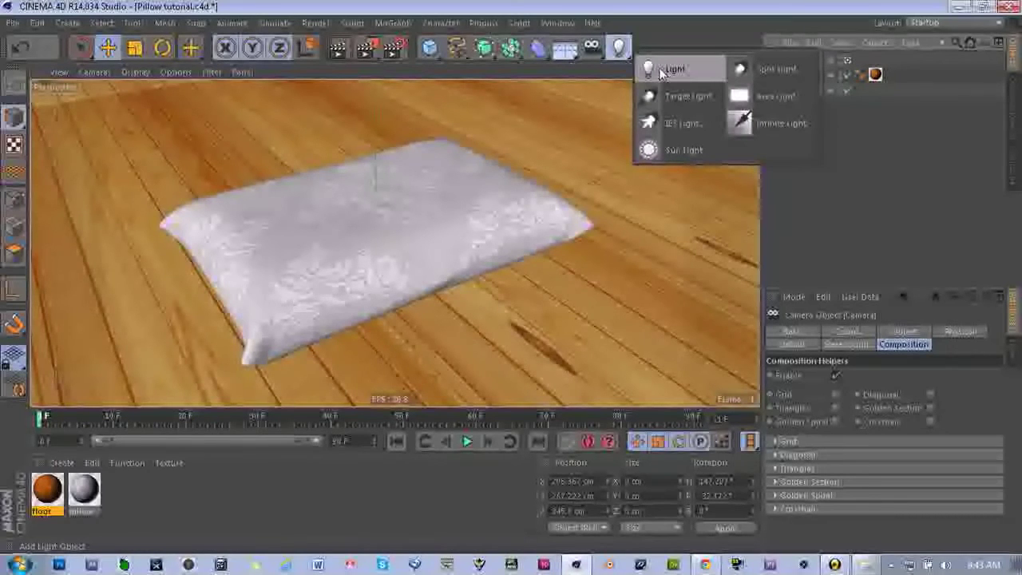
click(659, 70)
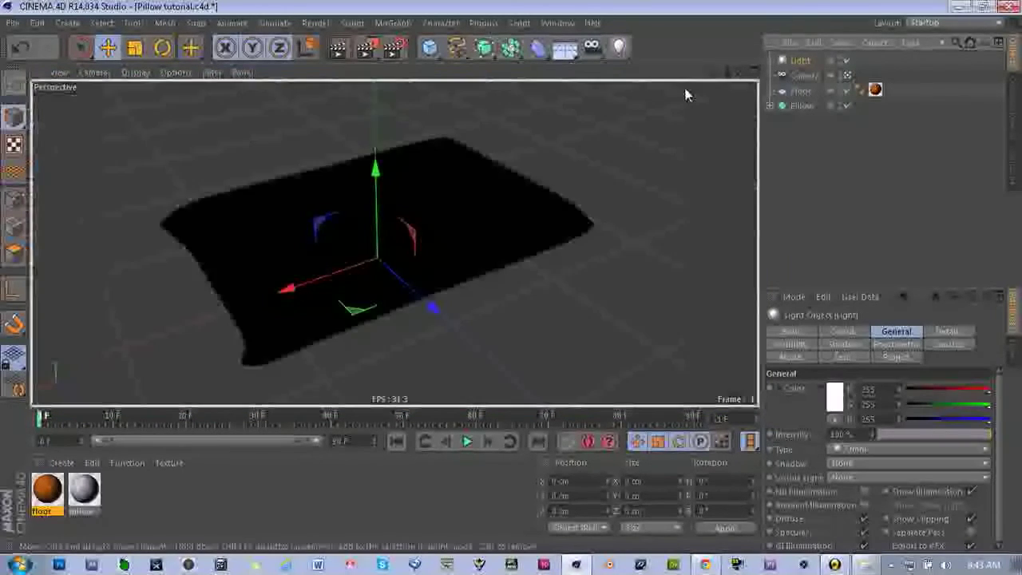
scroll(680, 90, down, 3)
drag(716, 71, 682, 179)
drag(492, 216, 513, 65)
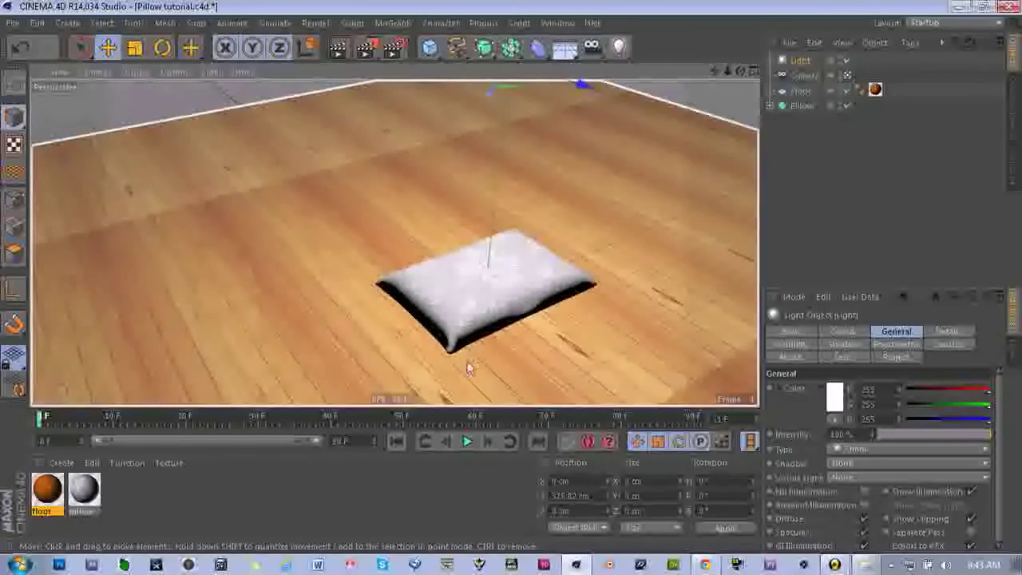
Step: Move the light along X and Z to stand beside and in front of the pillow, and adjust its height
scroll(471, 367, down, 5)
drag(420, 277, 292, 307)
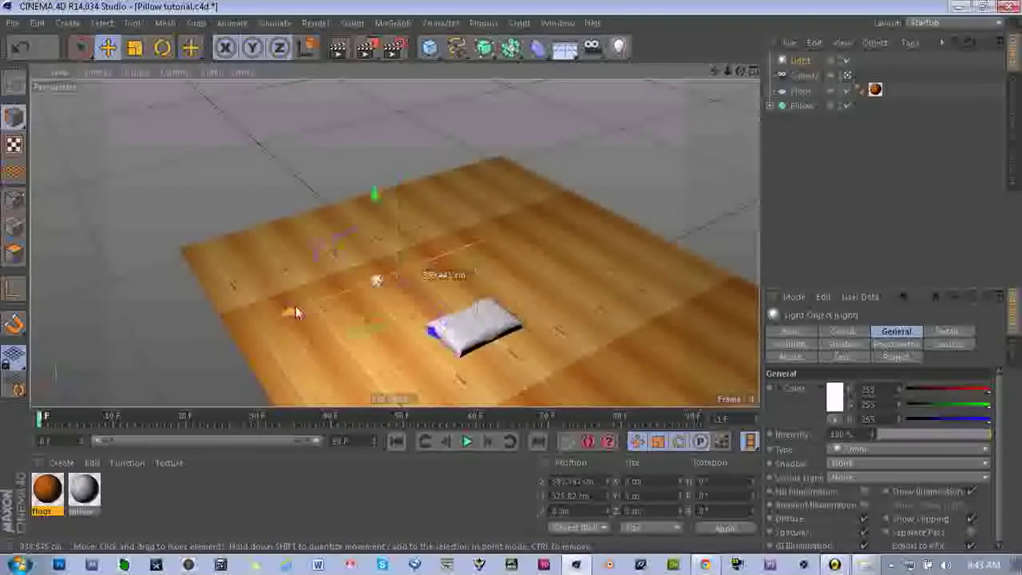
drag(443, 353, 489, 388)
drag(715, 71, 515, 130)
drag(247, 242, 294, 267)
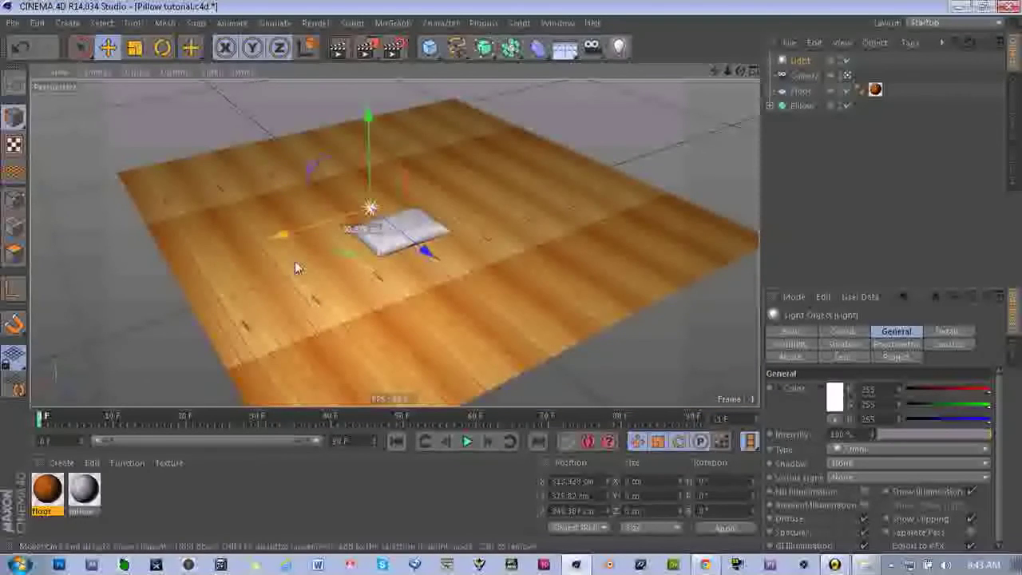
drag(369, 116, 370, 128)
drag(426, 261, 438, 269)
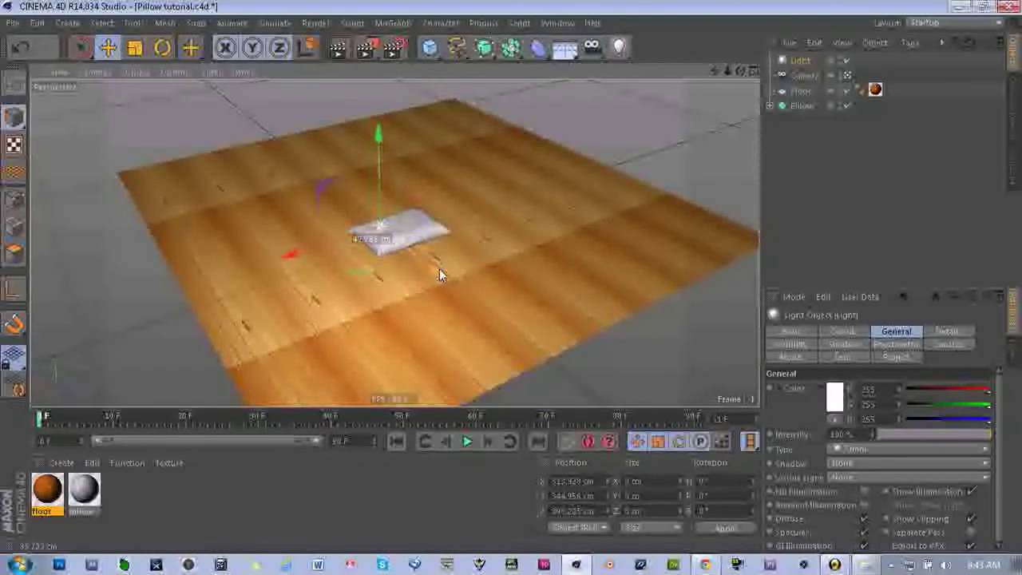
drag(290, 254, 269, 261)
scroll(342, 243, up, 7)
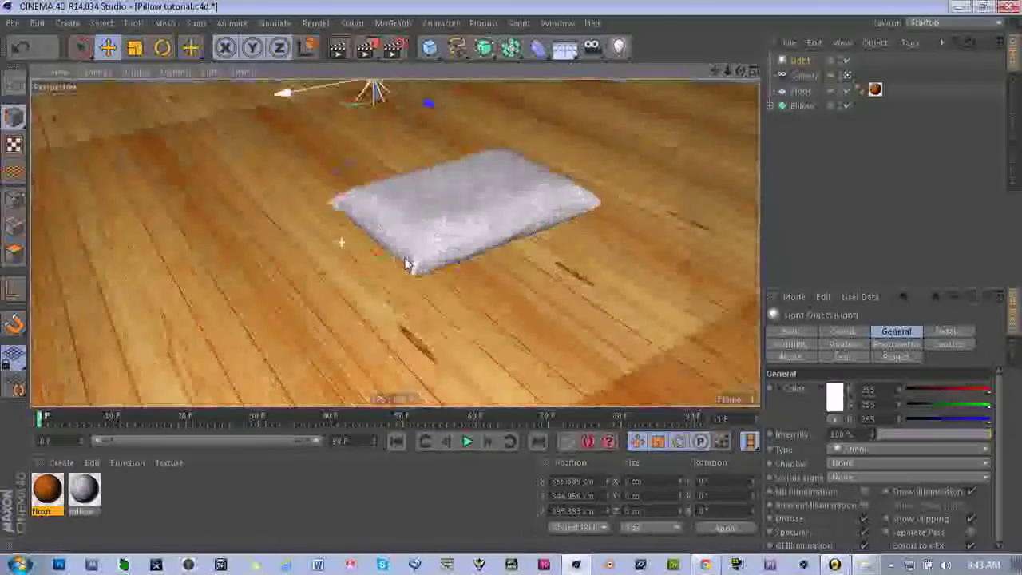
scroll(475, 256, up, 3)
Step: Shift the light farther forward and duplicate it along X to about -255.8 cm, on the pillow's opposite side
scroll(476, 256, down, 10)
drag(741, 71, 664, 67)
alt+drag(394, 243, 393, 243)
drag(741, 71, 715, 72)
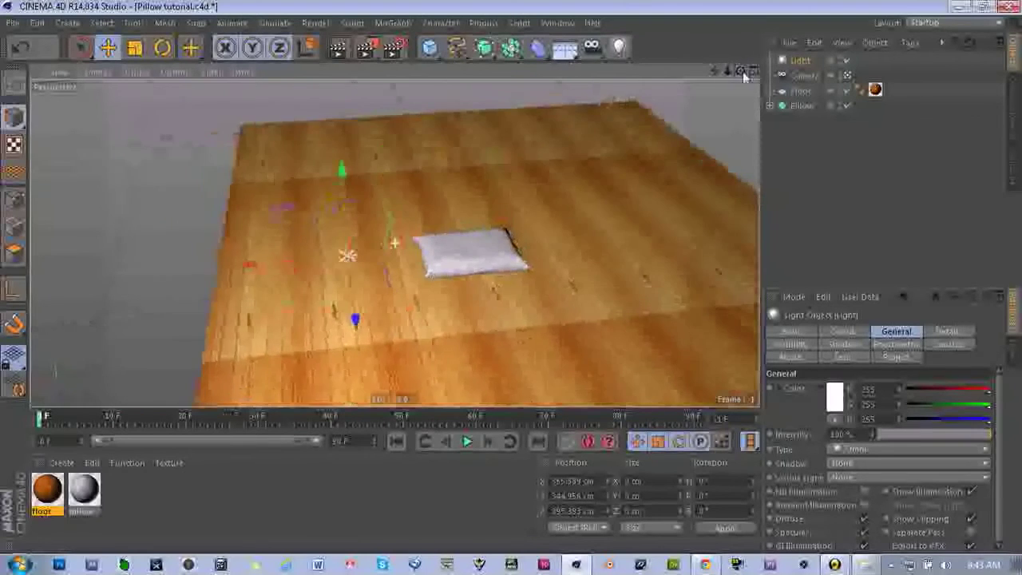
drag(250, 268, 259, 289)
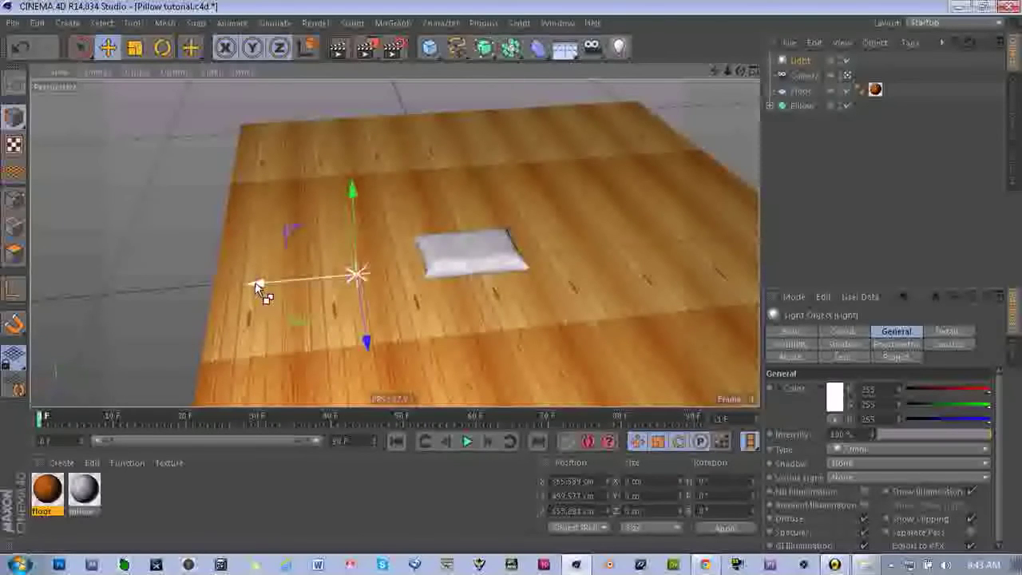
ctrl+drag(257, 288, 678, 293)
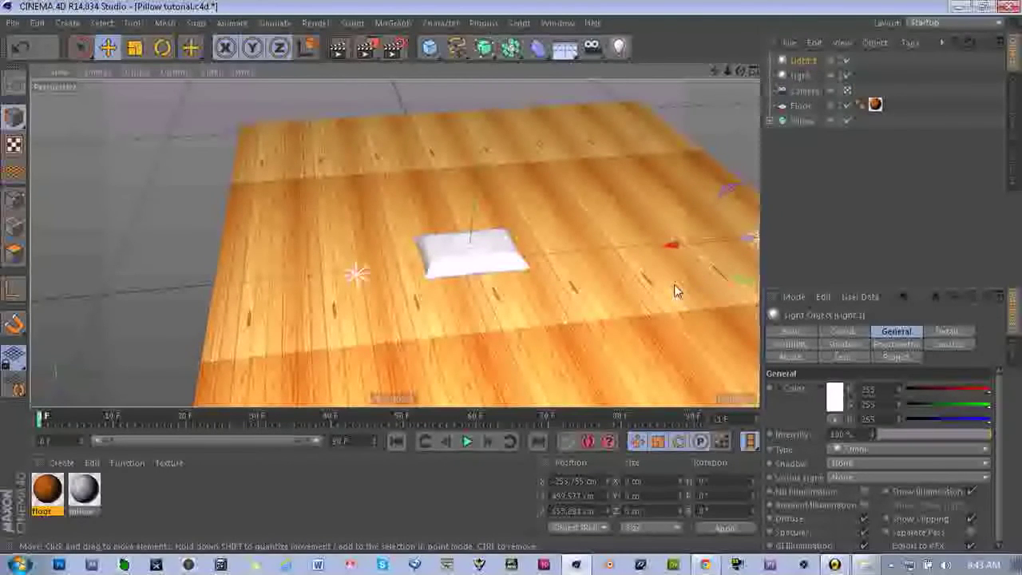
Step: Raise the duplicate light, Light.1, well above the floor and move it farther out along Z
mouse_move(741, 71)
mouse_down()
mouse_move(842, 50)
mouse_move(786, 82)
mouse_move(747, 52)
mouse_move(727, 69)
mouse_up()
scroll(519, 258, up, 5)
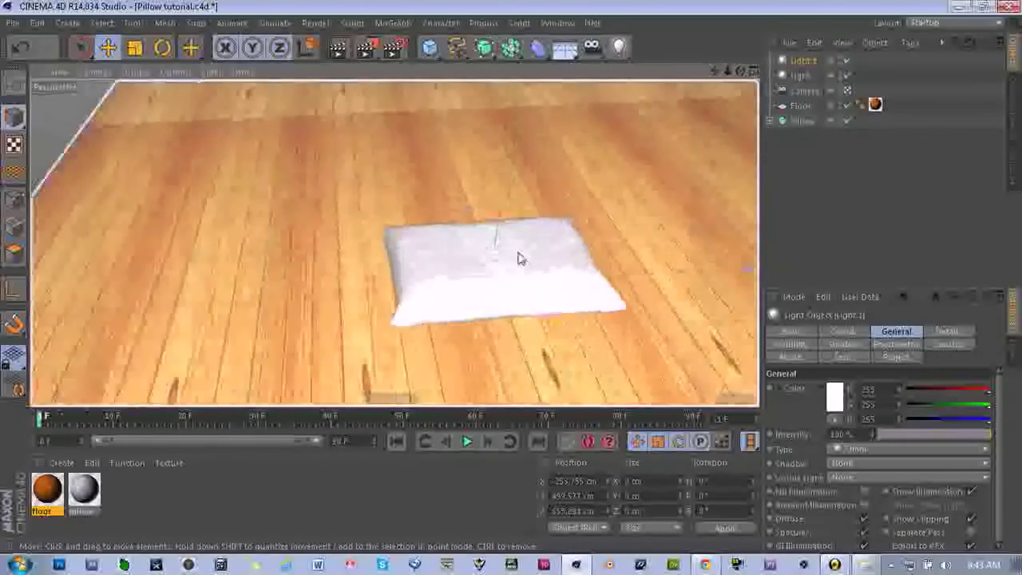
scroll(527, 253, down, 9)
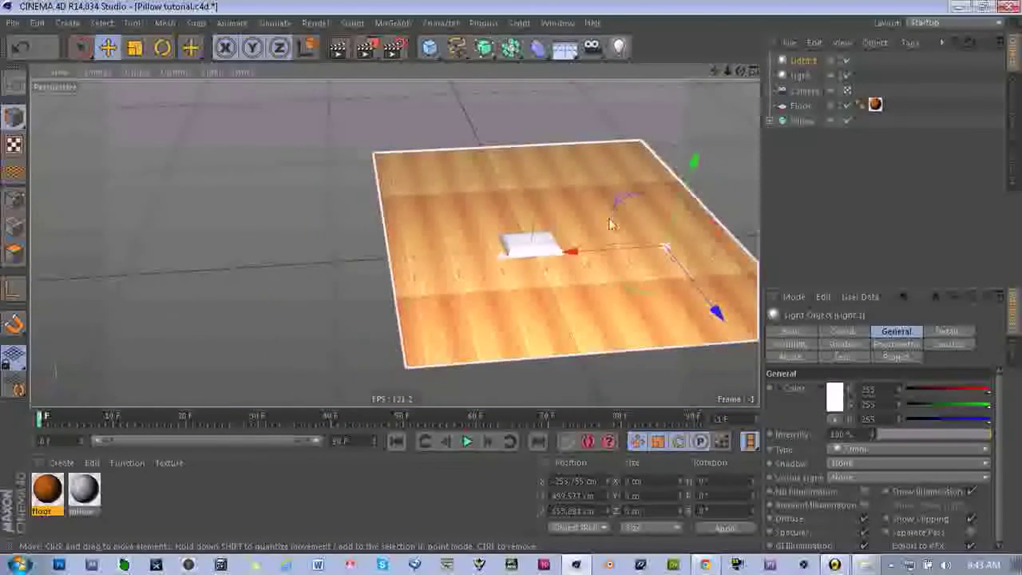
scroll(611, 224, up, 3)
scroll(611, 224, up, 1)
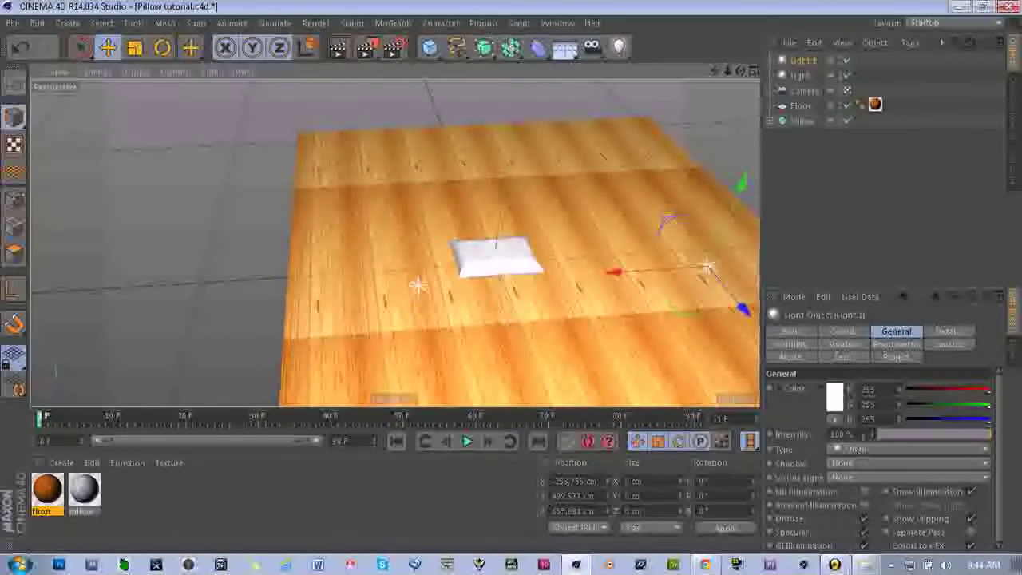
scroll(554, 291, up, 3)
mouse_move(741, 71)
mouse_down()
mouse_move(819, 45)
mouse_move(756, 75)
mouse_up()
scroll(561, 178, down, 6)
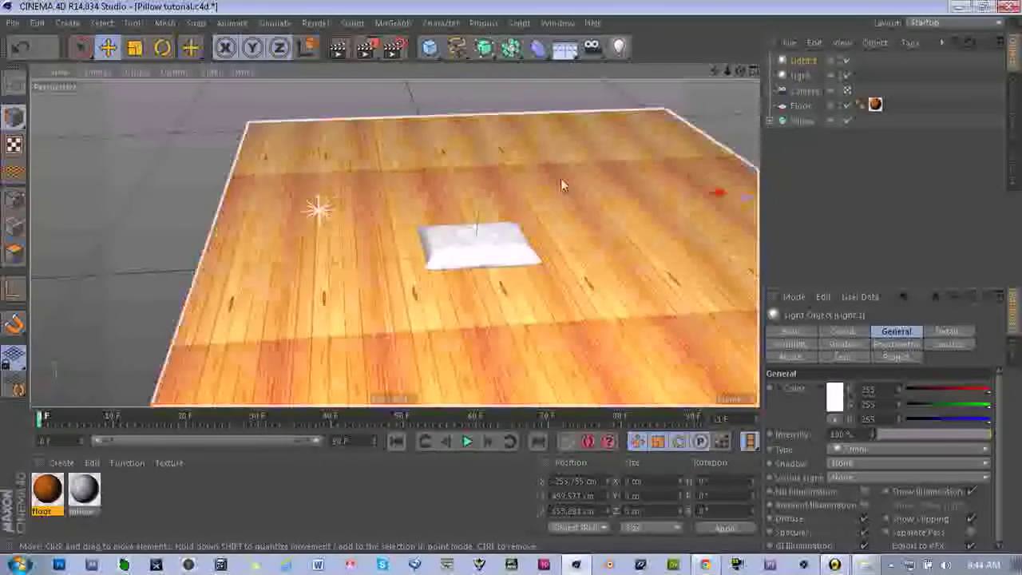
drag(660, 100, 659, 83)
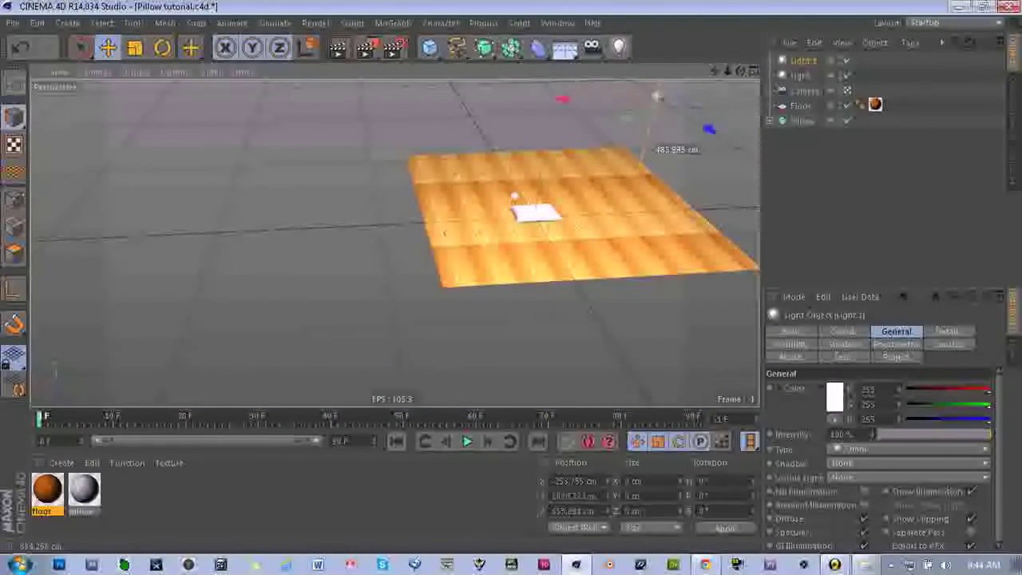
drag(730, 167, 789, 209)
scroll(599, 209, up, 6)
Step: Move the original light farther out from the pillow and higher, and frame the pillow closely from one corner
click(226, 192)
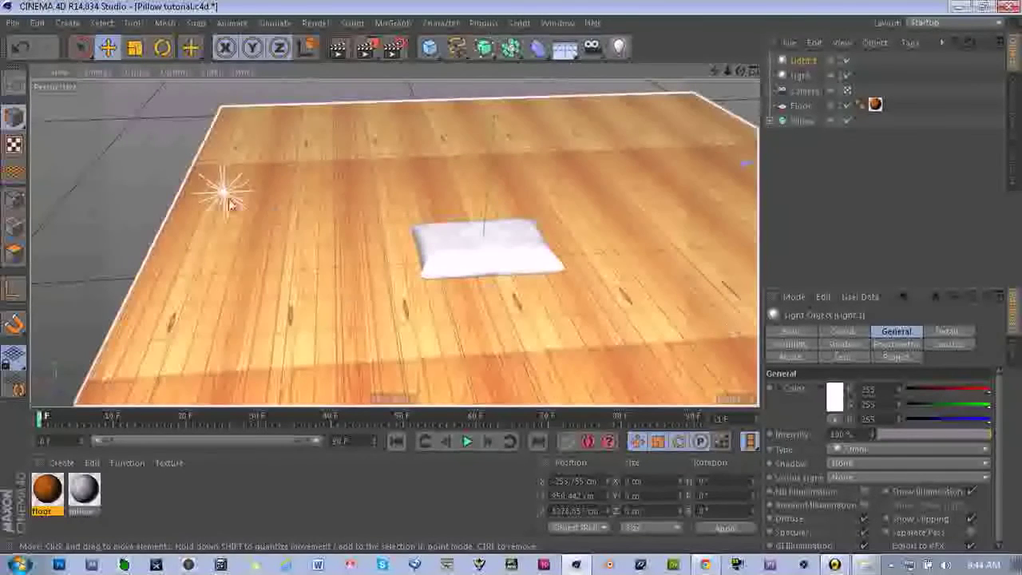
drag(125, 195, 83, 200)
drag(157, 242, 113, 121)
scroll(381, 240, up, 8)
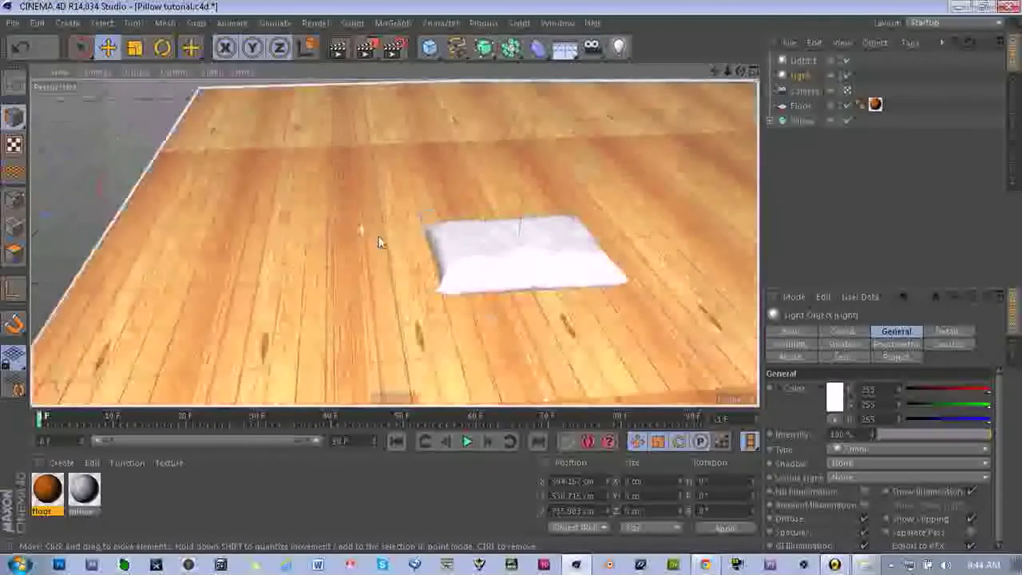
drag(715, 71, 557, 52)
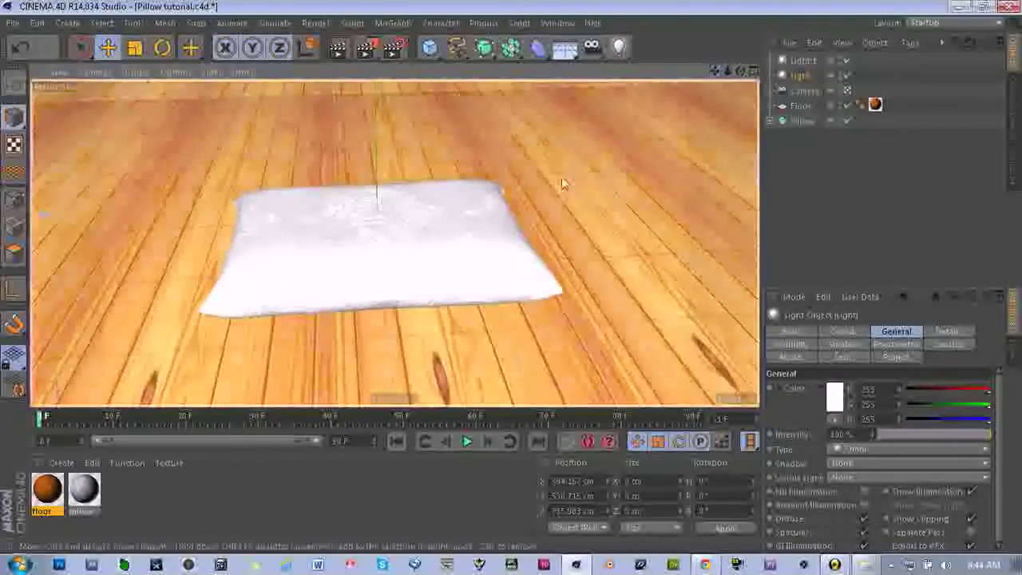
scroll(561, 178, up, 3)
drag(740, 71, 770, 6)
alt+drag(675, 88, 715, 94)
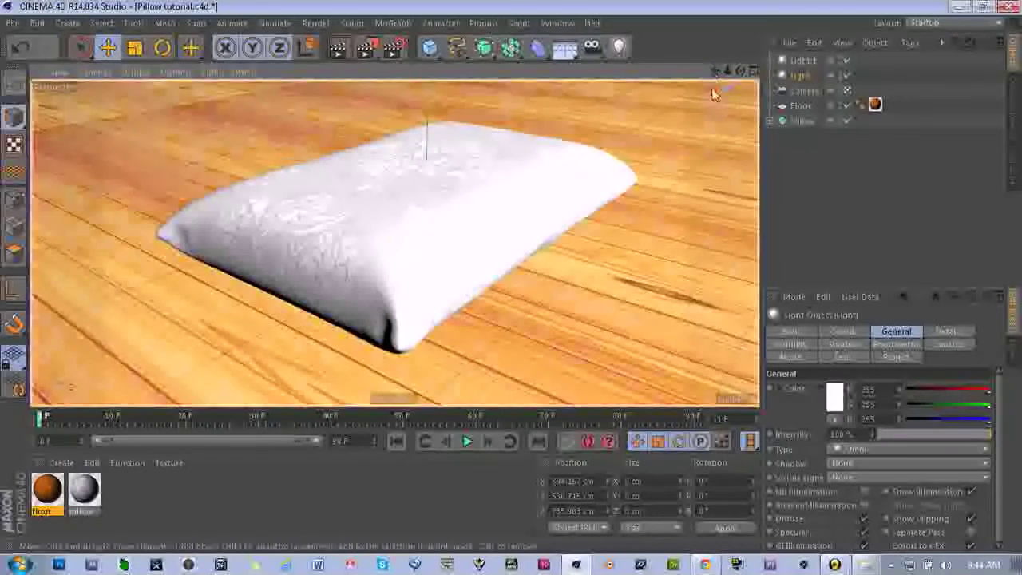
Step: Add a VrayLight tag to Light.1 and to the original Light
right_click(809, 61)
mouse_move(881, 148)
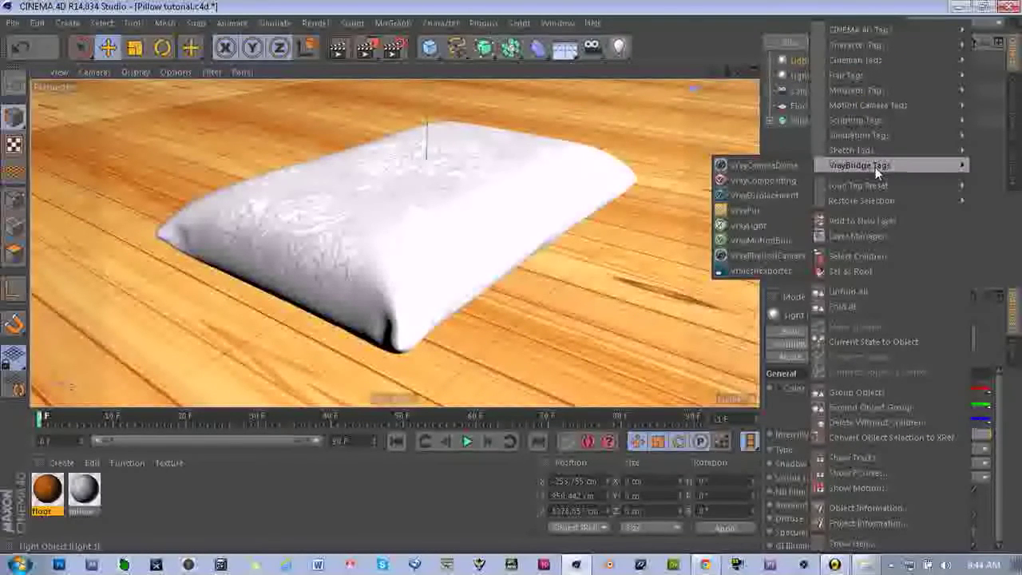
click(749, 229)
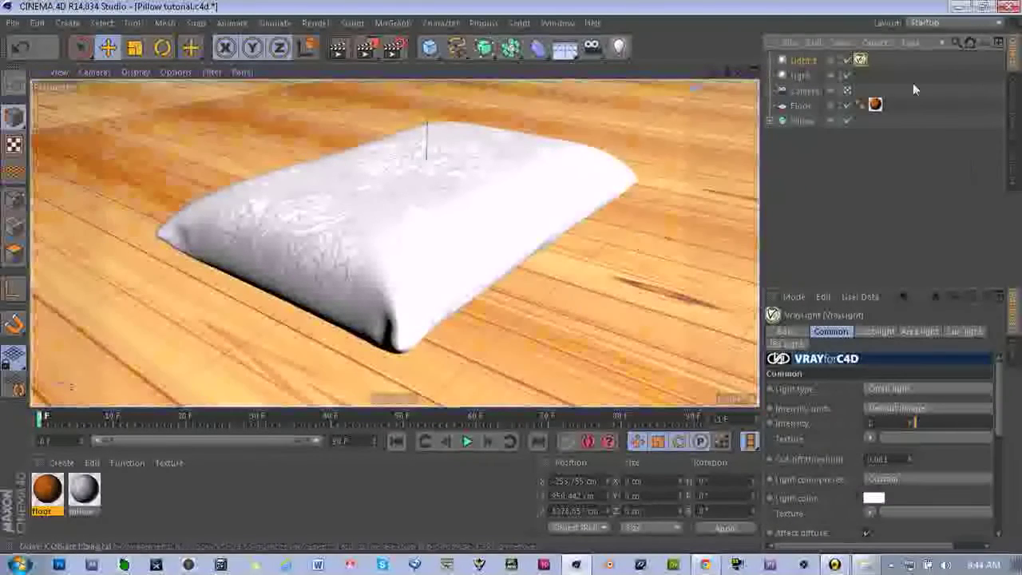
click(803, 76)
right_click(803, 75)
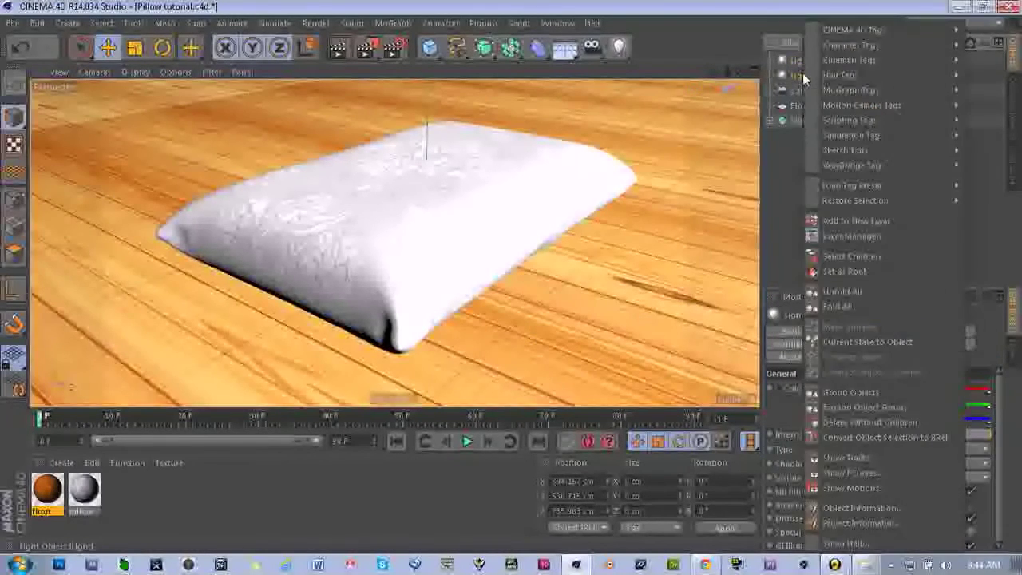
mouse_move(870, 163)
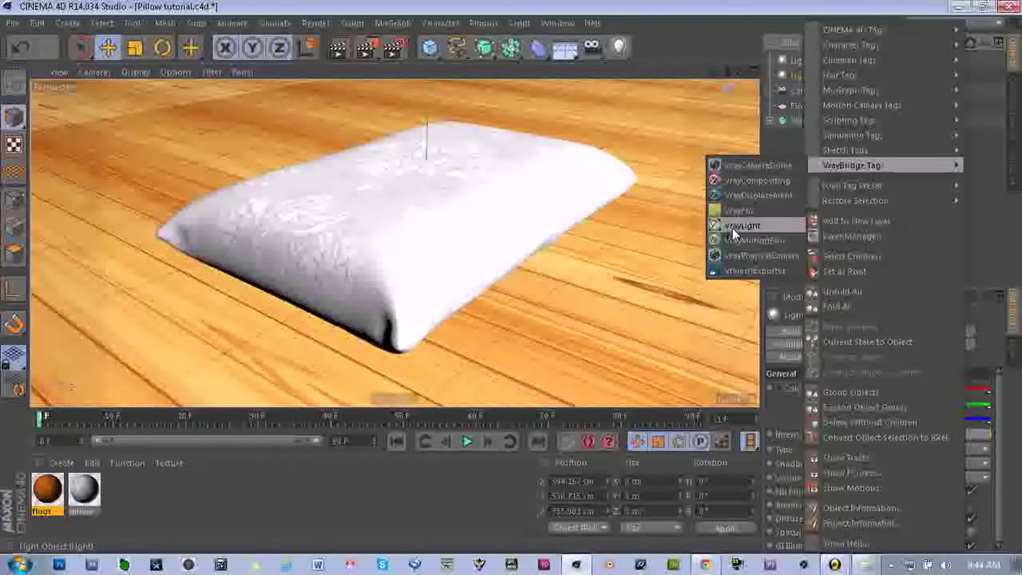
click(733, 227)
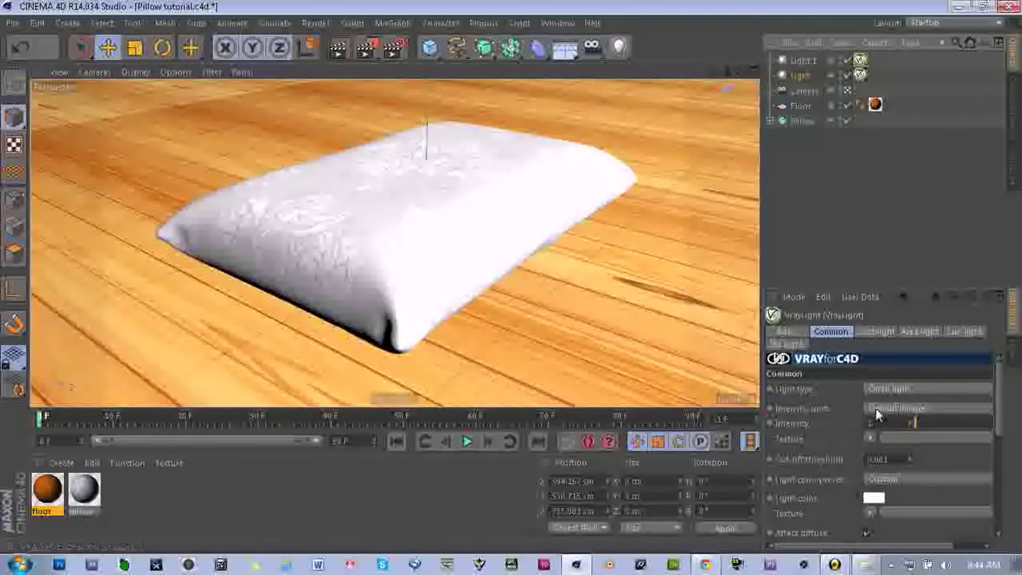
Step: Enable shadows in the VrayLight tags of both lights
drag(1002, 403, 1007, 479)
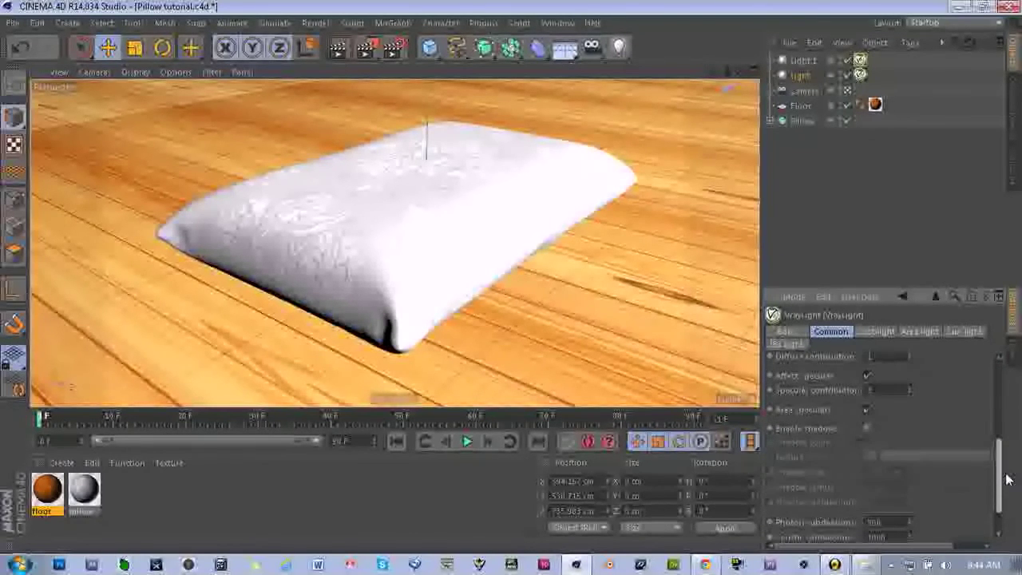
click(869, 429)
click(861, 75)
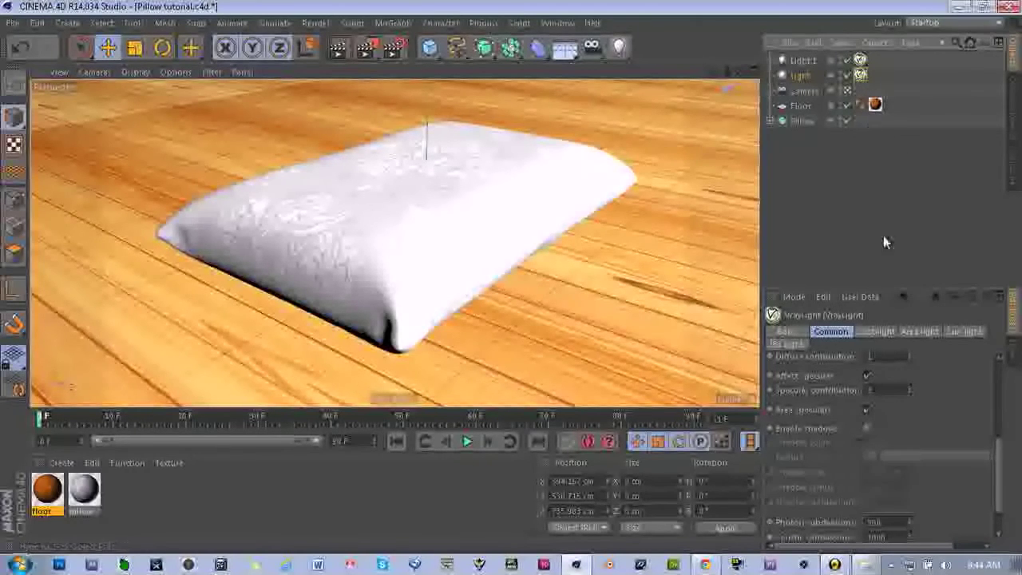
scroll(882, 400, down, 2)
click(868, 384)
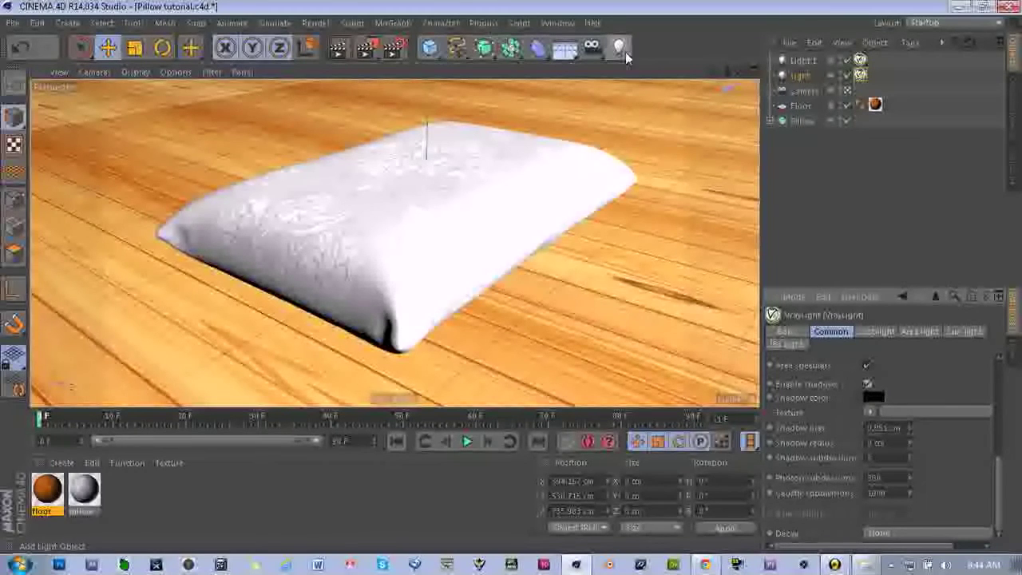
Step: Render the active view to check the lighting and shadows on the pillow, and stop the render
click(381, 172)
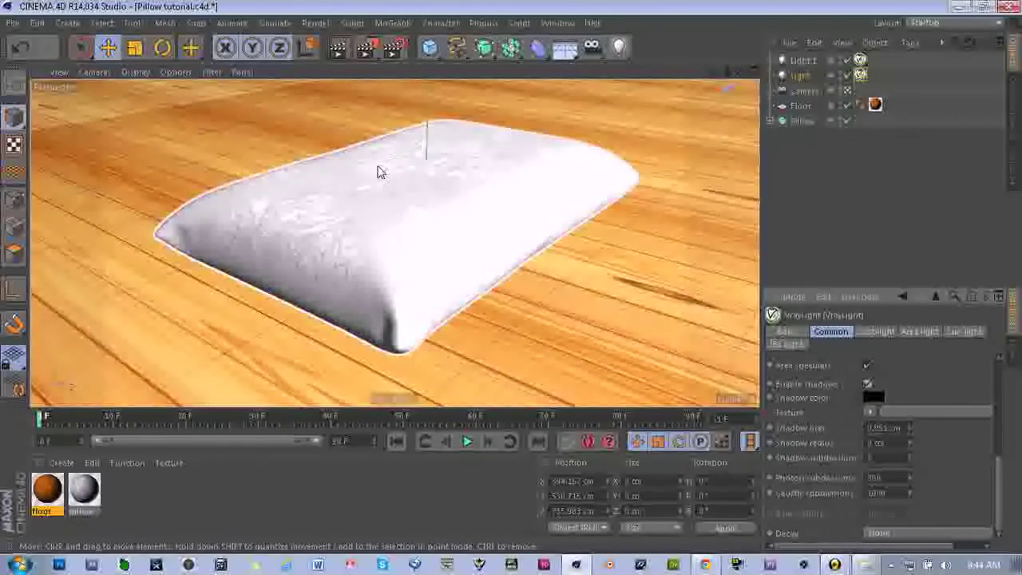
key(ctrl+r)
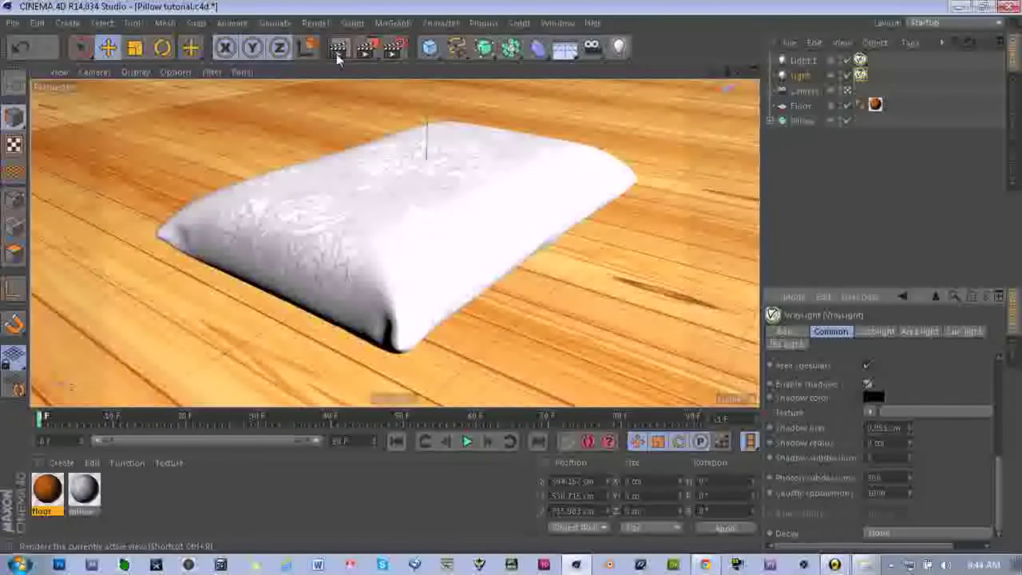
click(336, 53)
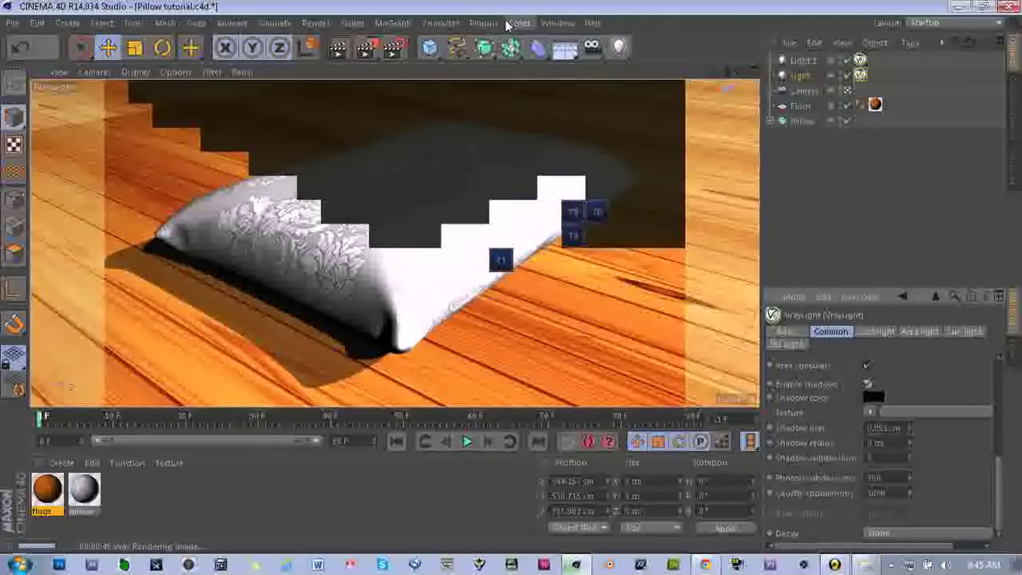
click(473, 239)
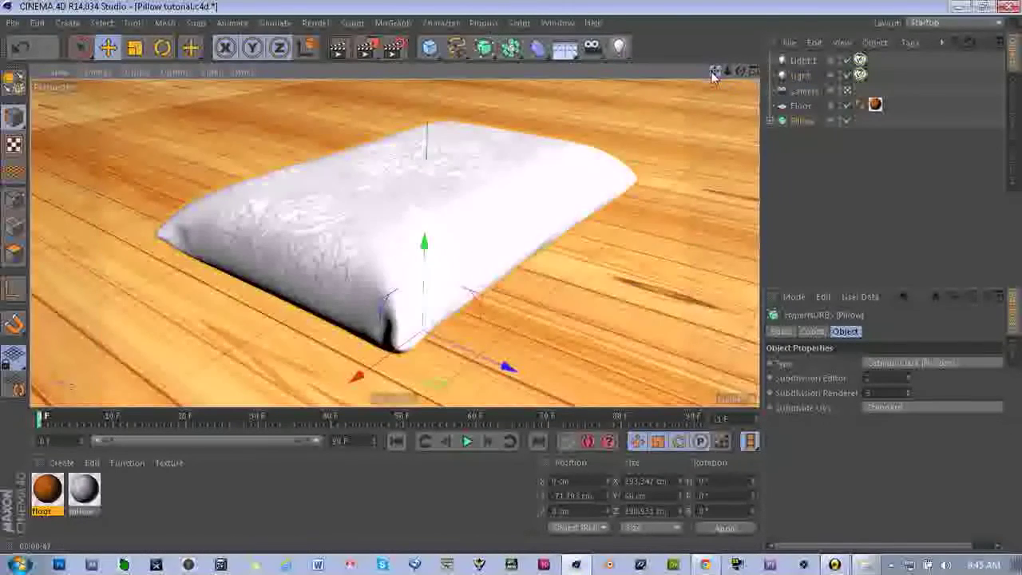
Step: Disable Light.1 so that only the original light illuminates the pillow scene
drag(714, 72, 711, 75)
scroll(589, 122, down, 2)
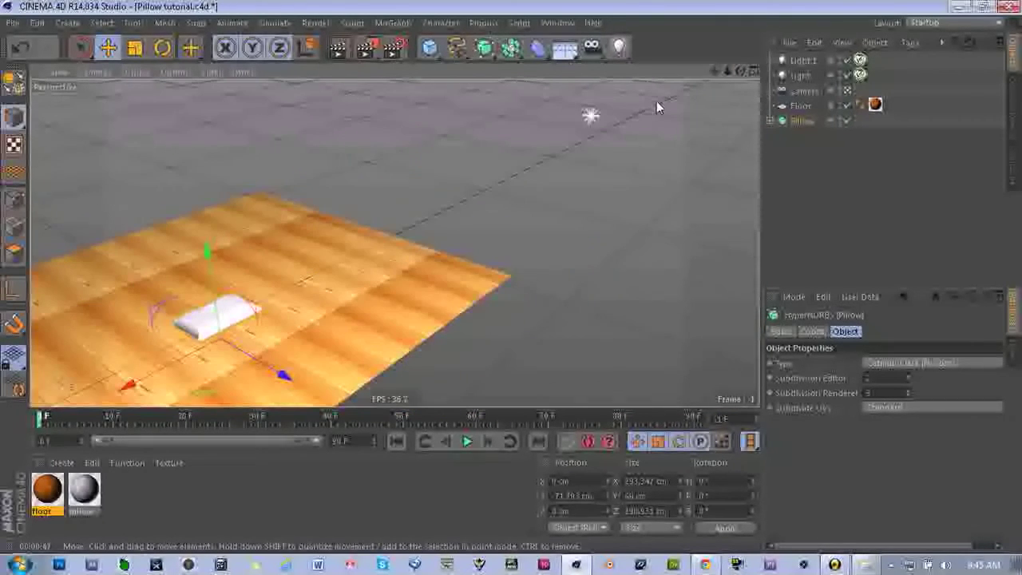
click(589, 116)
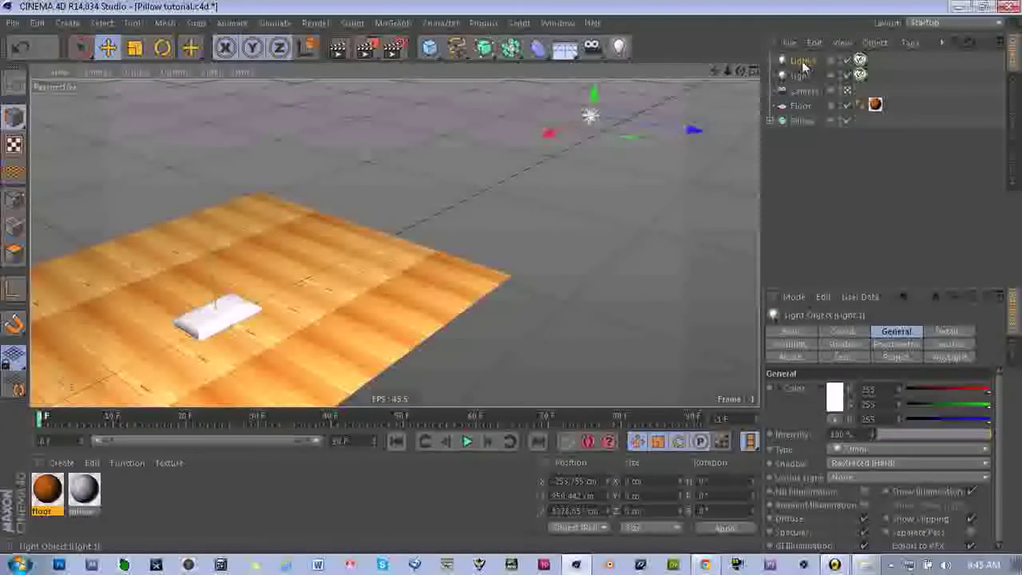
click(847, 61)
Step: Move the original light along its X and Z axes toward the pillow and lower it
scroll(381, 130, up, 3)
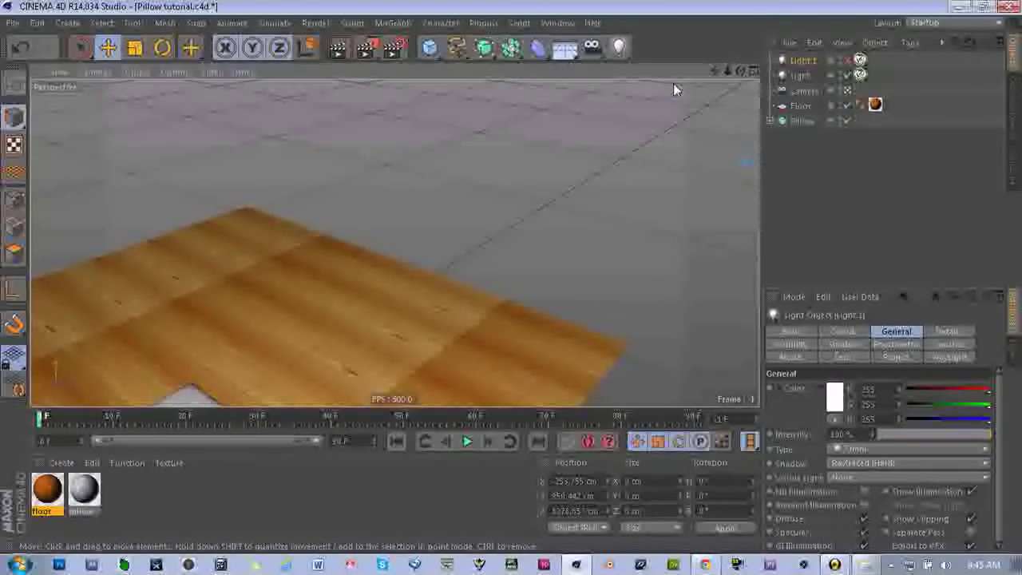
drag(716, 74, 718, 73)
click(801, 76)
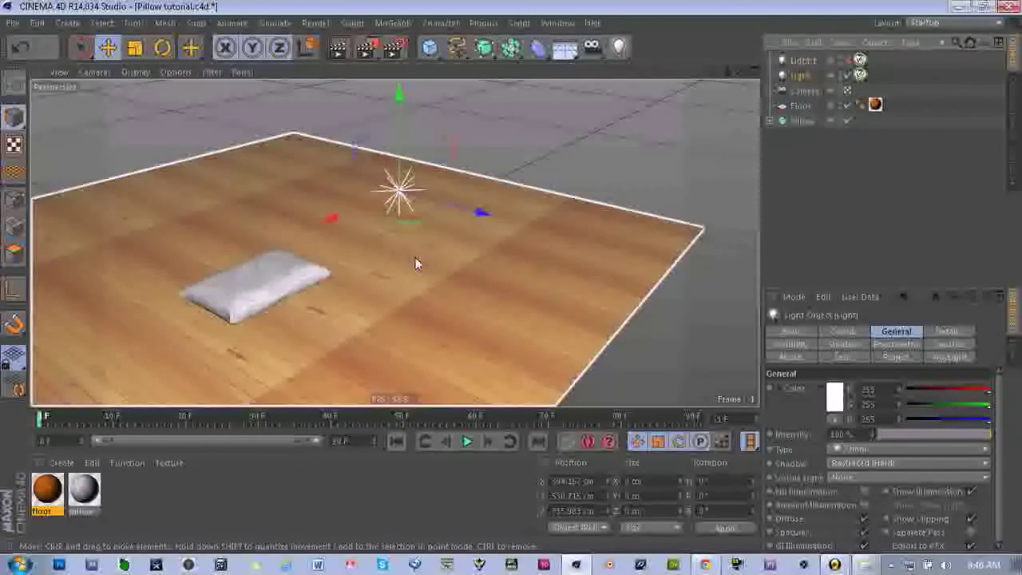
scroll(415, 257, down, 3)
drag(486, 253, 438, 243)
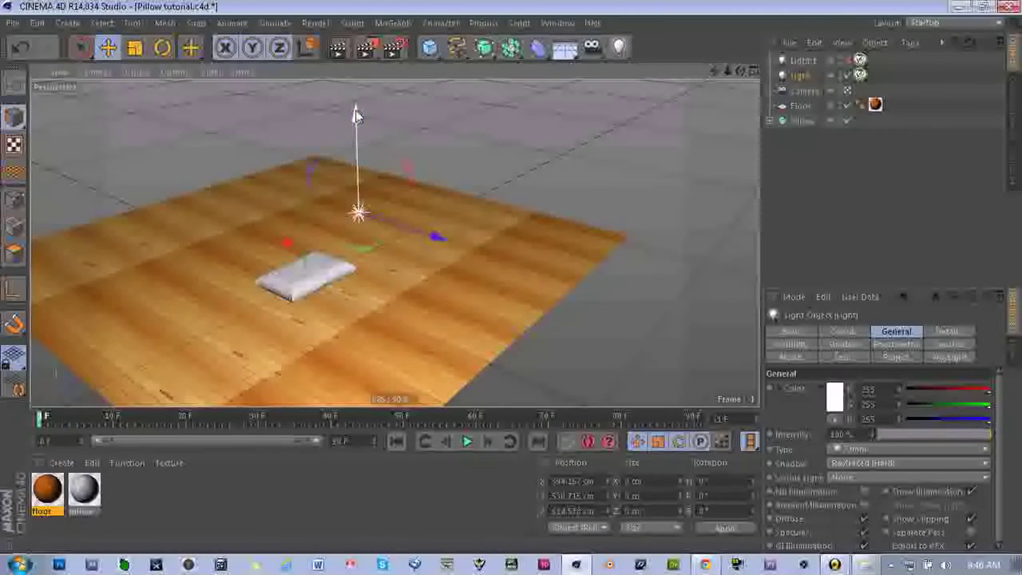
drag(352, 170, 352, 190)
drag(289, 298, 262, 311)
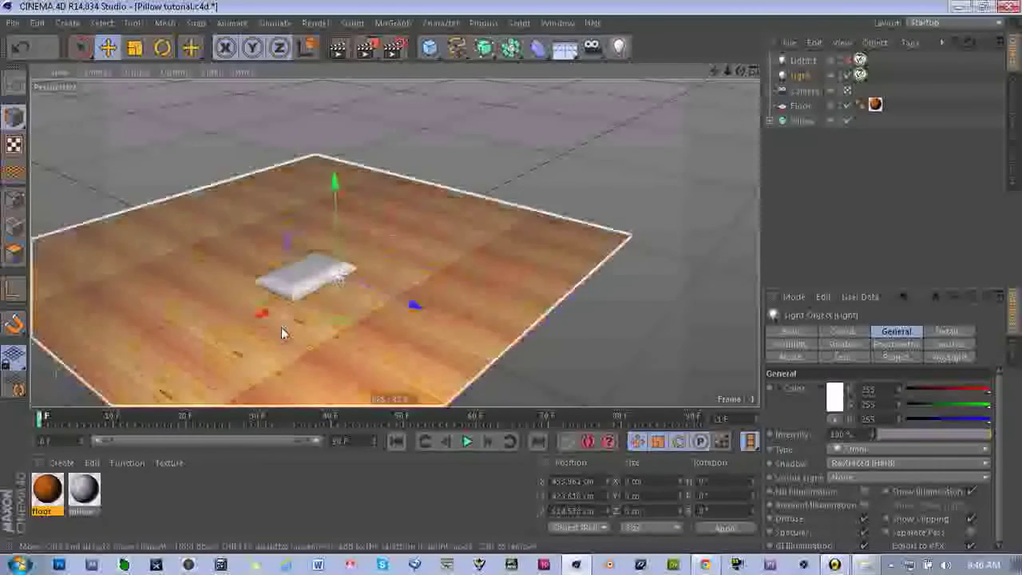
Step: Frame the pillow closely and render the active view to check the lighting from the single light
scroll(281, 327, up, 3)
scroll(308, 253, up, 8)
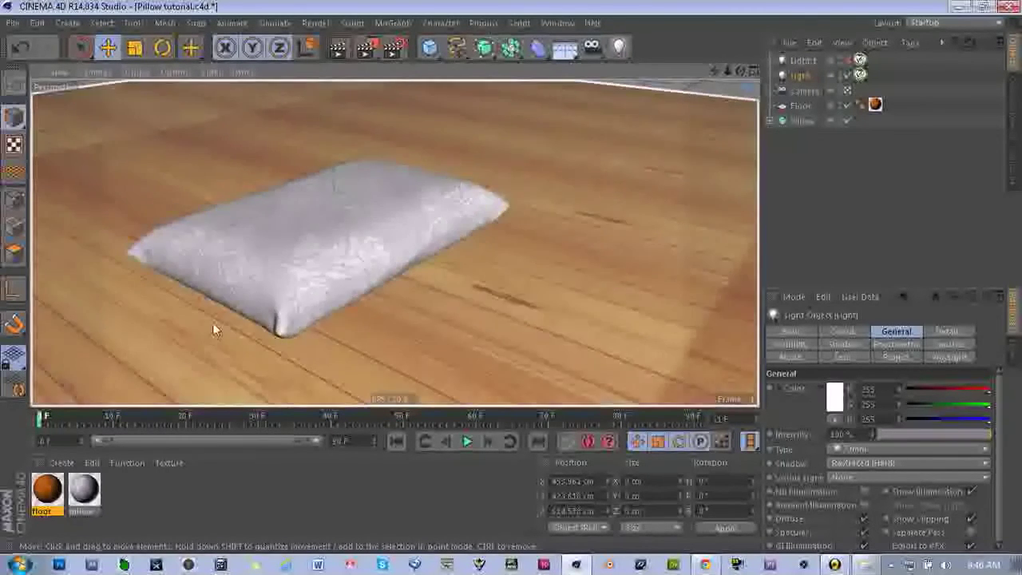
drag(716, 71, 796, 70)
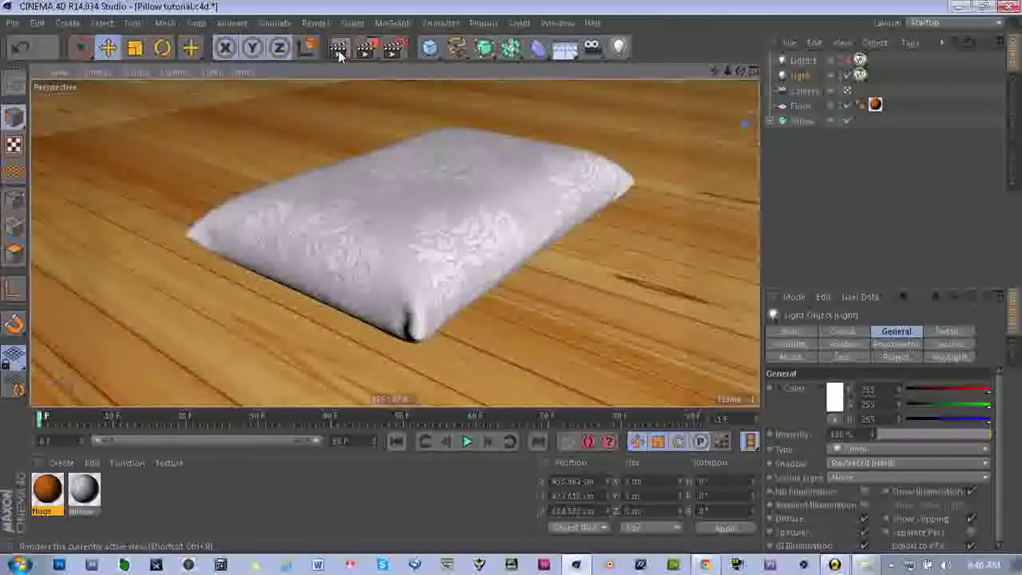
click(339, 49)
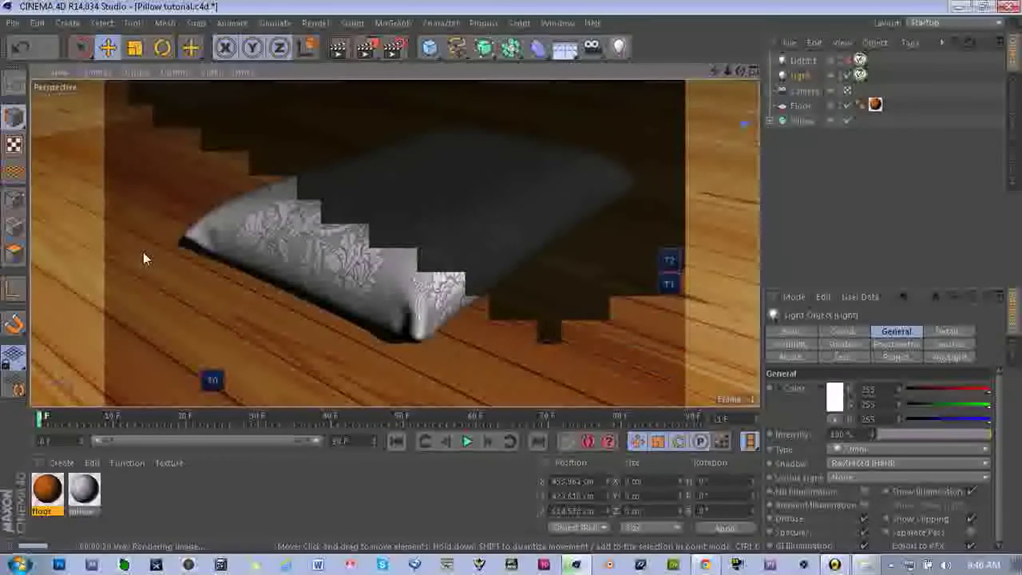
Step: Set the shadow radius in the original light's VrayLight tag to 5 cm
click(859, 60)
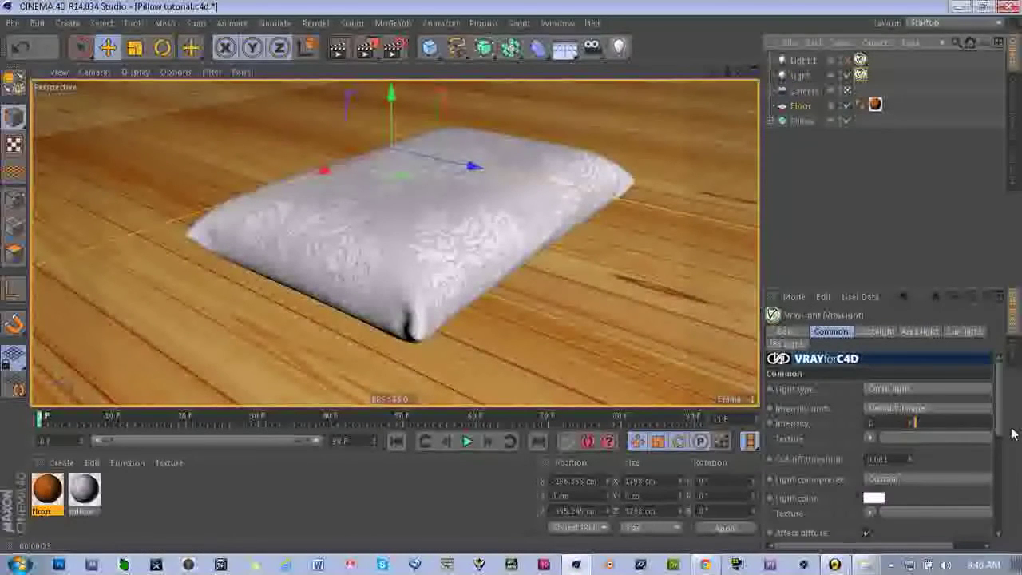
scroll(1012, 434, down, 3)
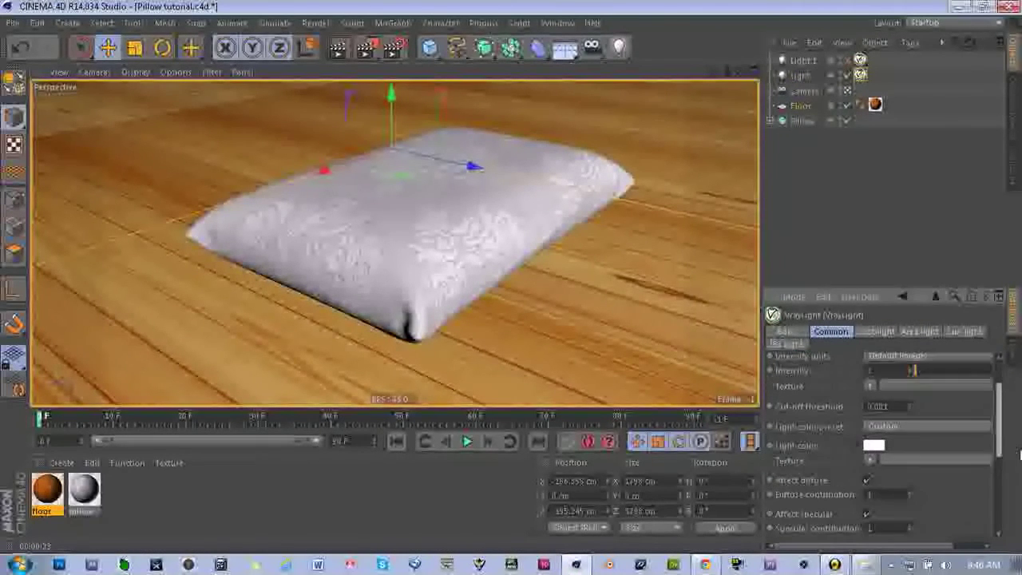
drag(1021, 454, 1021, 522)
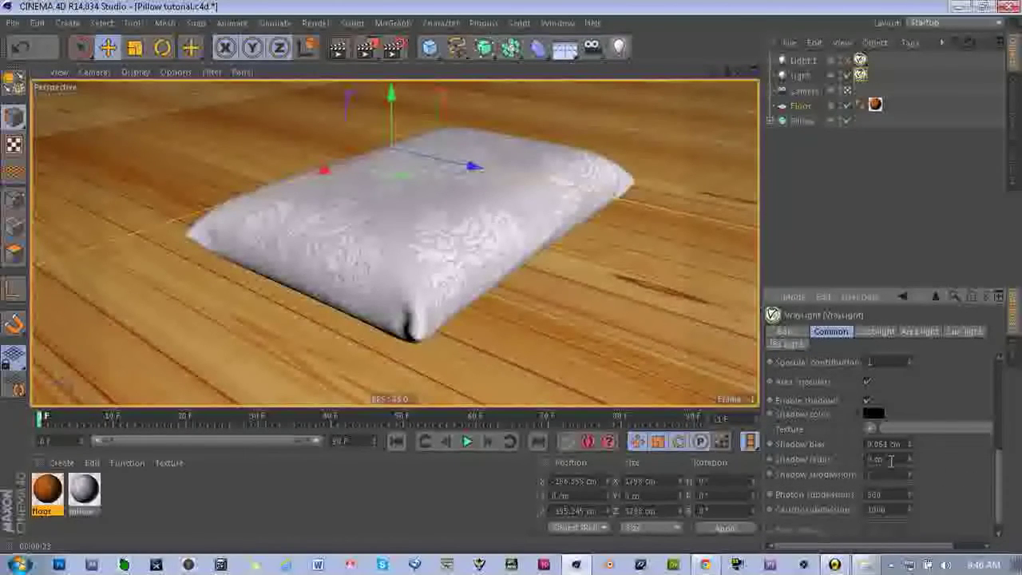
drag(885, 461, 859, 463)
text(5)
Step: Enable the Reflection Layer of the floor material and set its reflection color brightness to 70%
double_click(49, 491)
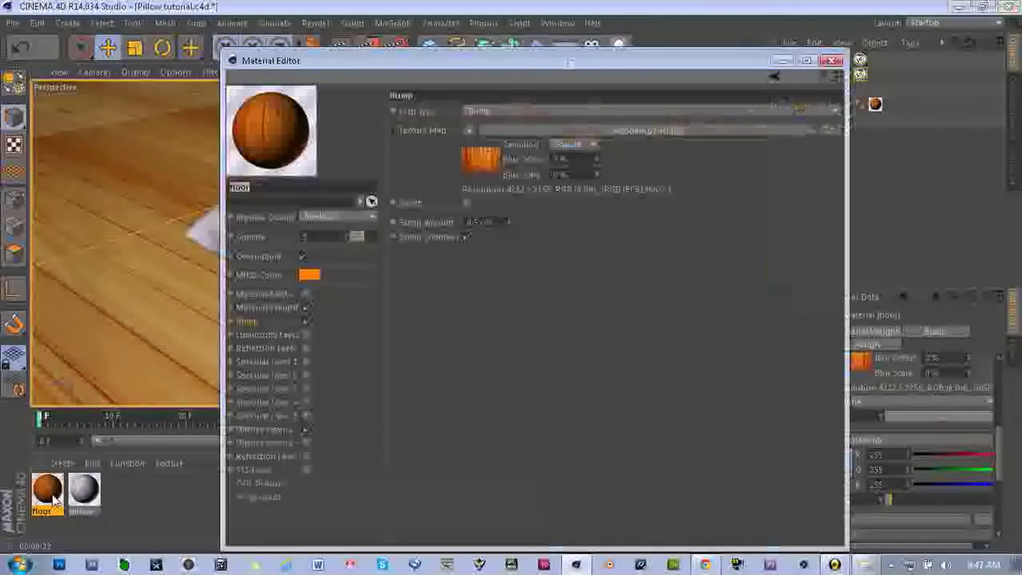
click(271, 350)
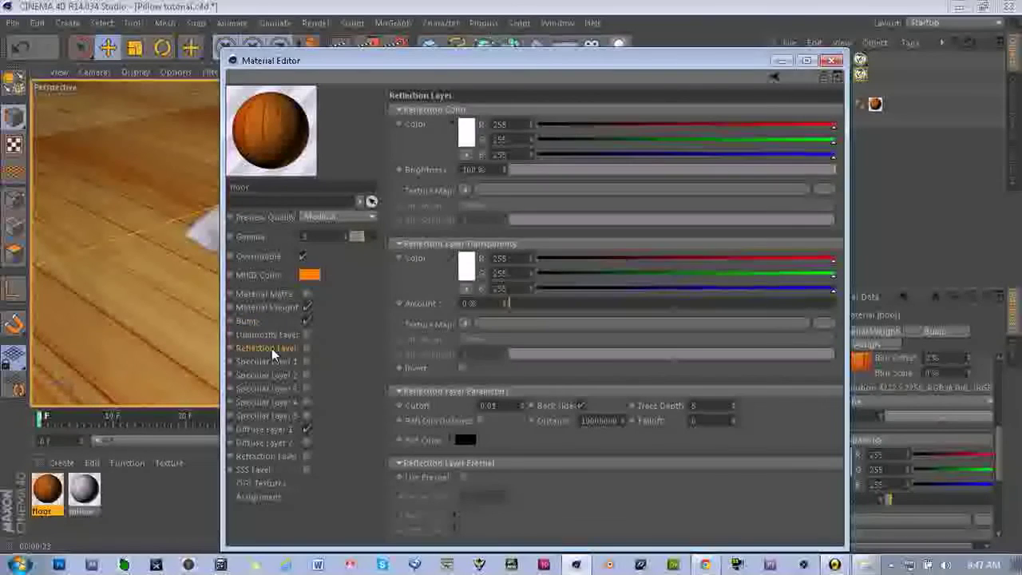
click(306, 349)
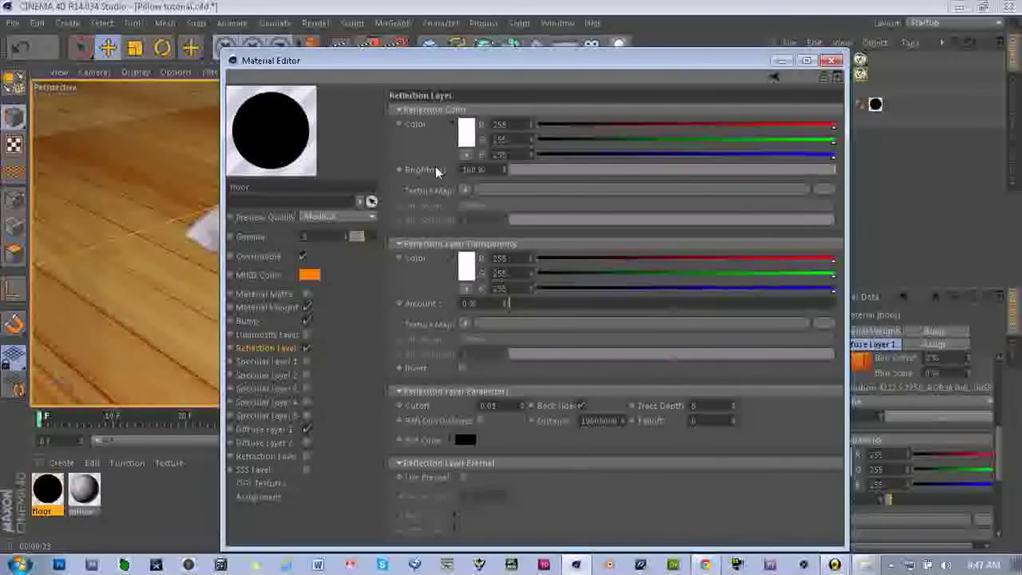
click(471, 169)
key(Return)
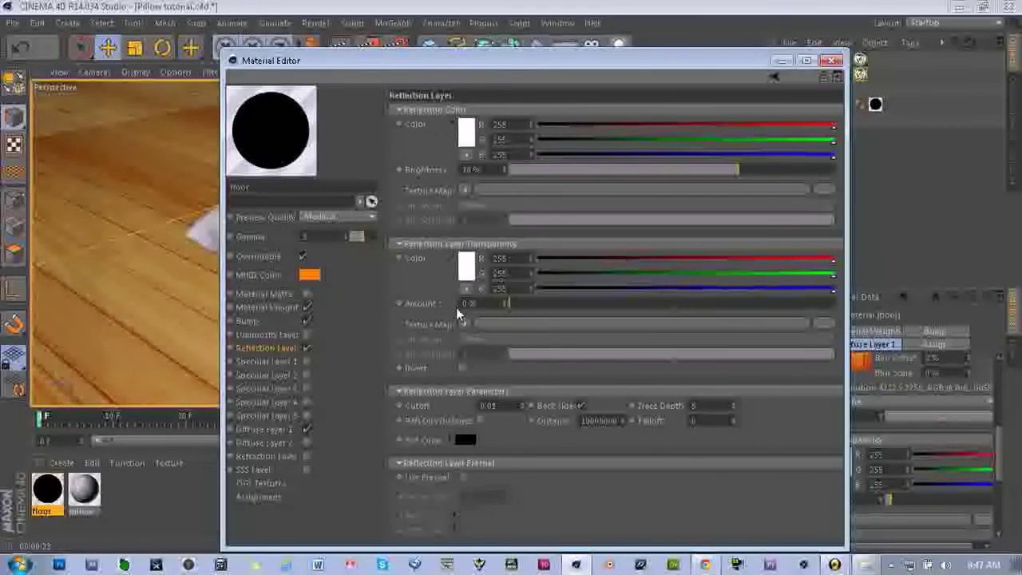
Step: Set the floor material's reflection layer transparency amount to 70% and its trace depth to 4, and close the material
drag(509, 304, 790, 308)
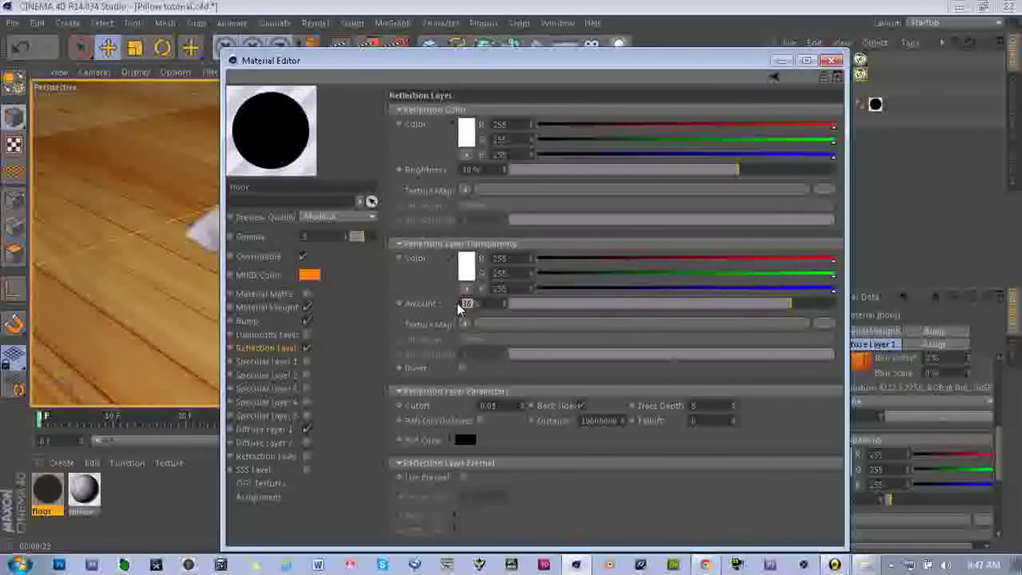
key(Return)
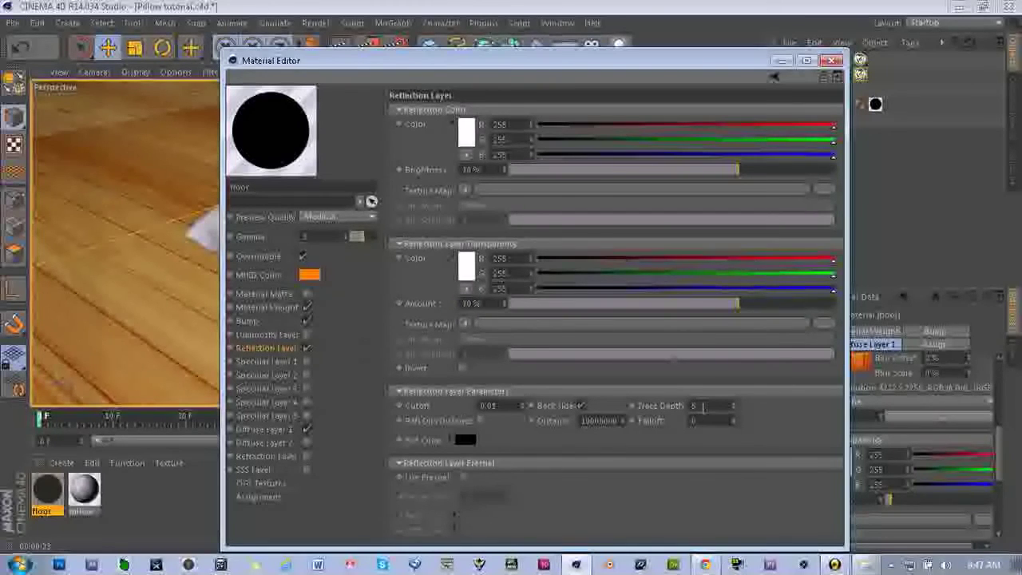
double_click(700, 406)
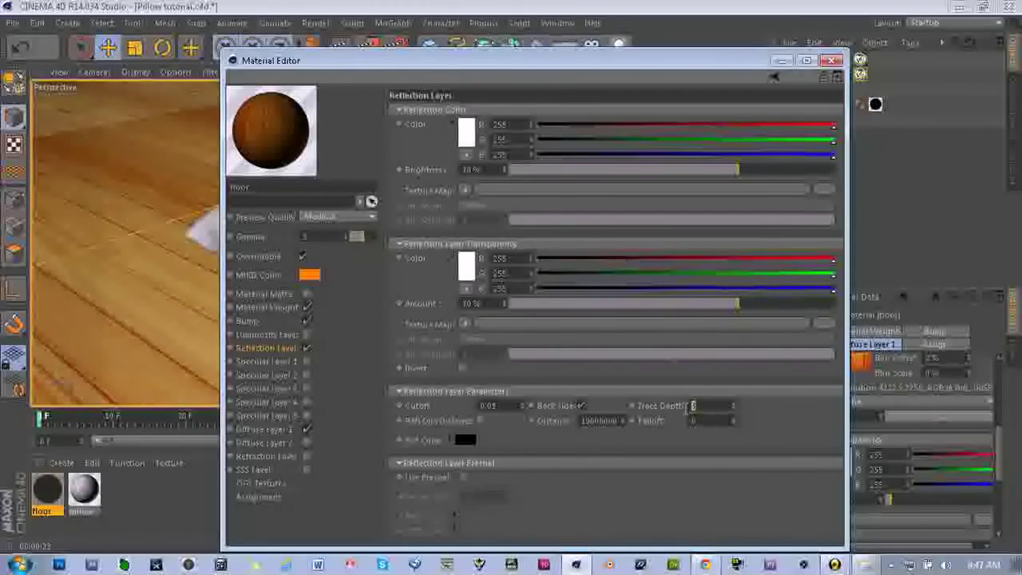
text(4)
click(835, 61)
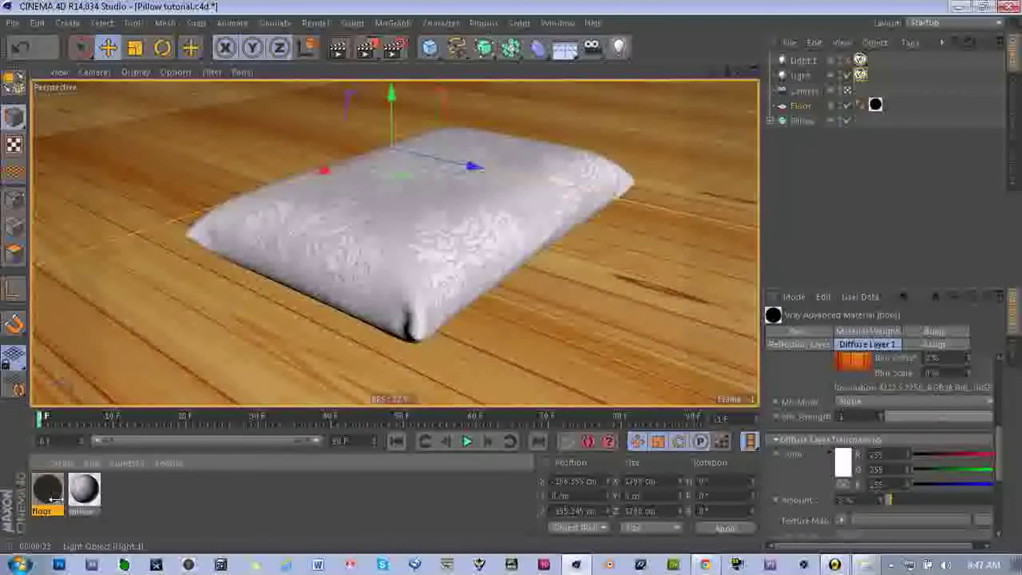
Step: Render the active view to check the floor's reflection and the softened shadow
click(171, 515)
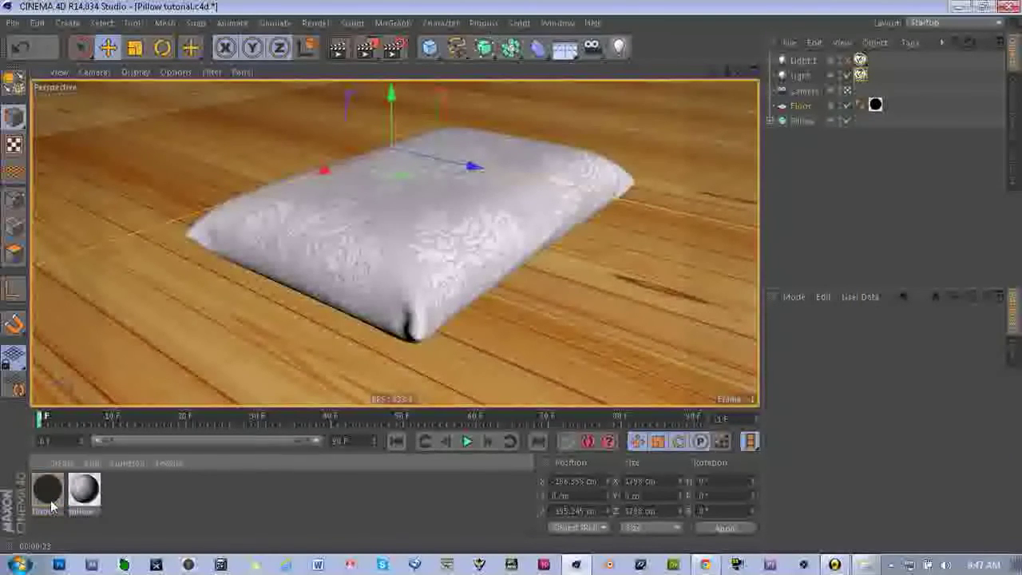
click(339, 49)
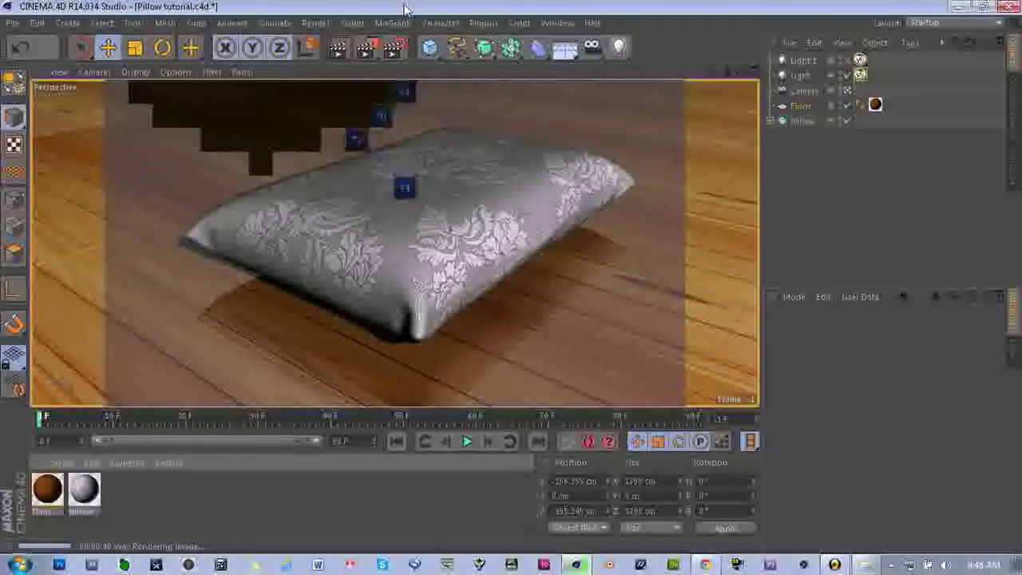
Step: Set the Diffuse Layer 1 brightness of the floor material to 80% and close the material
double_click(48, 489)
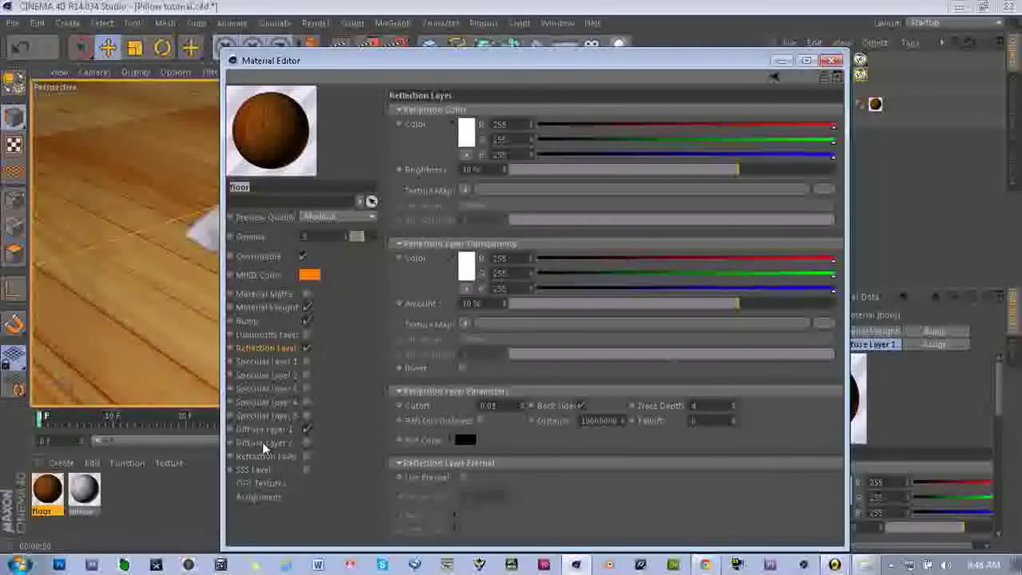
click(264, 445)
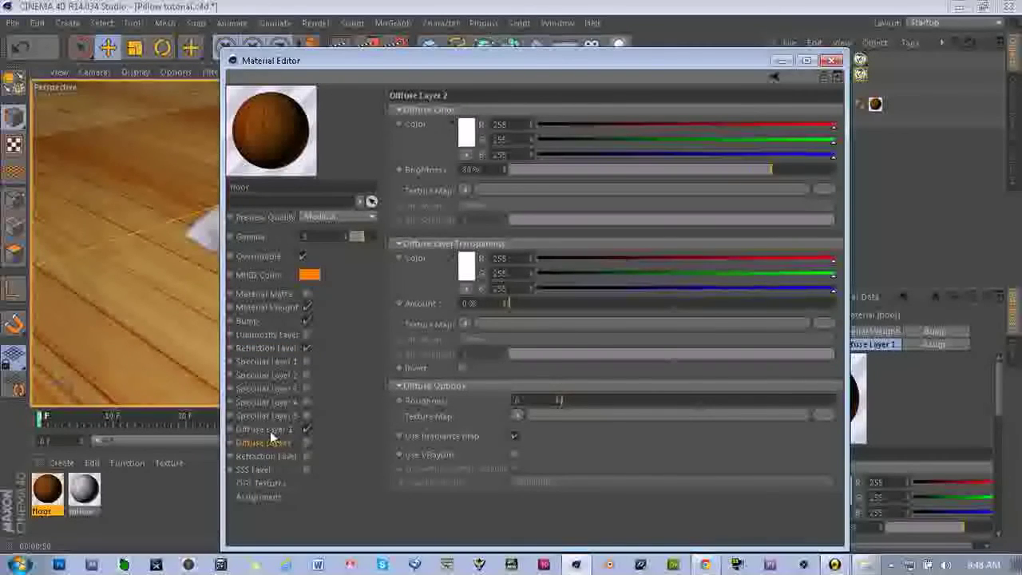
click(264, 430)
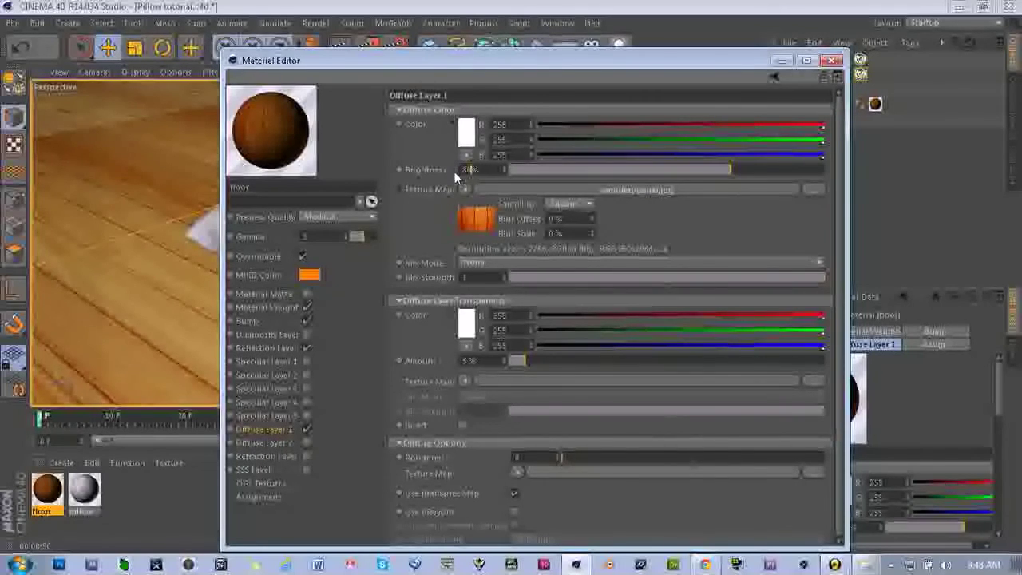
key(Return)
click(833, 61)
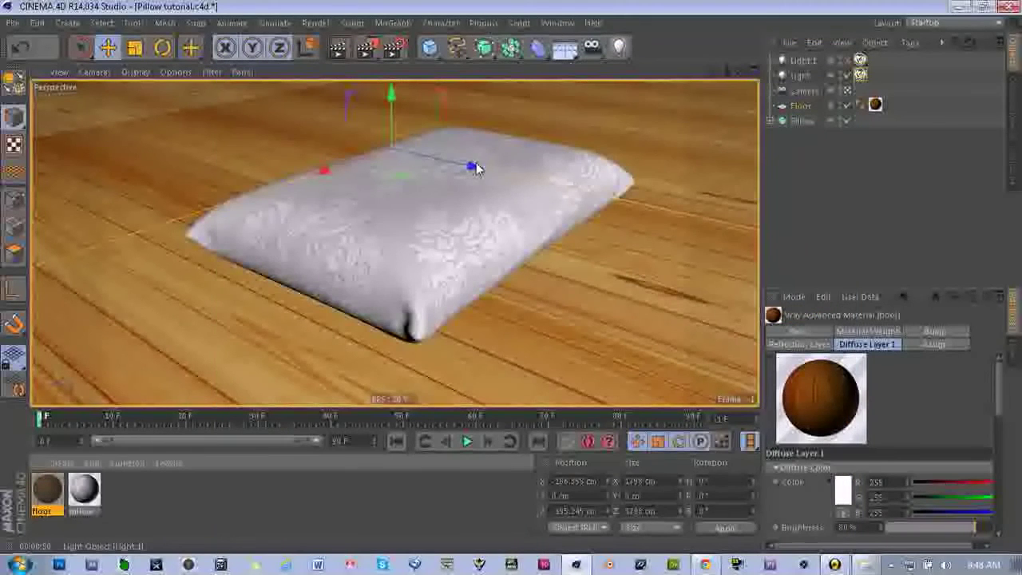
Step: Reframe the pillow from a slightly higher angle and render the scene to the Picture Viewer
drag(715, 70, 704, 84)
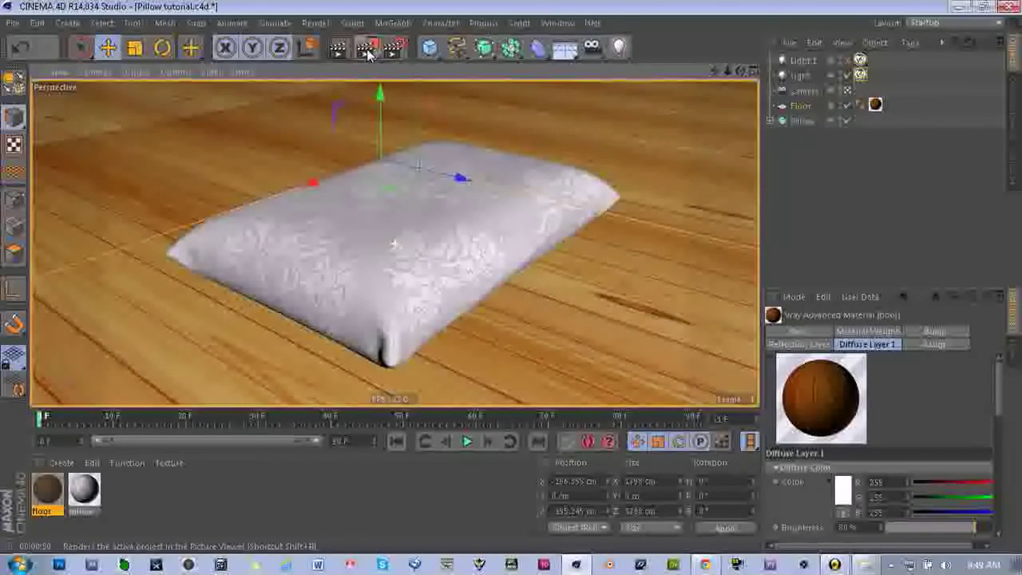
drag(741, 73, 703, 74)
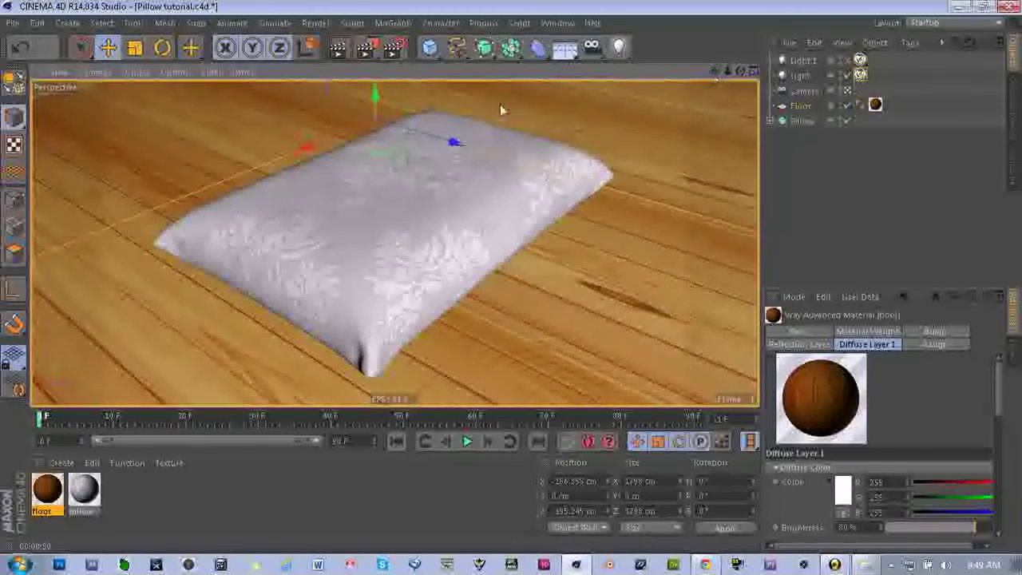
click(366, 50)
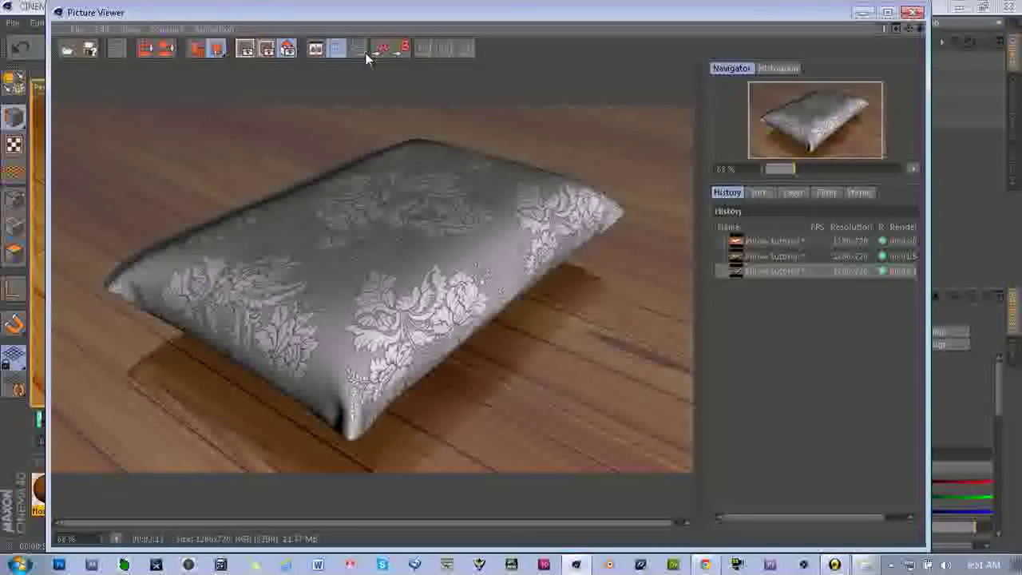
Step: Save the render as a PNG still image, appending 101 to the file name Pillow tutorial, and close the Picture Viewer
mouse_move(789, 169)
mouse_down()
mouse_move(781, 172)
mouse_move(793, 169)
mouse_up()
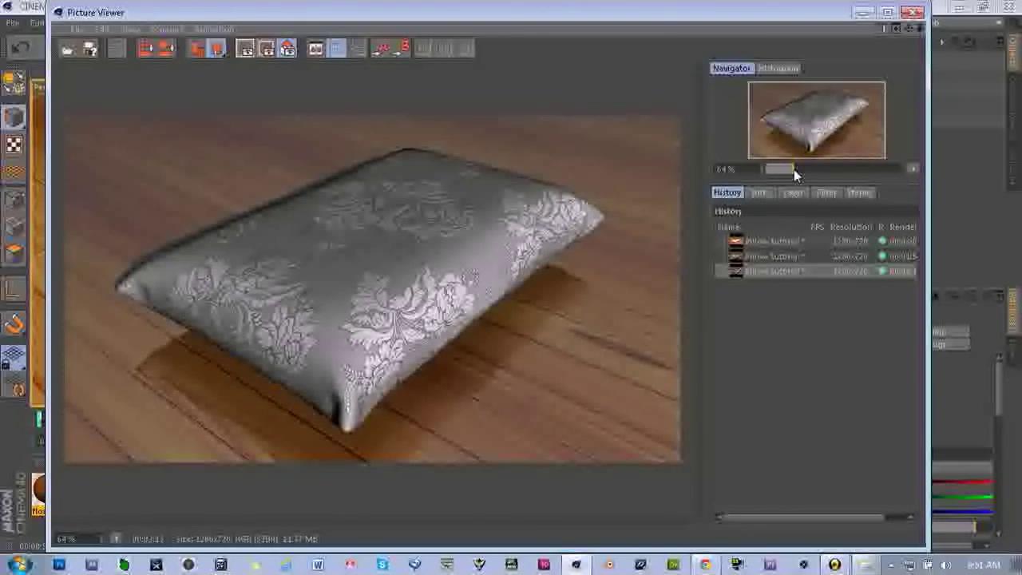
click(89, 49)
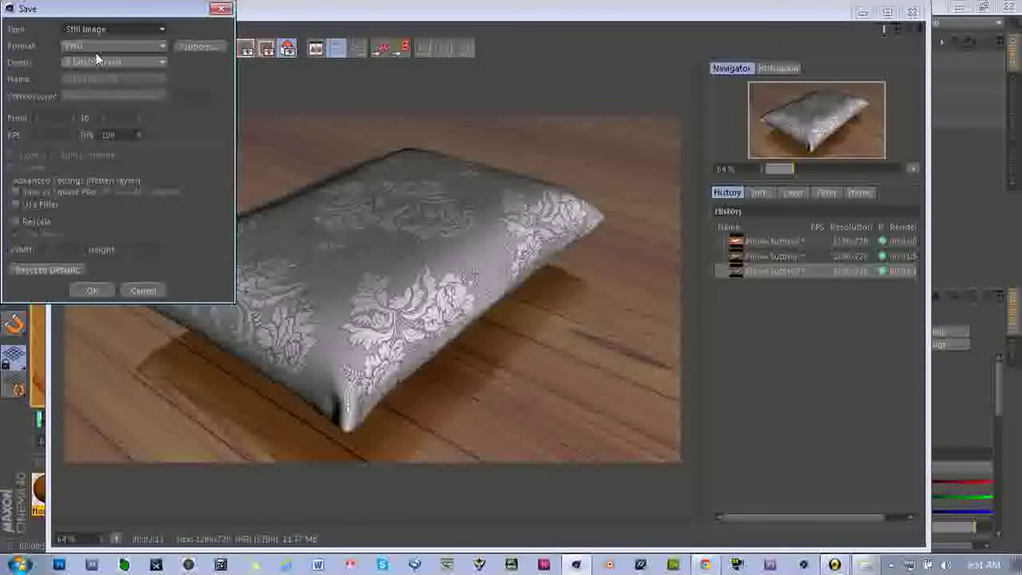
click(111, 135)
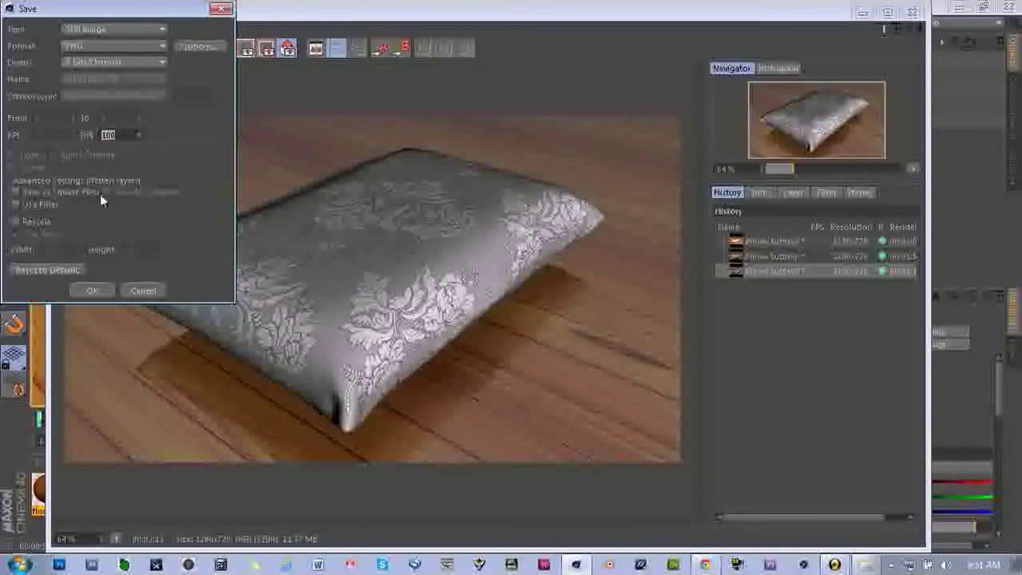
click(93, 290)
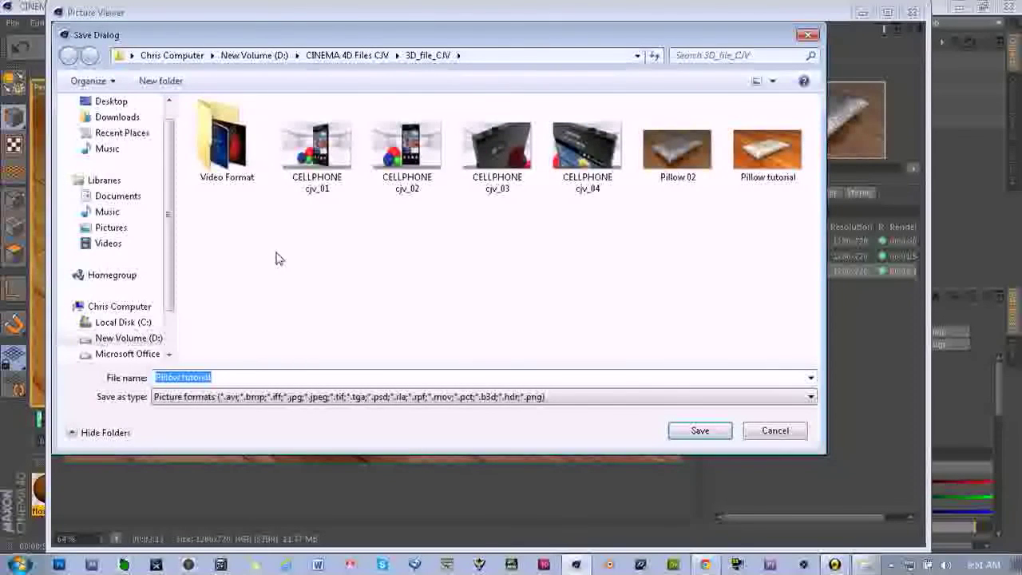
drag(218, 377, 182, 381)
click(223, 376)
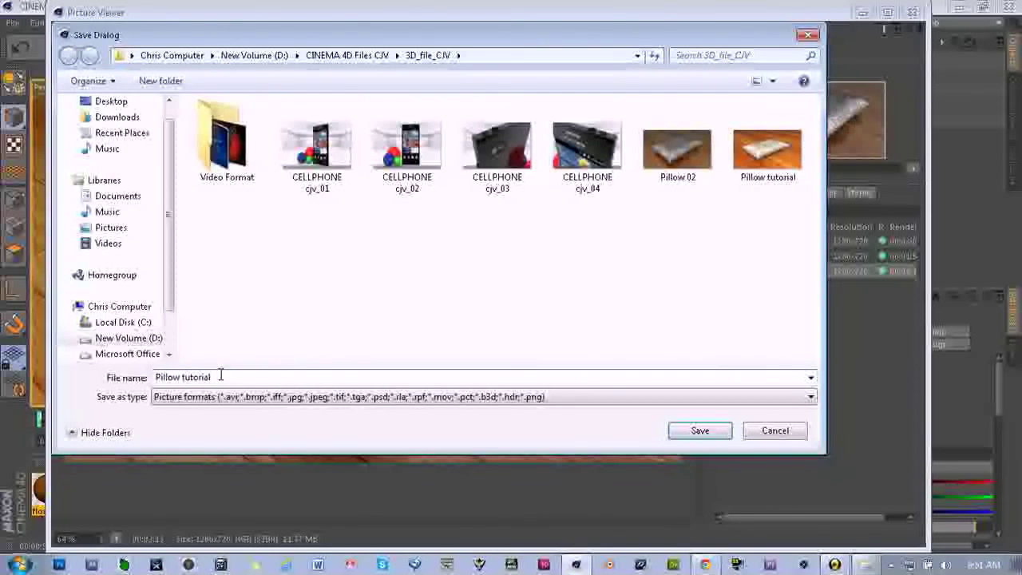
text(101)
click(700, 431)
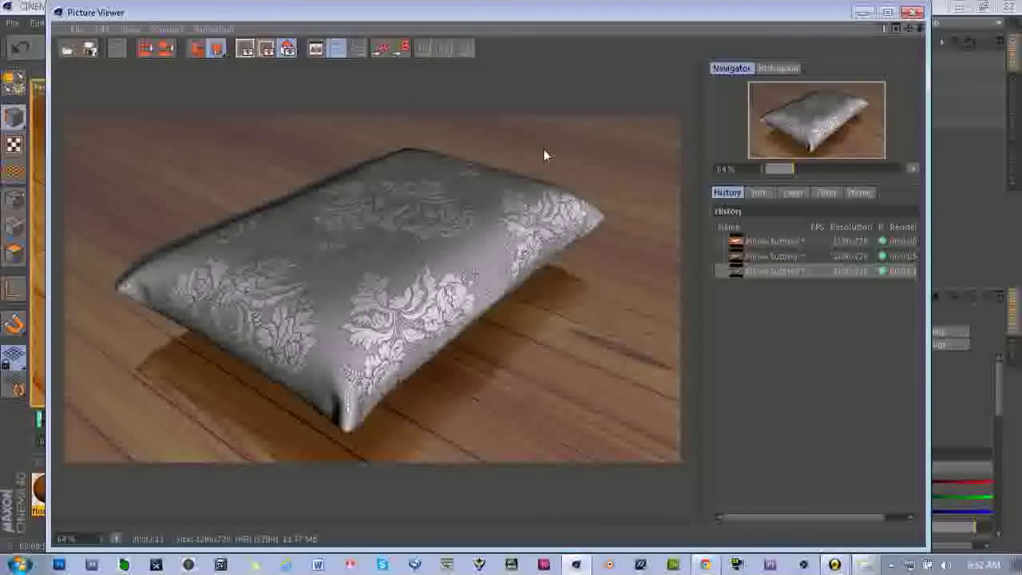
drag(823, 14, 829, 44)
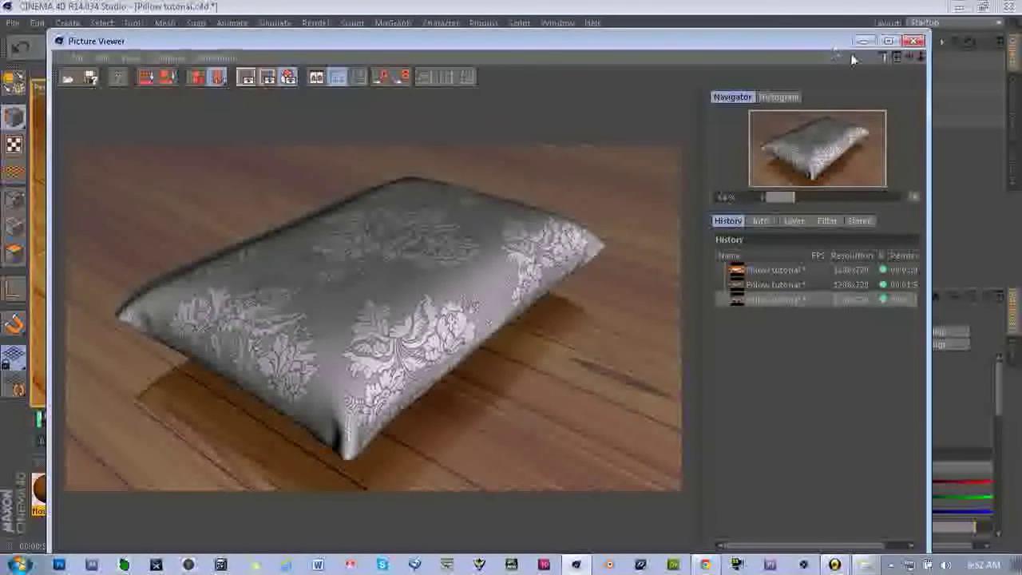
click(914, 44)
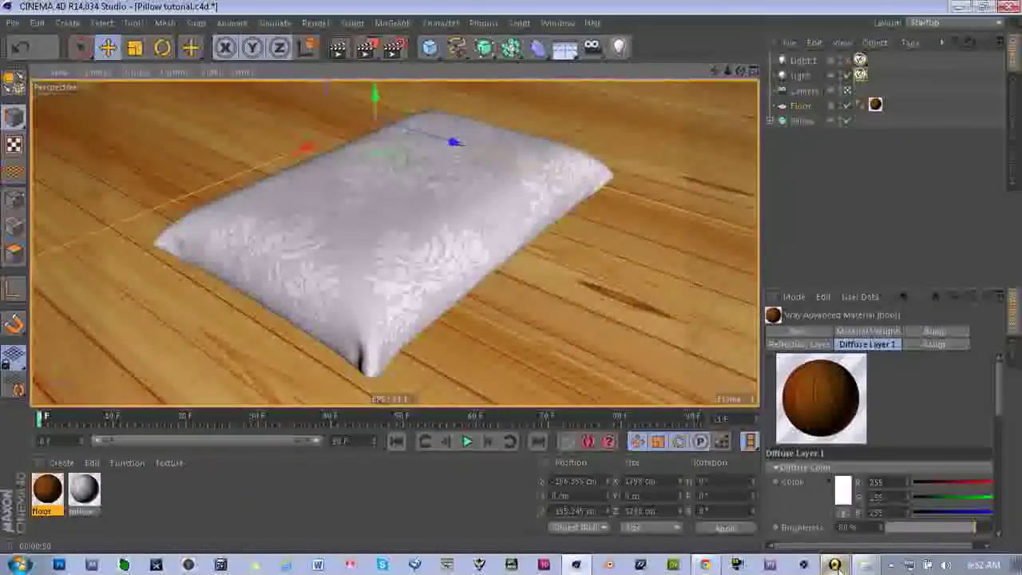